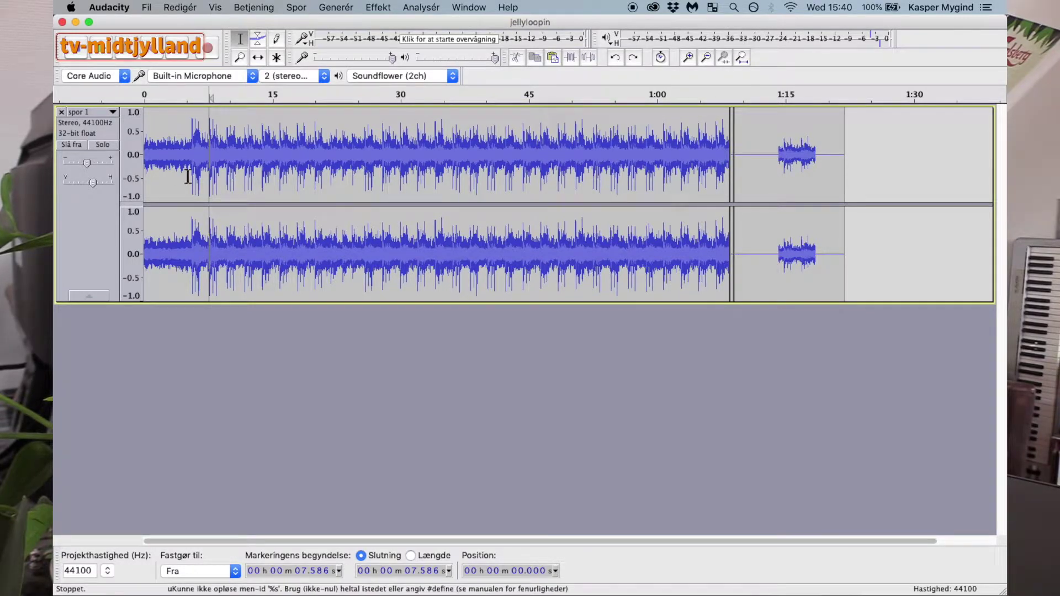
Normalize the whole track to a maximum amplitude of -1.0 dB with DC offset removal on
left_click(94, 112)
left_click(177, 118)
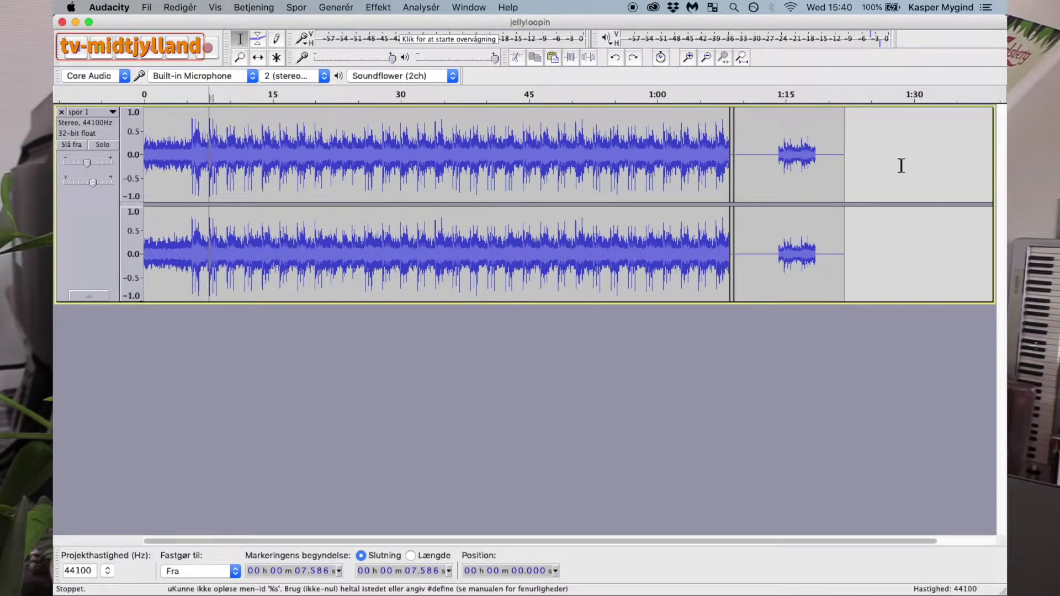
left_click_drag(901, 165, 140, 166)
left_click(379, 7)
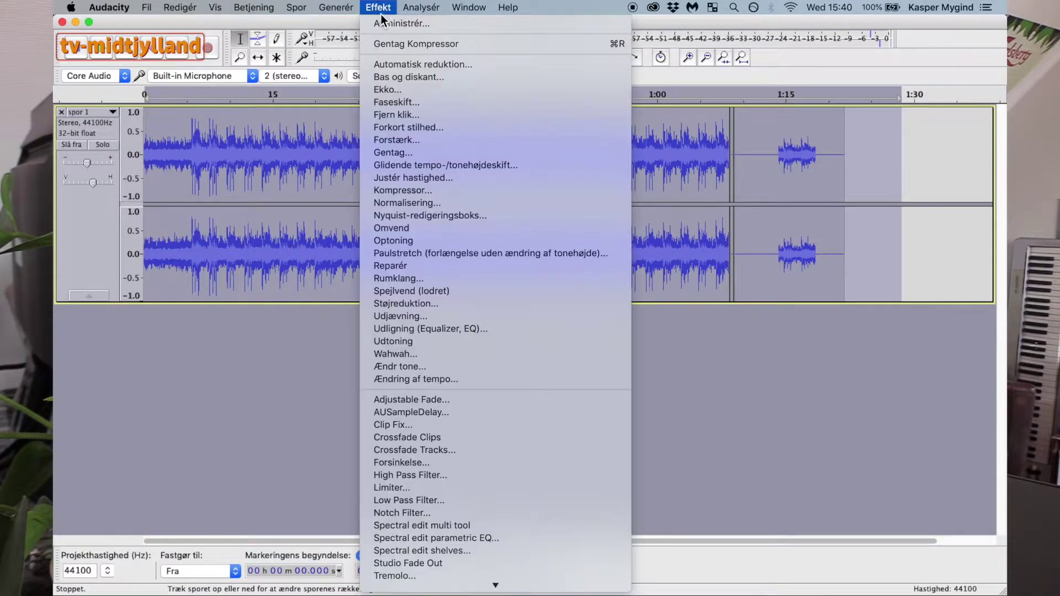
left_click(444, 202)
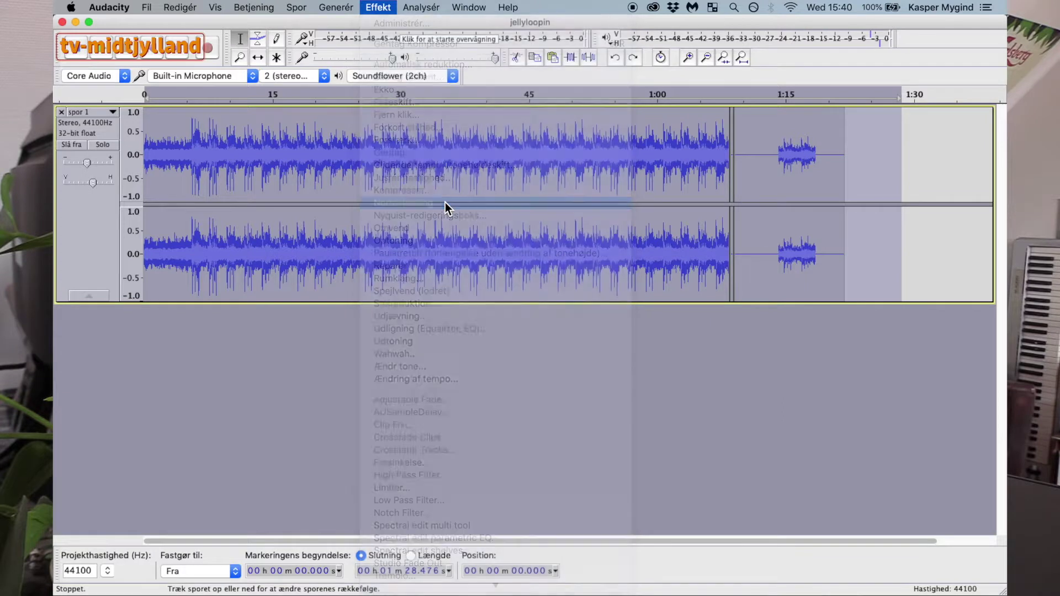
left_click_drag(519, 261, 451, 182)
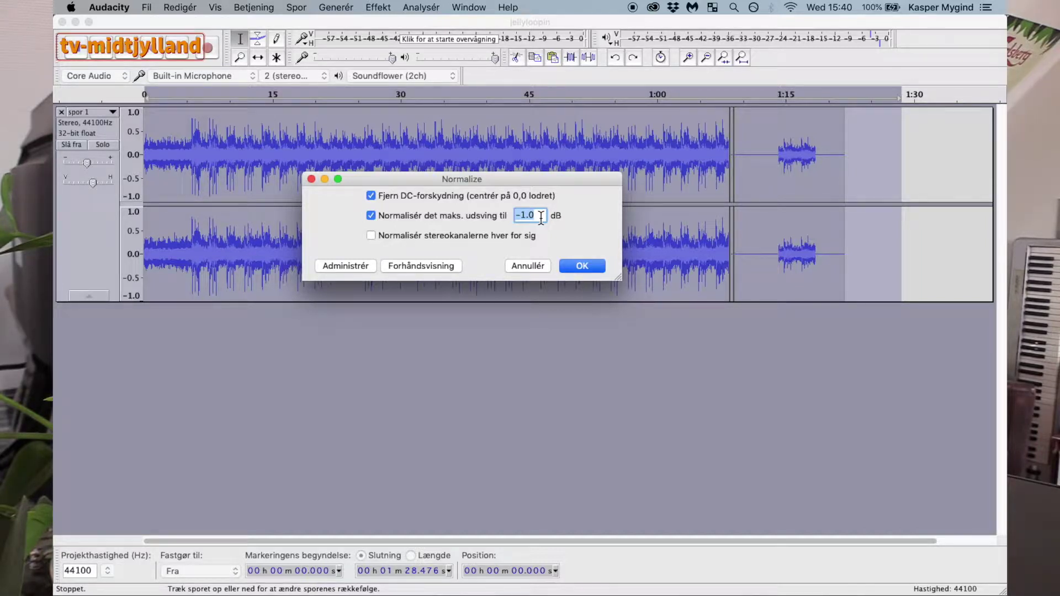
left_click(584, 267)
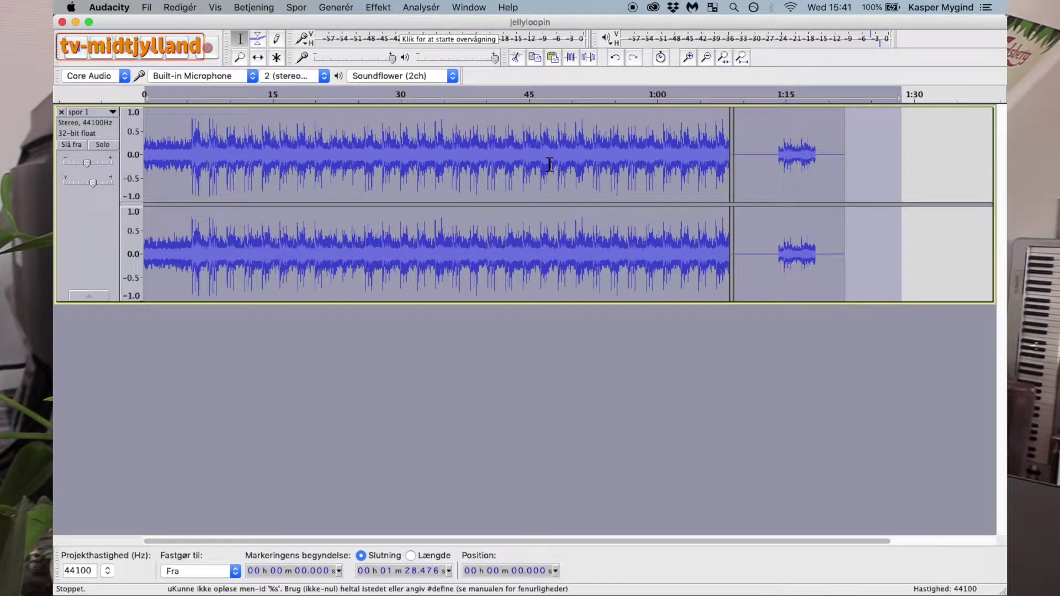
Raise the track's gain and play the audio from about 18.3 s to hear the difference
left_click(548, 164)
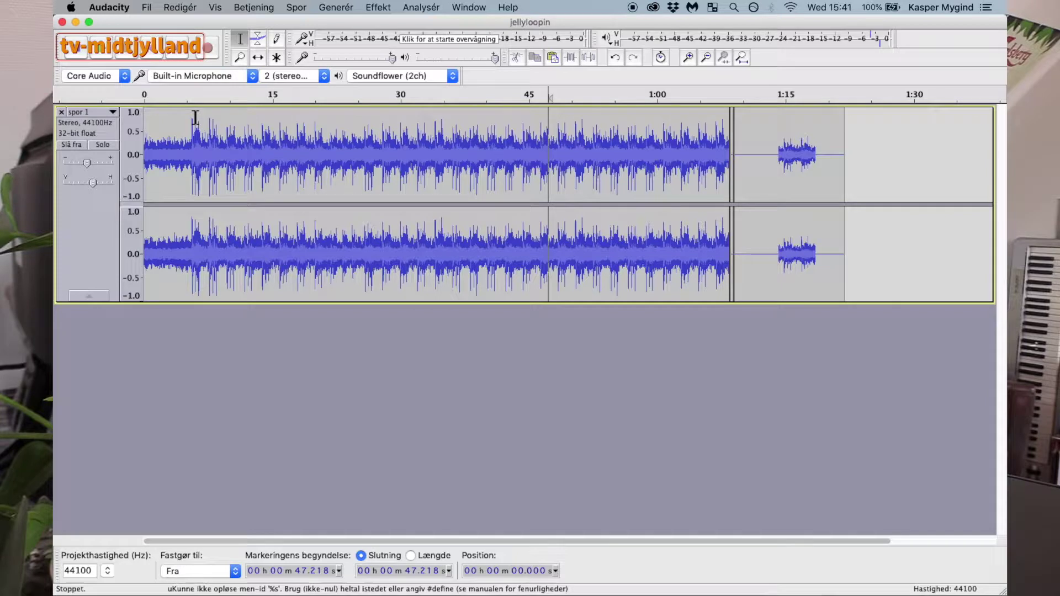
left_click_drag(86, 163, 94, 162)
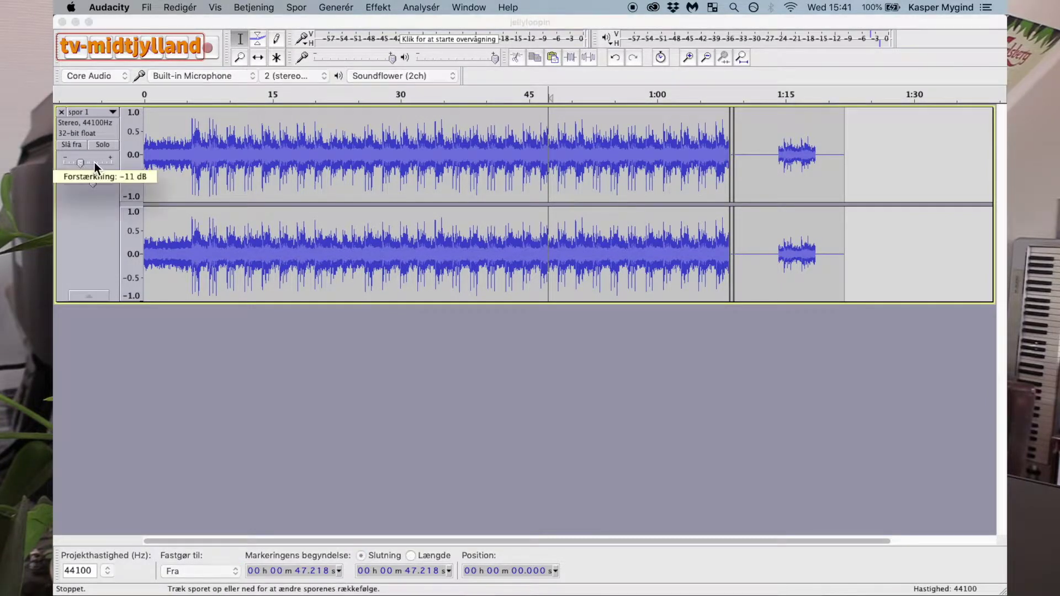
left_click(142, 133)
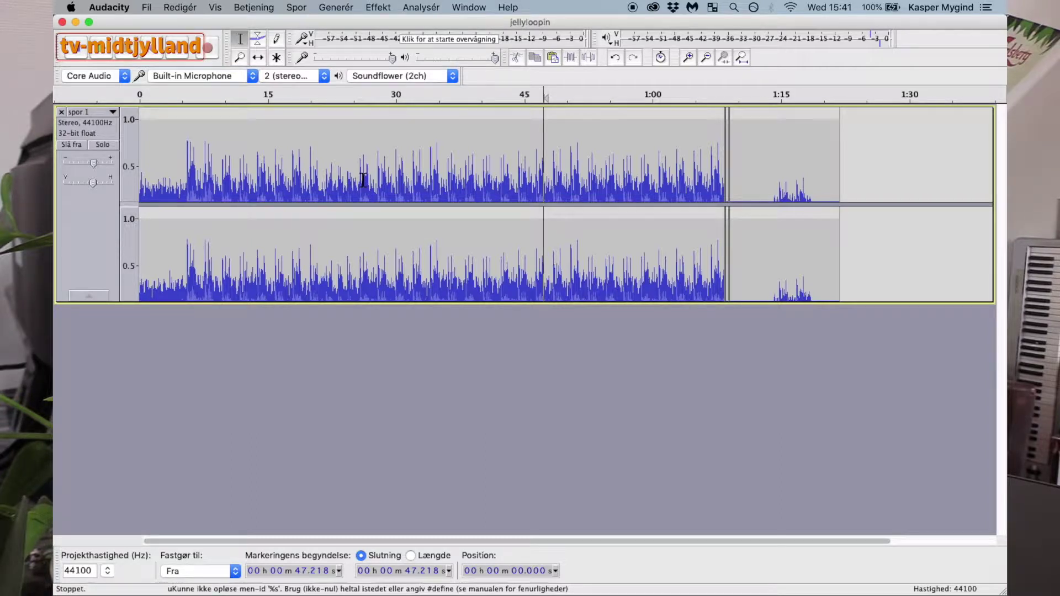
left_click(296, 163)
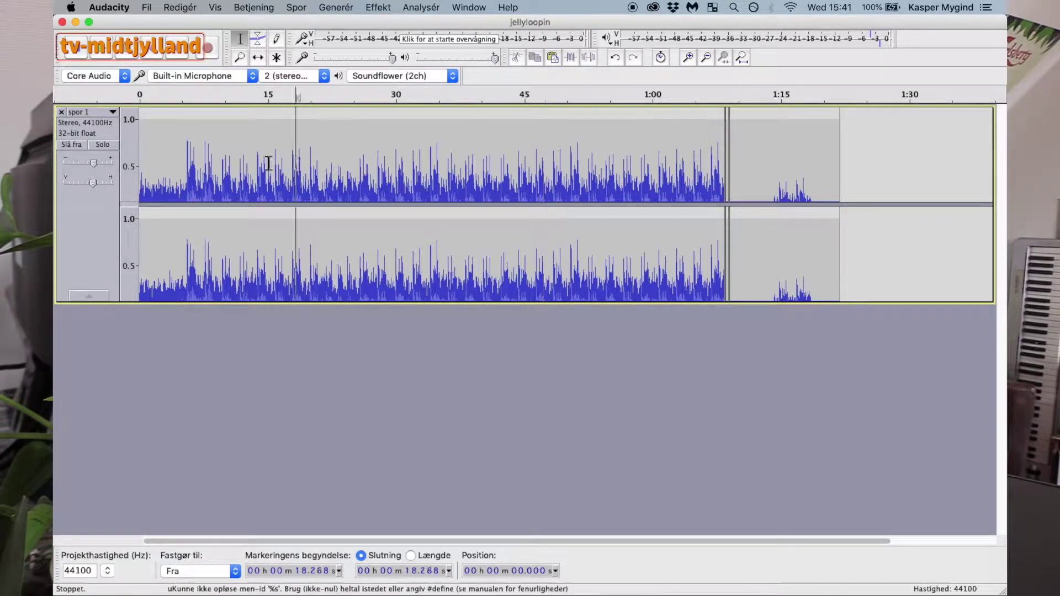
key("space")
key("space")
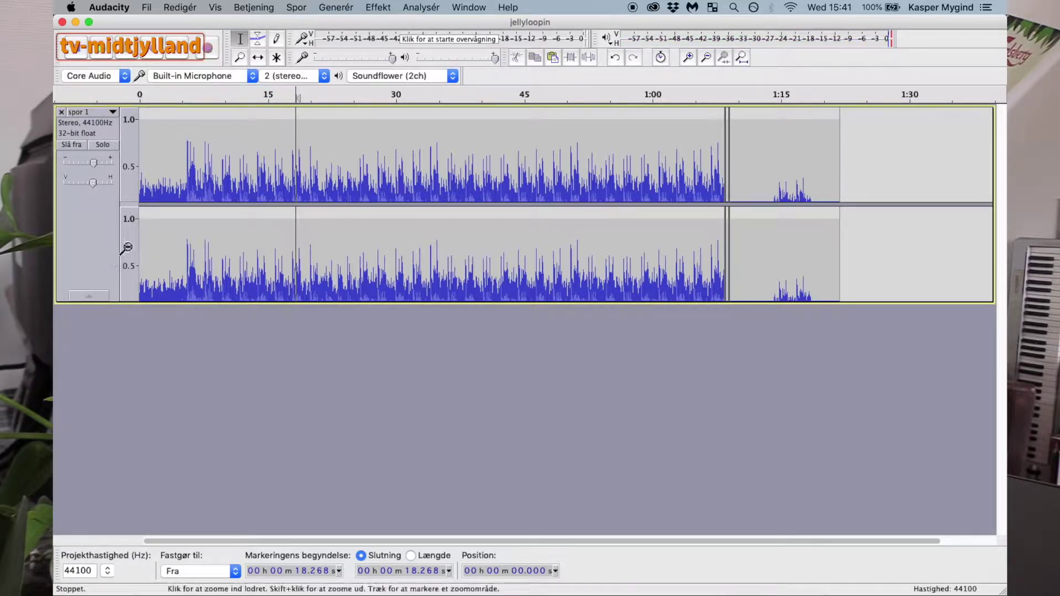
Return the track's vertical scale to the full waveform range and undo the gain, normalization and preceding edits
left_click(129, 246, "shift")
left_click(129, 246, "shift")
left_click(128, 245, "shift")
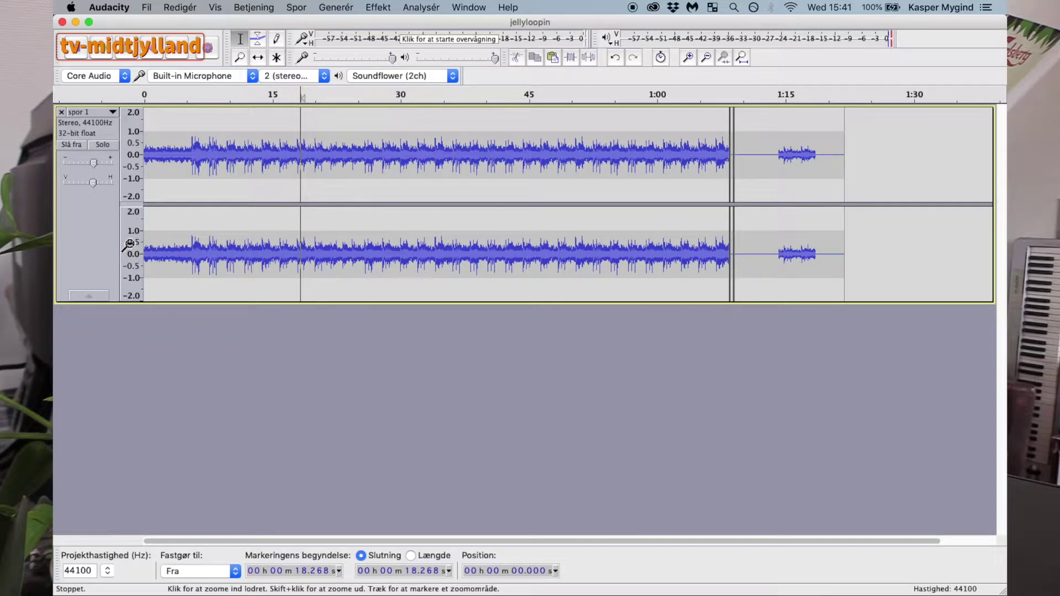
left_click(134, 177)
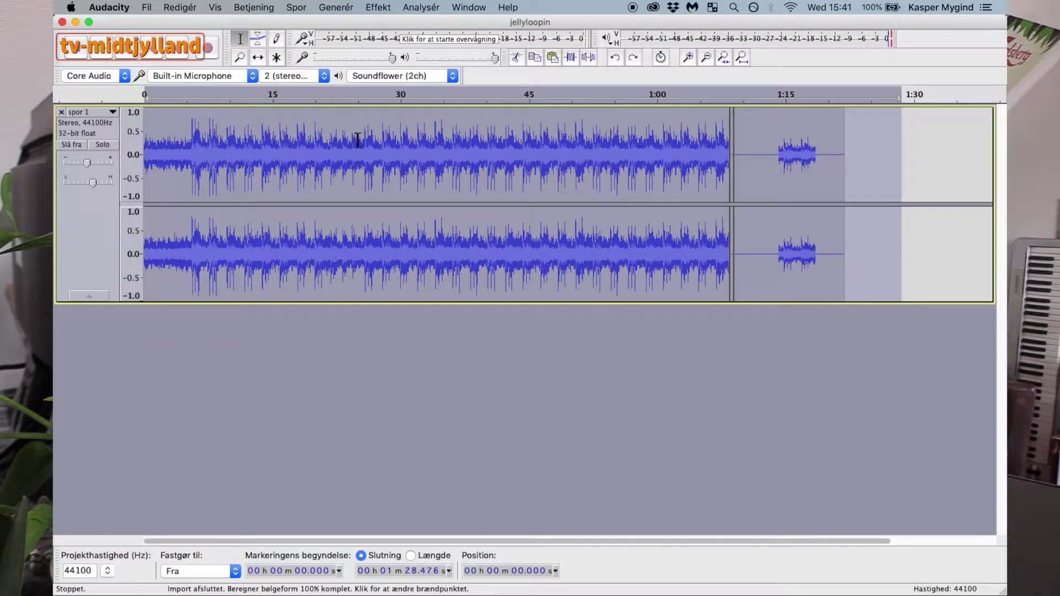
left_click_drag(321, 138, 376, 141)
left_click(319, 142)
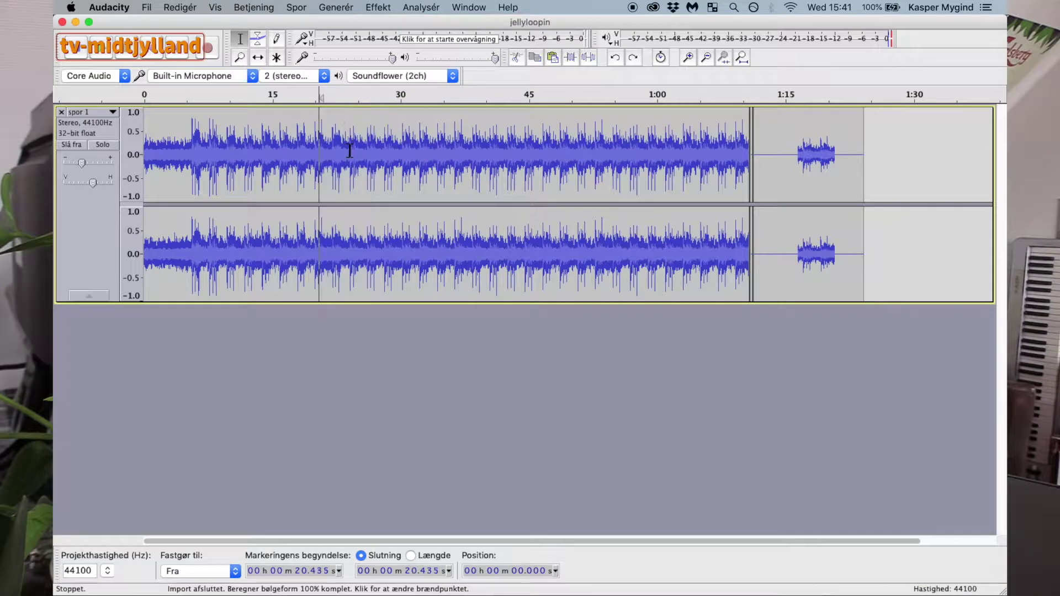
left_click(378, 7)
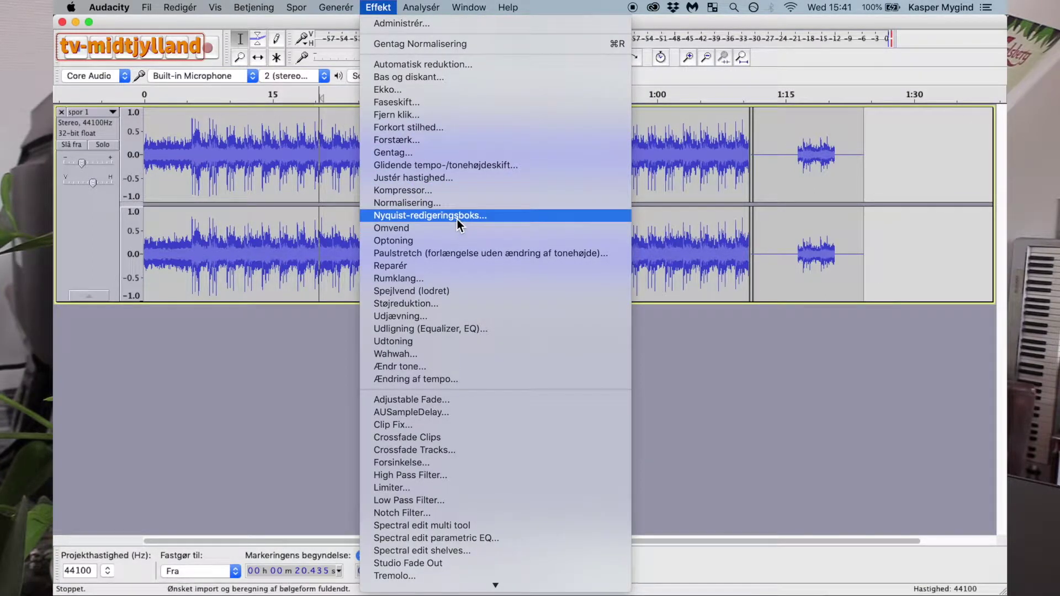
left_click(264, 158)
left_click(303, 166)
left_click(259, 166)
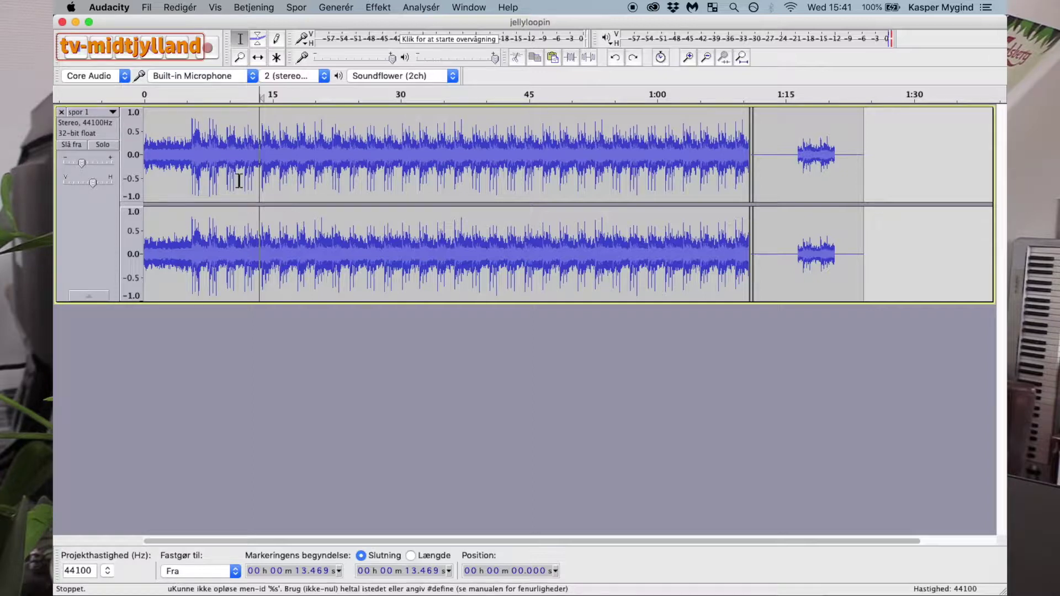
Reverse the audio from about 9.8 s to 18.2 s and play it from about 9 s
left_click_drag(228, 174, 299, 175)
left_click(378, 7)
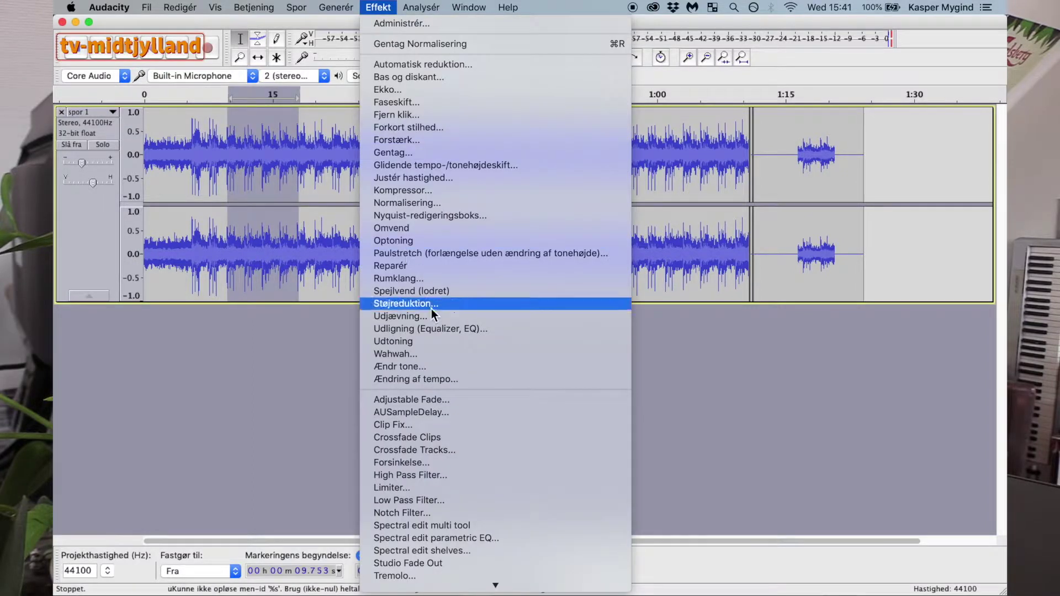
left_click(432, 233)
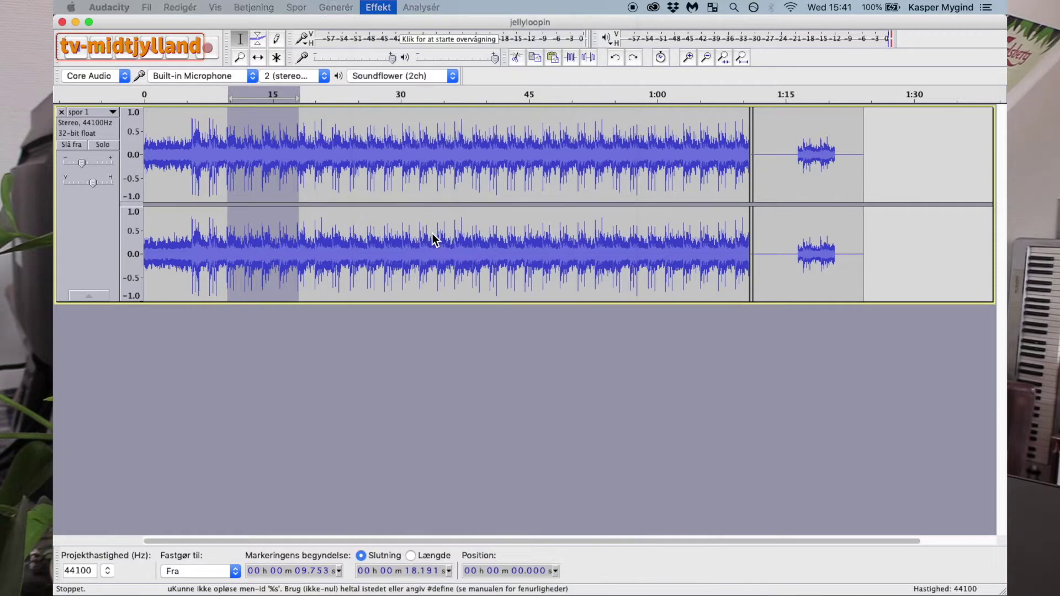
left_click(223, 170)
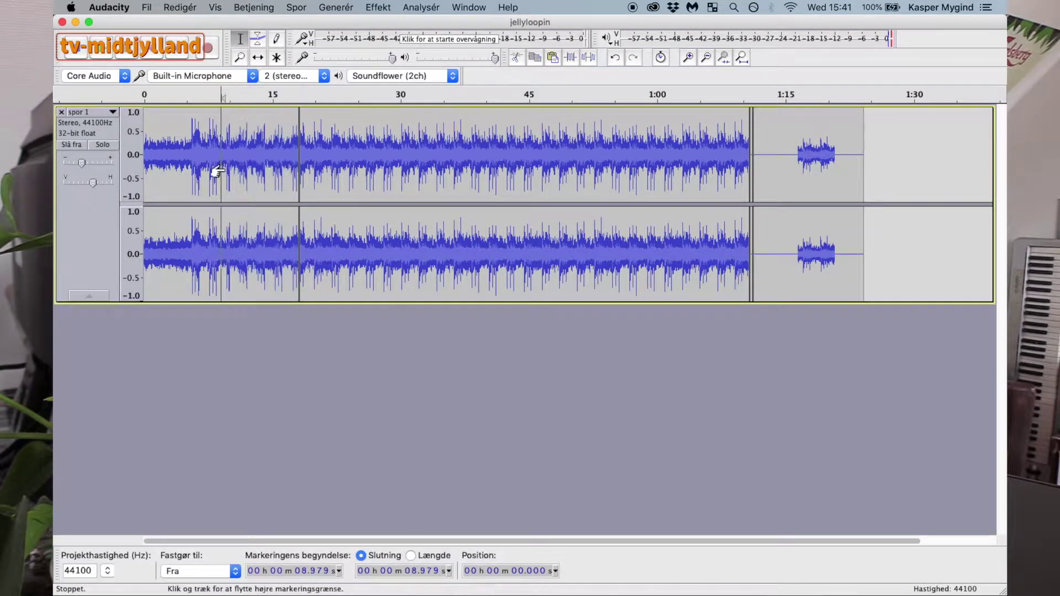
key("space")
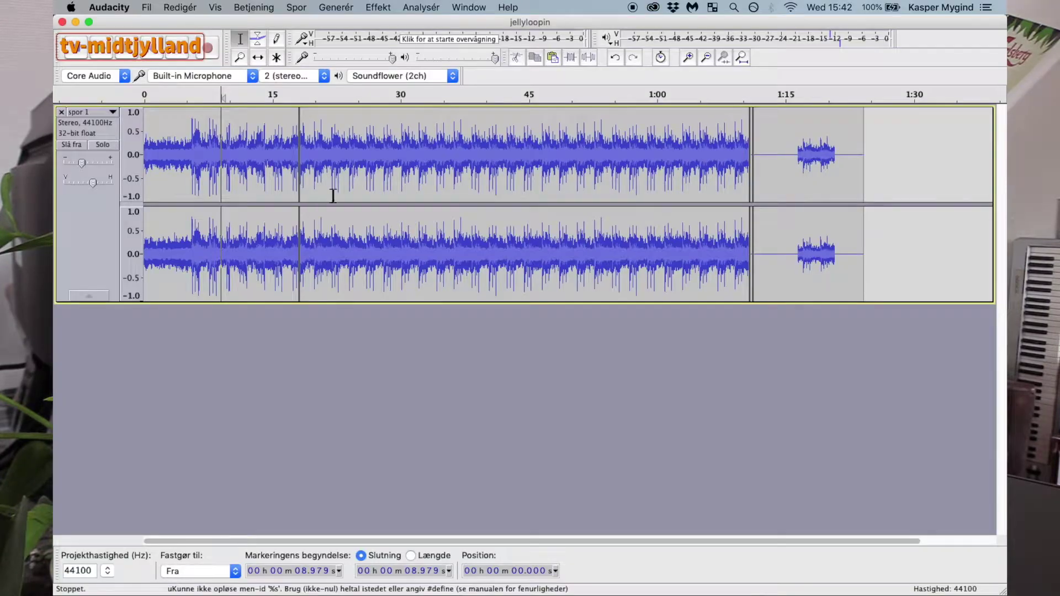
Apply a fade-in to the audio from about 17.7 s to 24.1 s and play the result
left_click(378, 7)
left_click(366, 56)
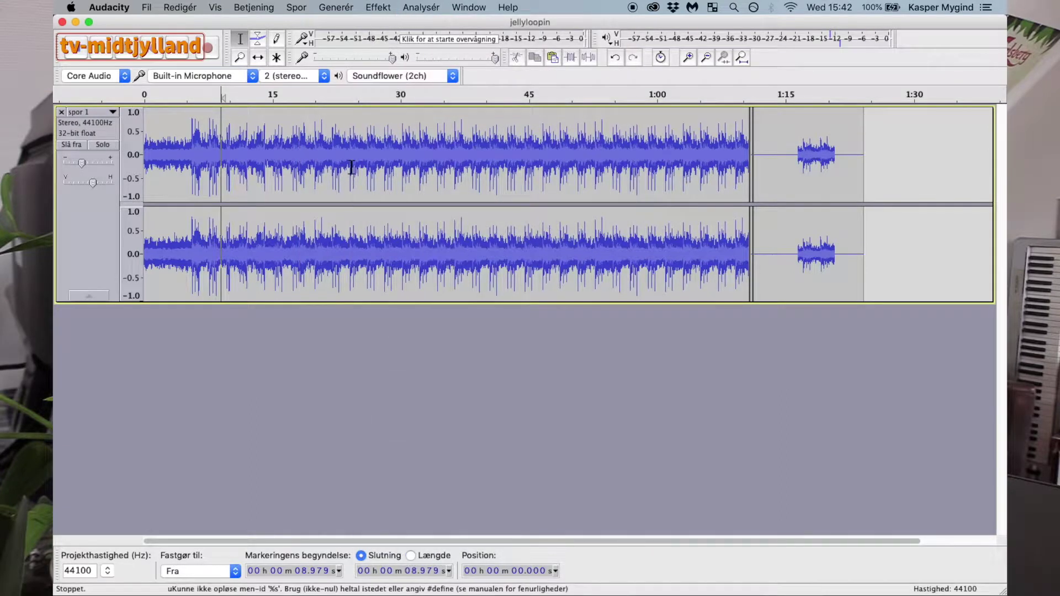
left_click_drag(349, 166, 296, 165)
left_click(378, 7)
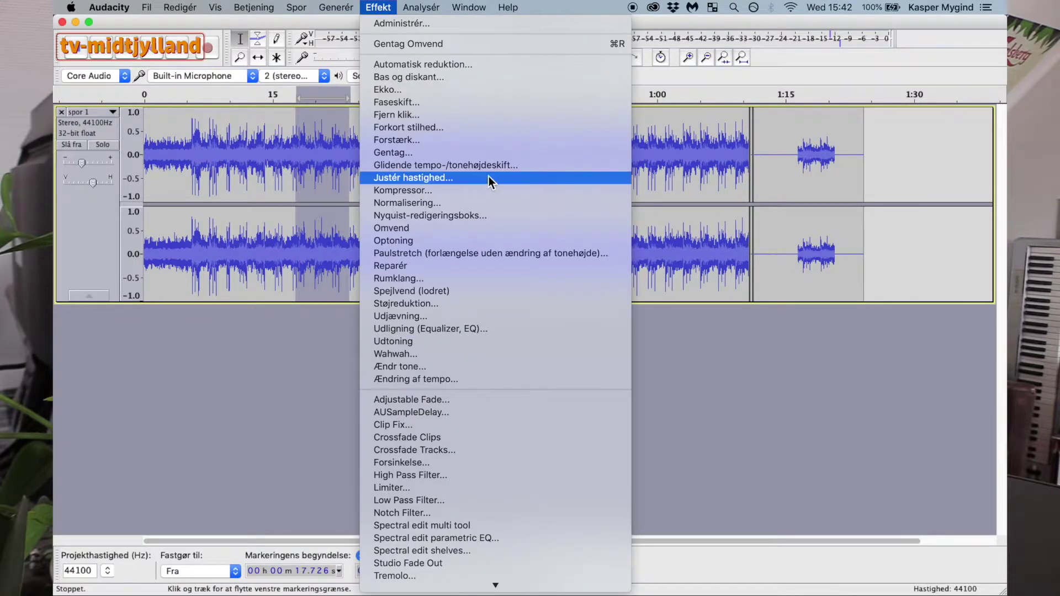
left_click(489, 241)
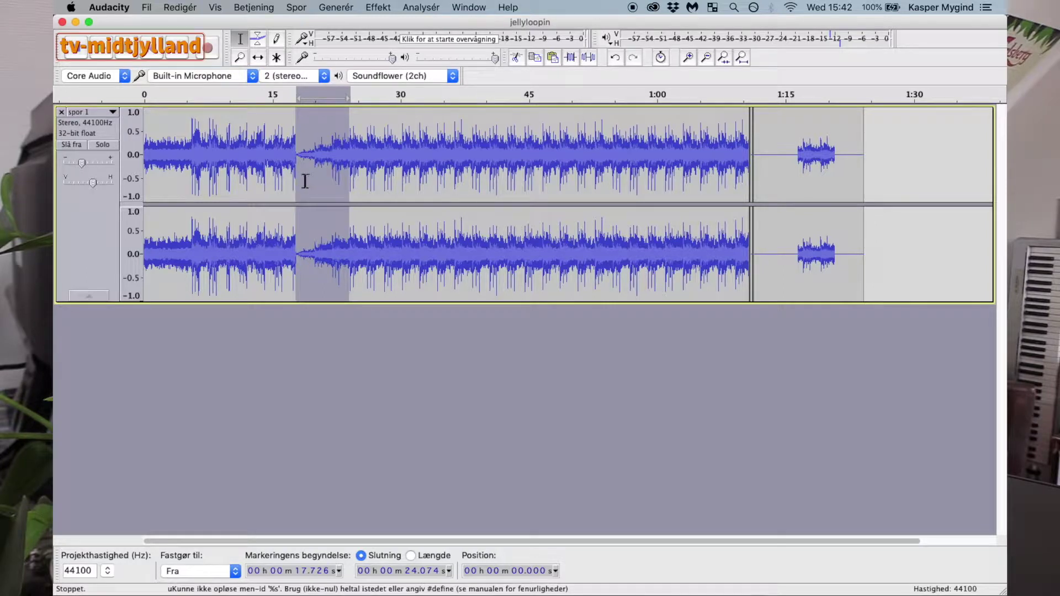
key("space")
Apply a fade-in to the beginning of the track, from 0 to about 6.3 s
left_click_drag(198, 153, 98, 141)
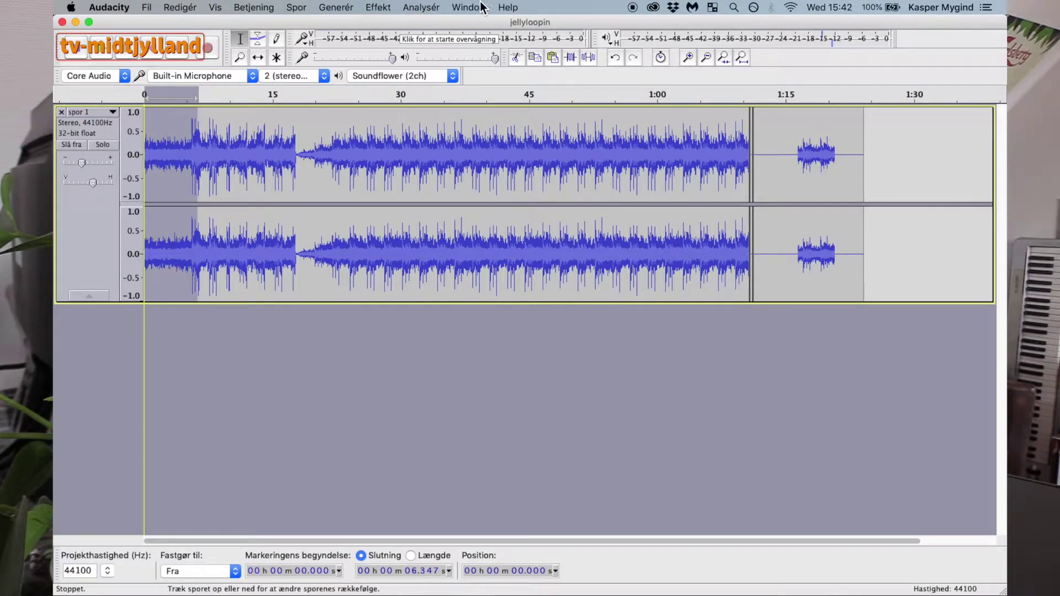
left_click(378, 7)
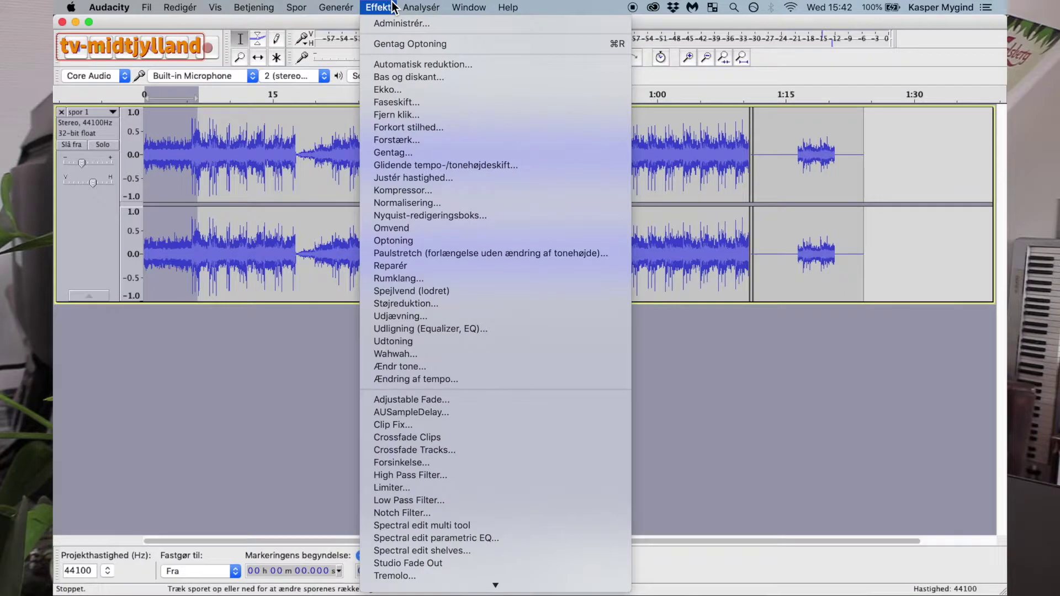
left_click(448, 238)
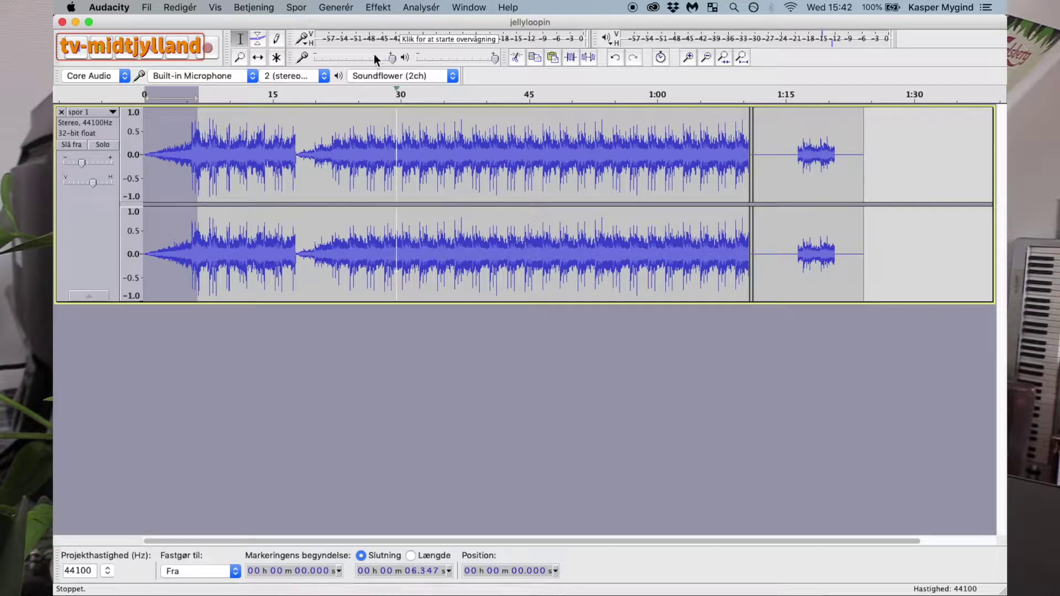
left_click(345, 7)
left_click(365, 7)
left_click(364, 7)
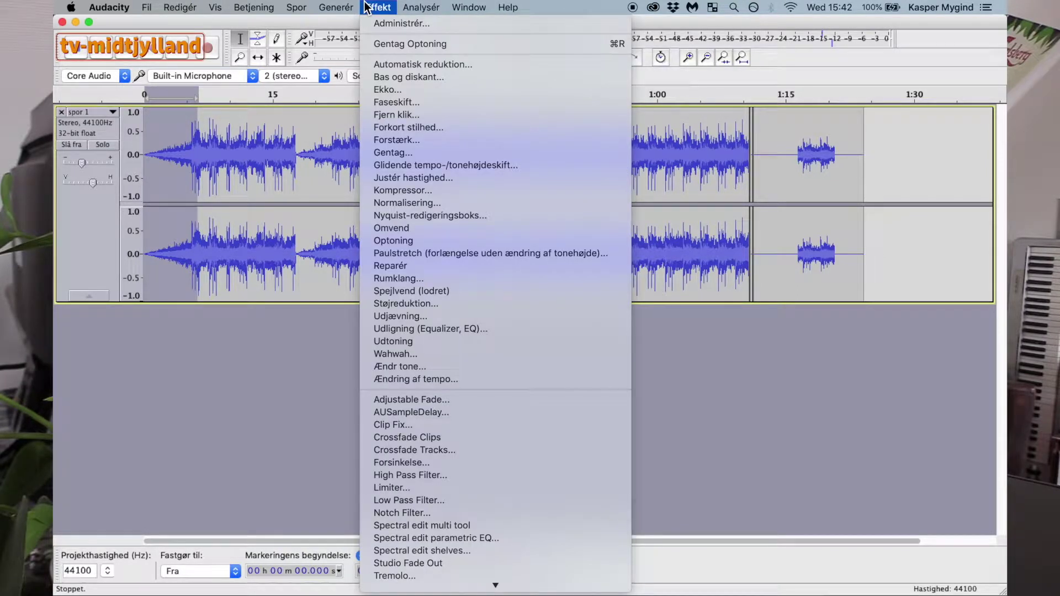
left_click(370, 7)
left_click(370, 7)
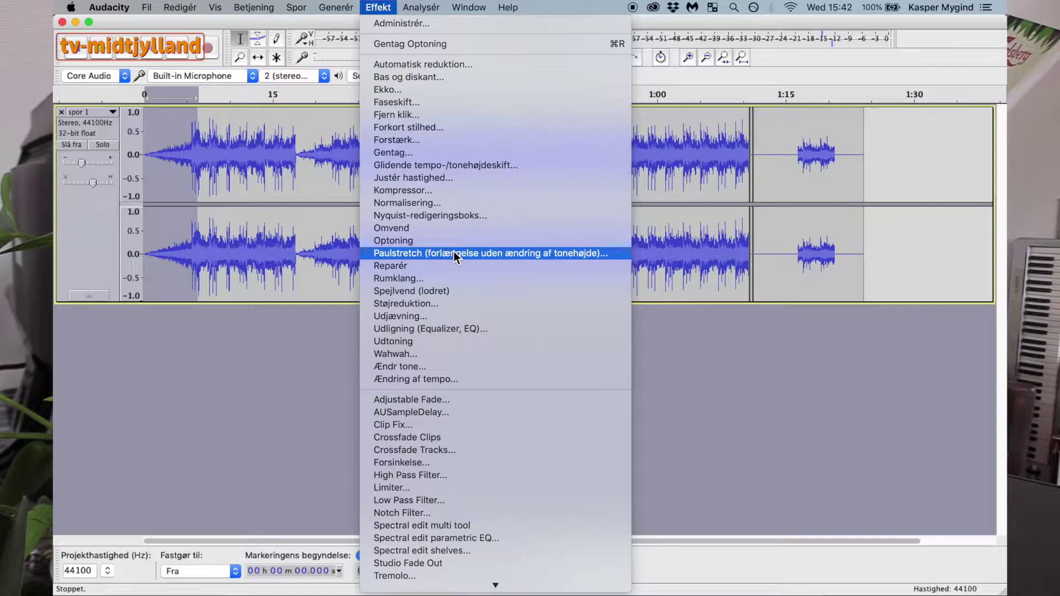
left_click(351, 250)
Apply Paulstretch with stretch factor 10.0 and time resolution 0.2 seconds to the audio from about 28.2 s to 48.4 s
left_click_drag(385, 249, 557, 248)
left_click(376, 10)
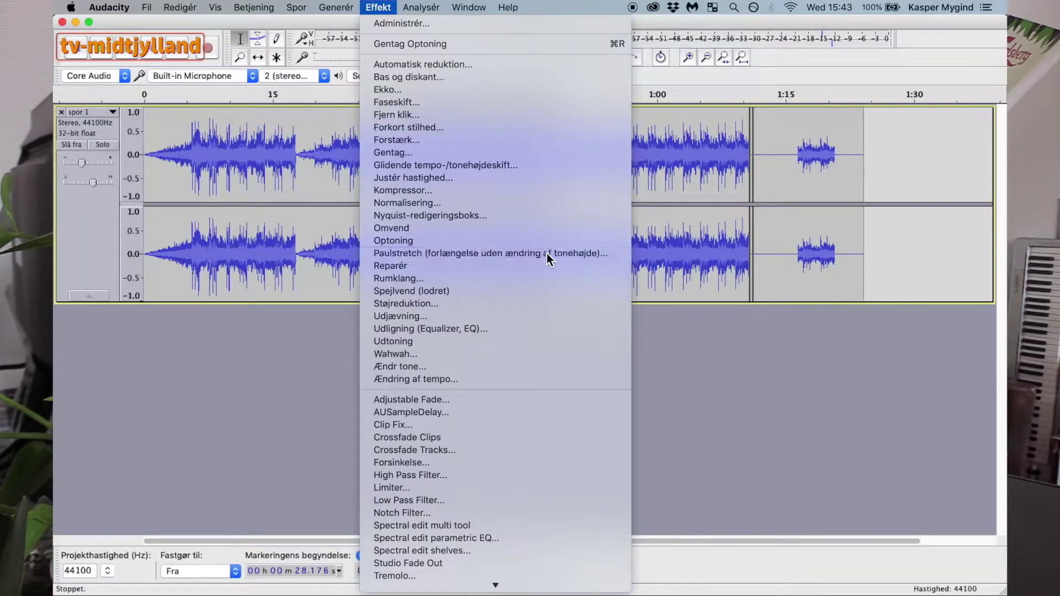
left_click(547, 253)
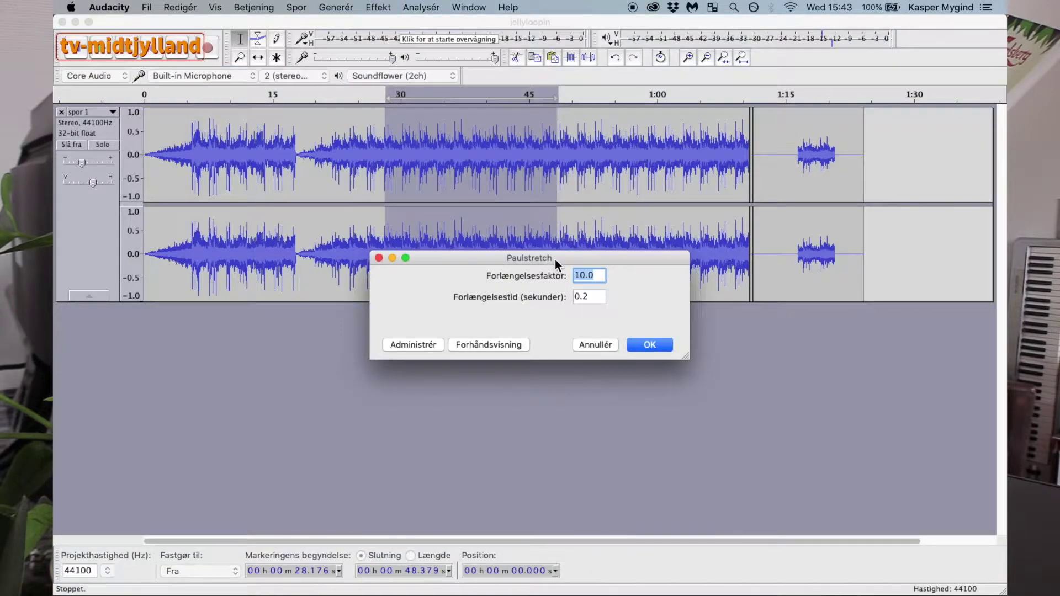
left_click_drag(559, 259, 507, 249)
left_click(638, 313)
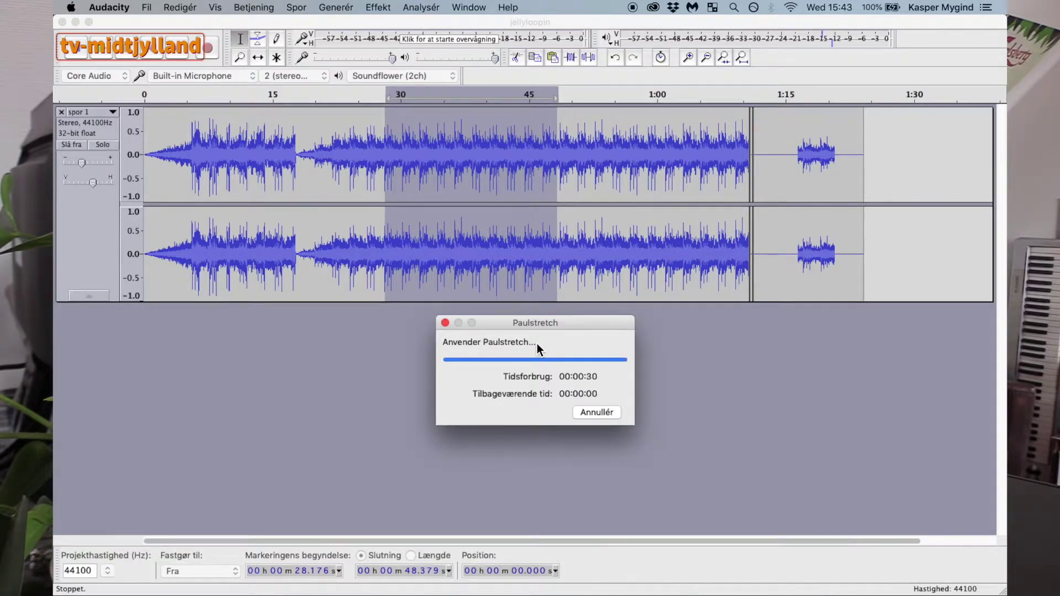
Play the stretched audio from about 29 s and raise the system volume
left_click(391, 180)
key("space")
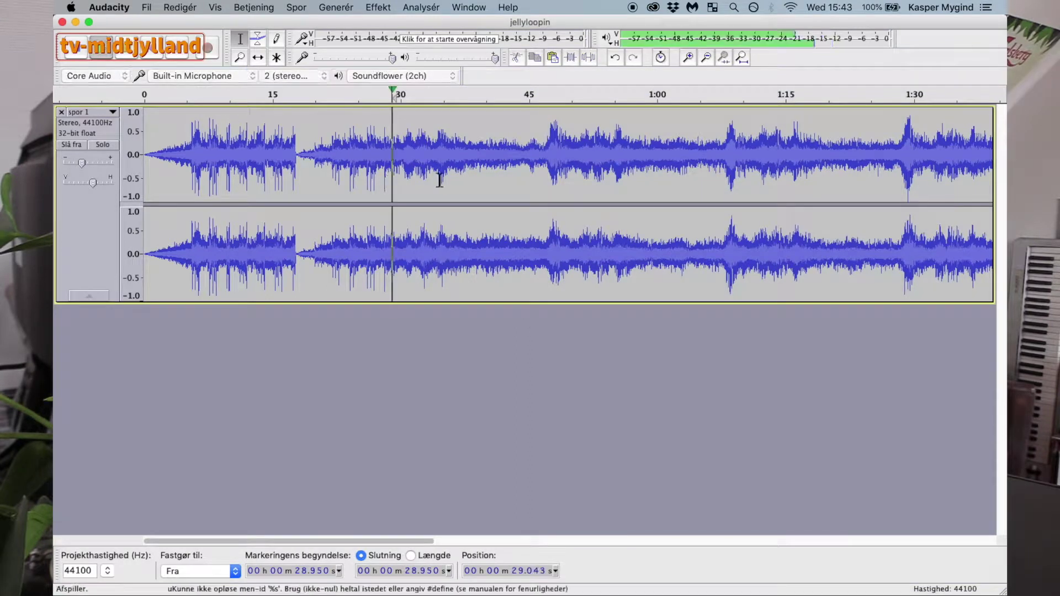
key("XF86AudioRaiseVolume")
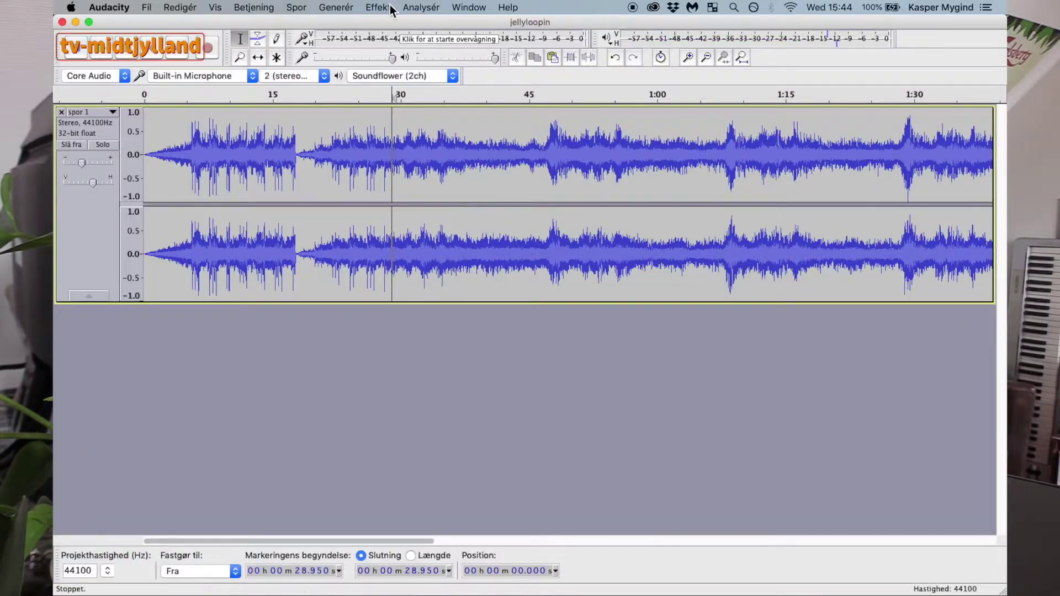
Undo the Paulstretch effect
left_click(379, 7)
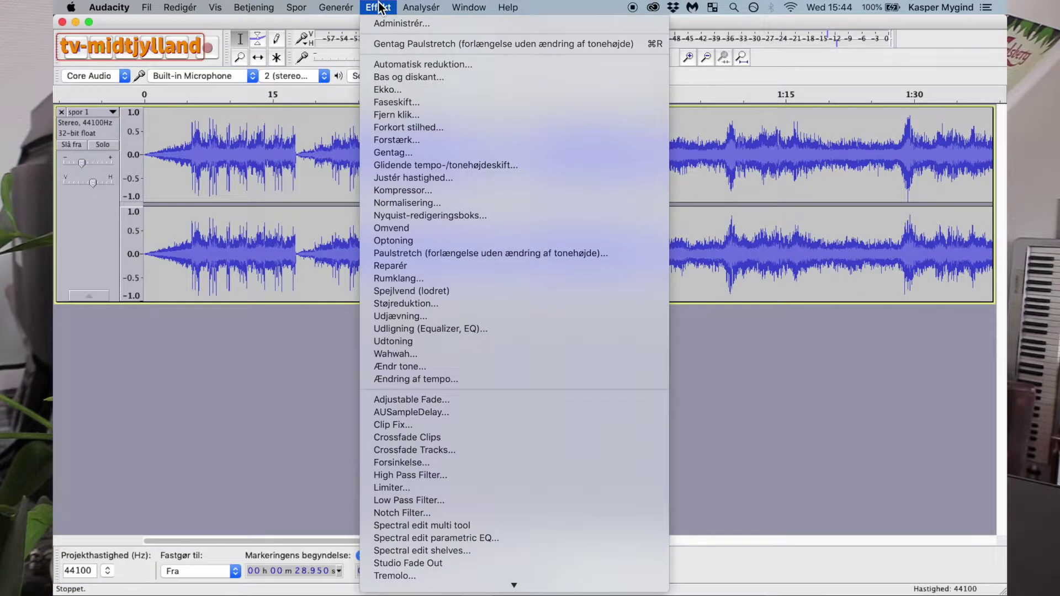
left_click(757, 210)
left_click_drag(611, 208, 478, 193)
key("super+z")
Try to apply the Repair effect to the audio from about 30.0 s to 39.7 s
left_click(401, 179)
left_click_drag(400, 180, 484, 179)
left_click(421, 7)
mouse_move(378, 7)
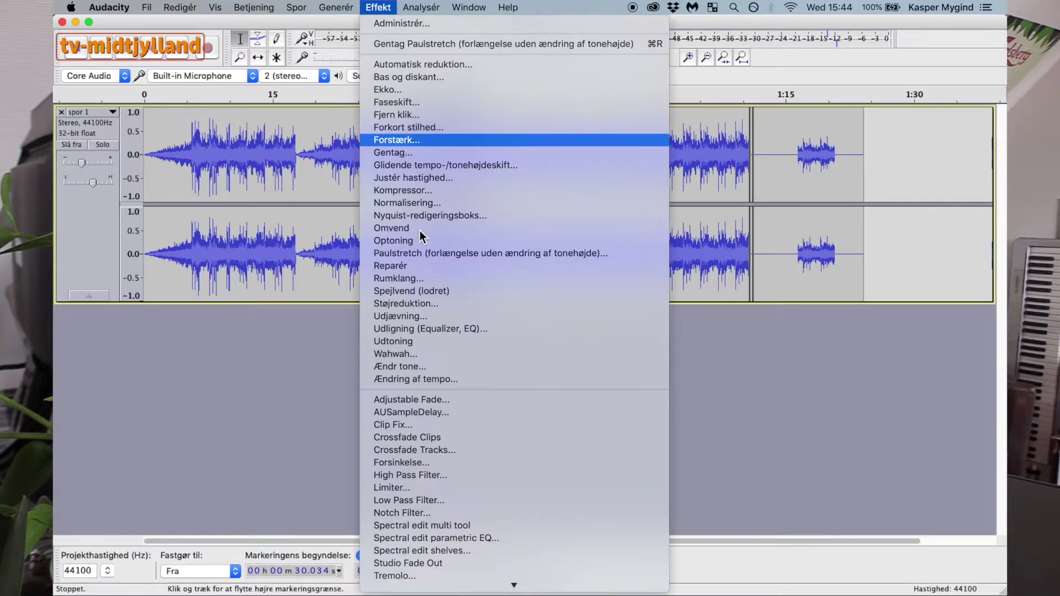
left_click(441, 268)
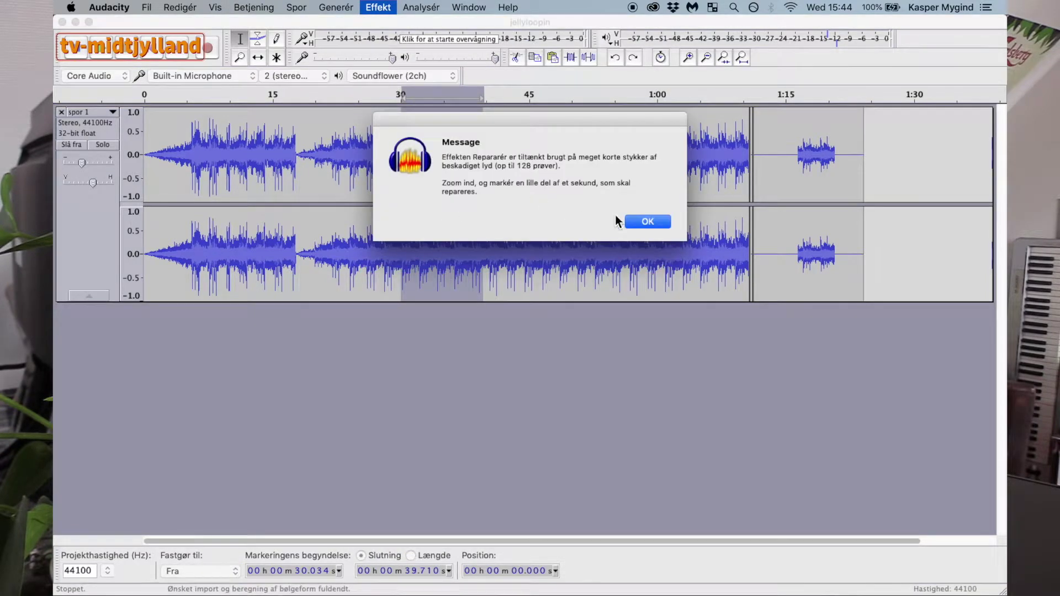
Dismiss the Repair effect's message and view the list of available effects
left_click(643, 224)
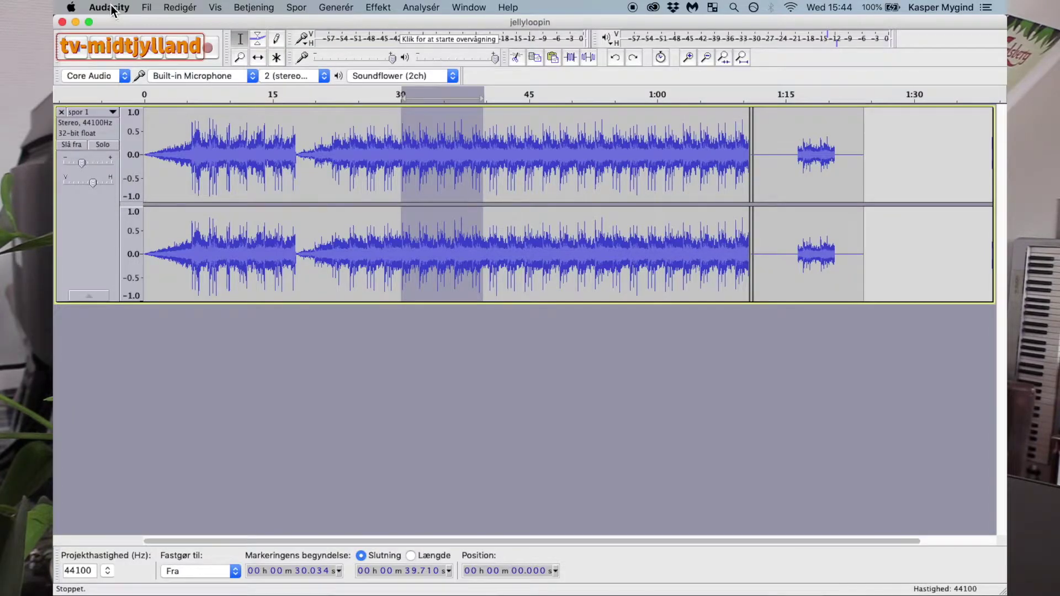
left_click(296, 8)
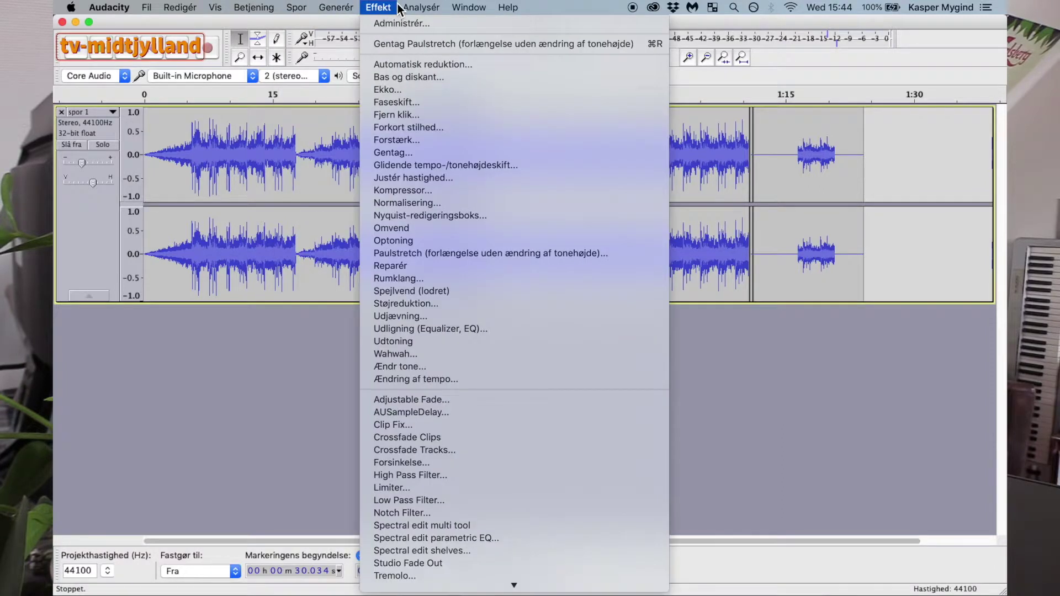
left_click(728, 247)
left_click_drag(585, 245, 506, 229)
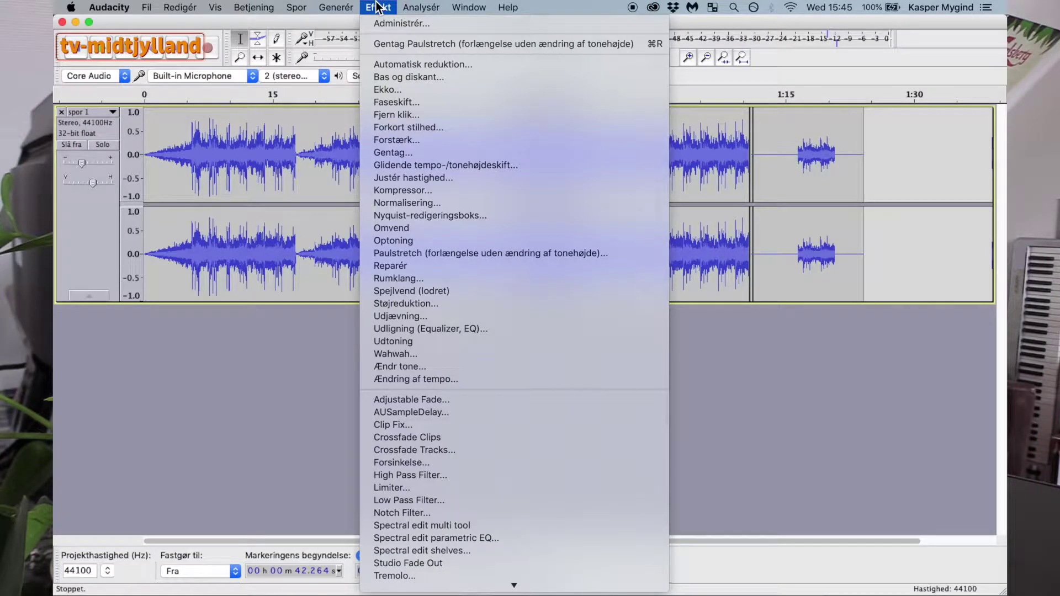
left_click(462, 277)
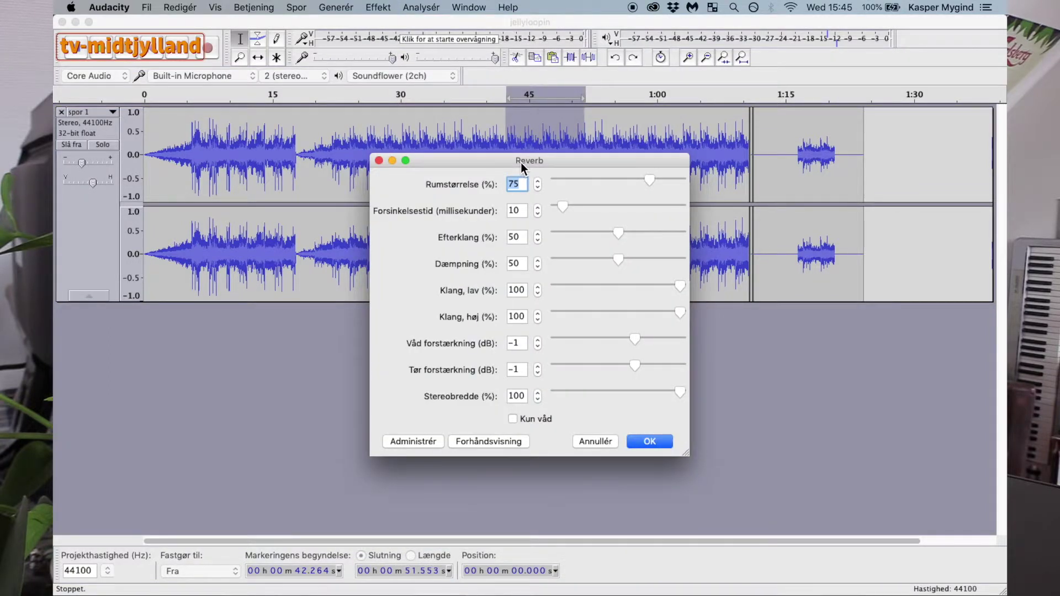
left_click_drag(521, 163, 507, 147)
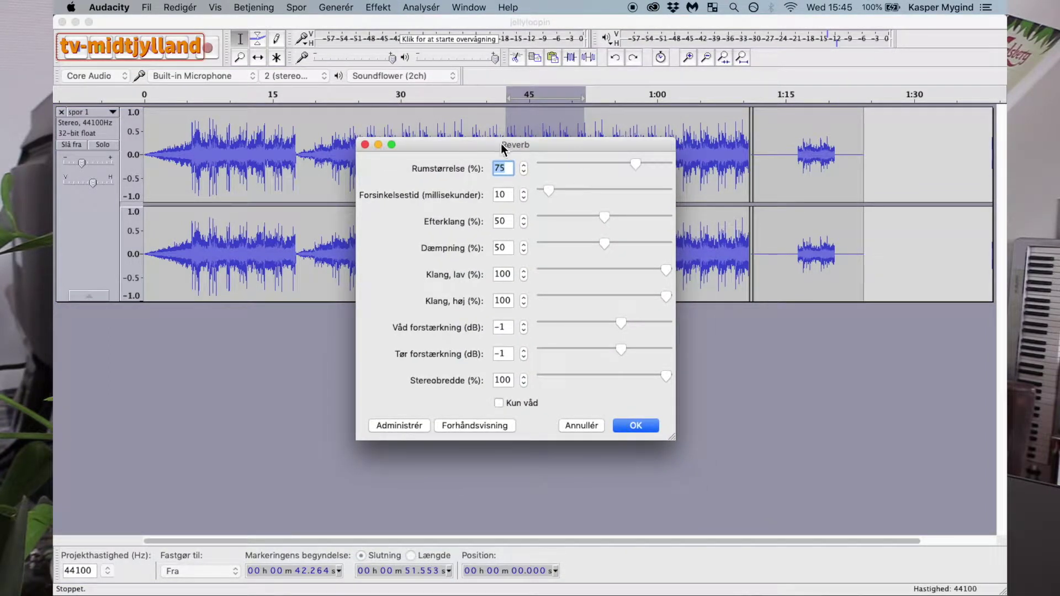
left_click(365, 145)
Search the computer for "accapella", then switch to Finder to browse for a vocal file
key("super+space")
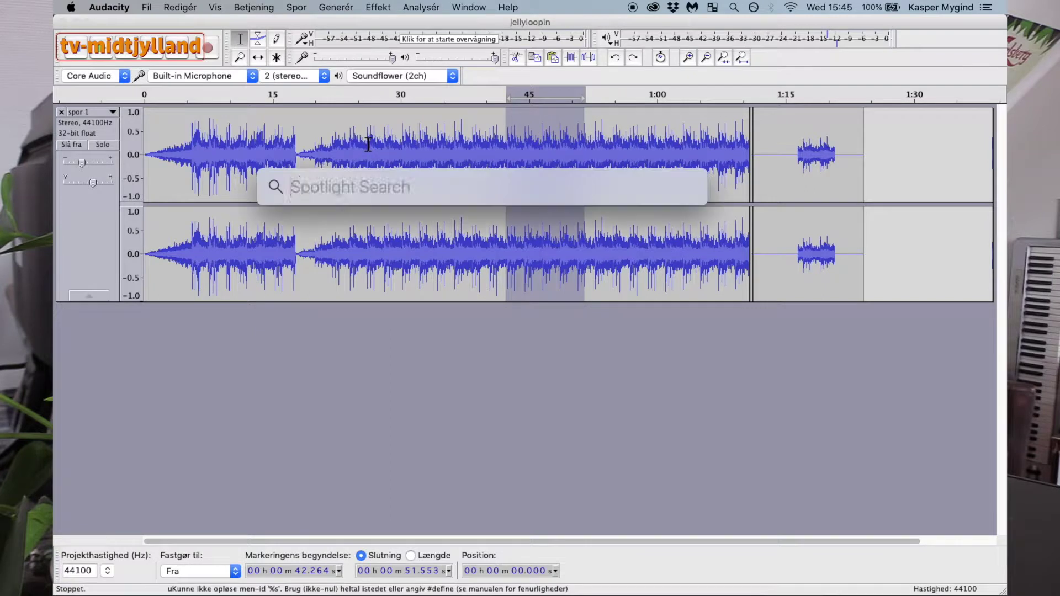
type("accapella")
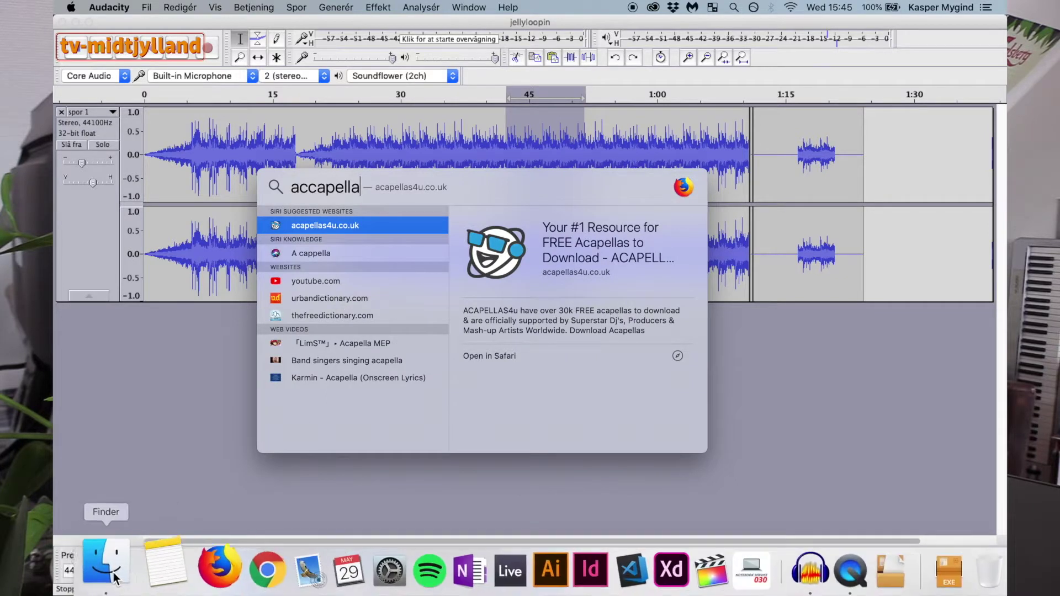
left_click(88, 563)
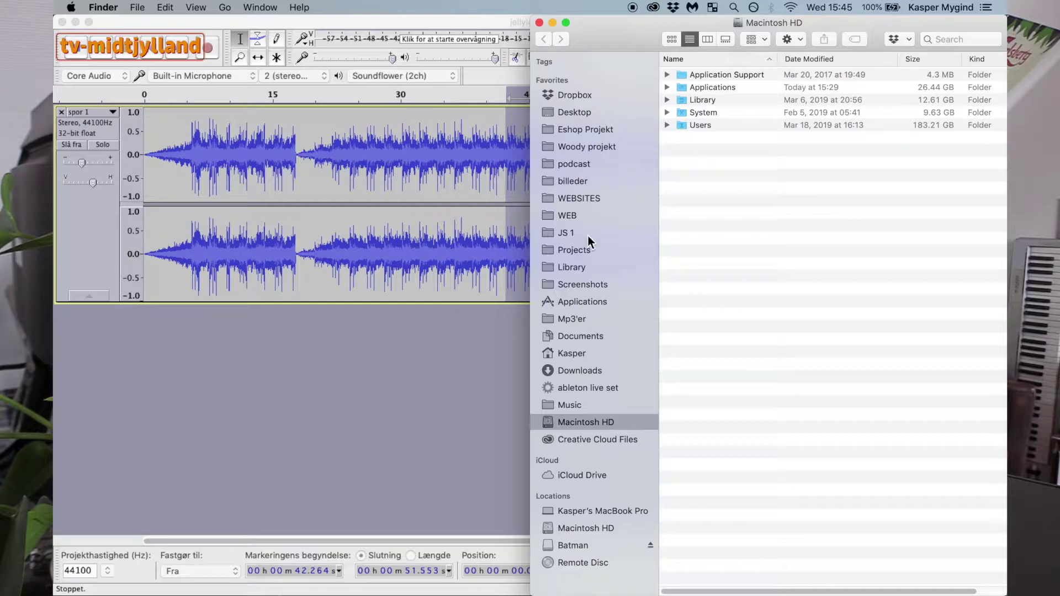
Sort the Downloads folder by date added and look through it for an acapella audio file
left_click(584, 372)
scroll(836, 123, "down", 15)
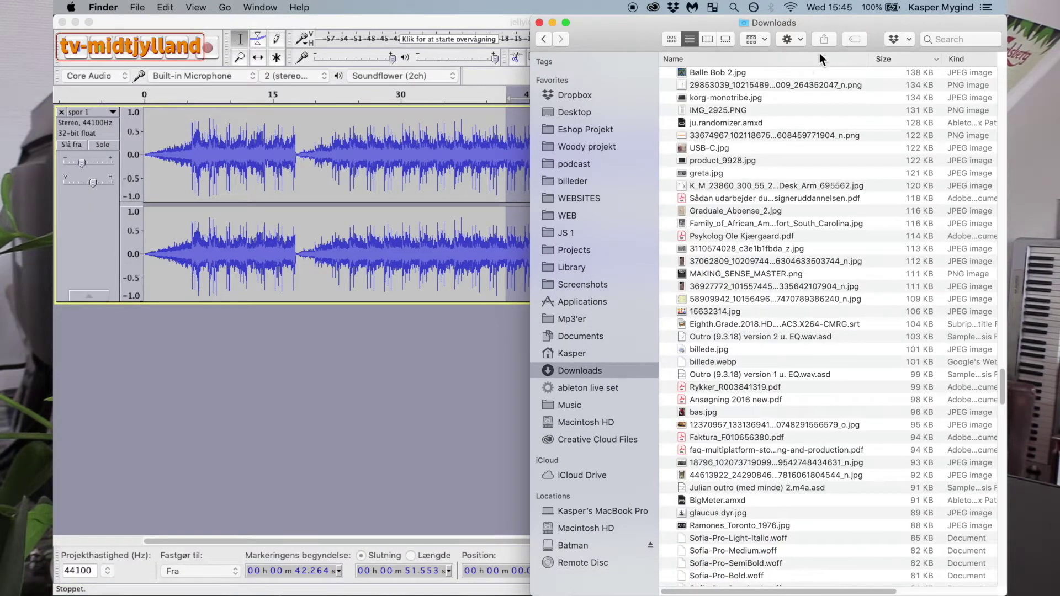
double_click(759, 16)
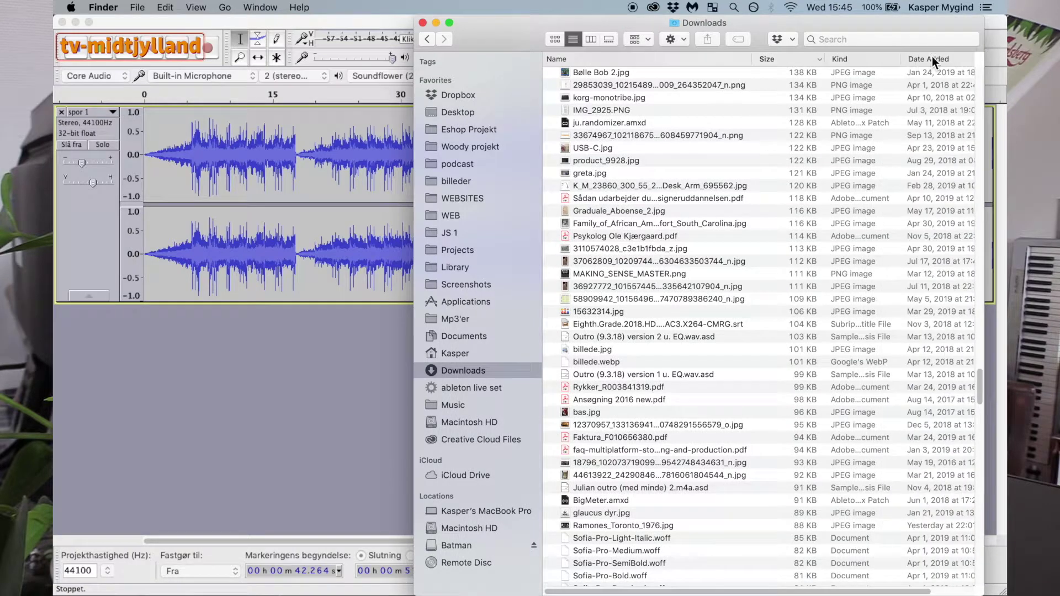
left_click(932, 57)
scroll(879, 149, "up", 10)
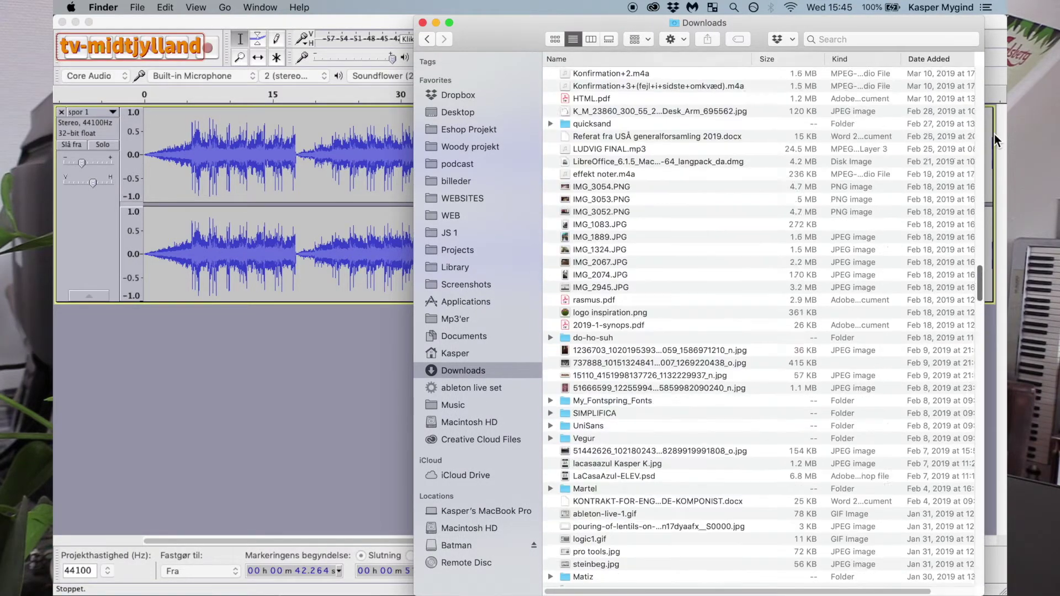
scroll(981, 55, "up", 10)
scroll(701, 197, "down", 2)
scroll(627, 240, "down", 8)
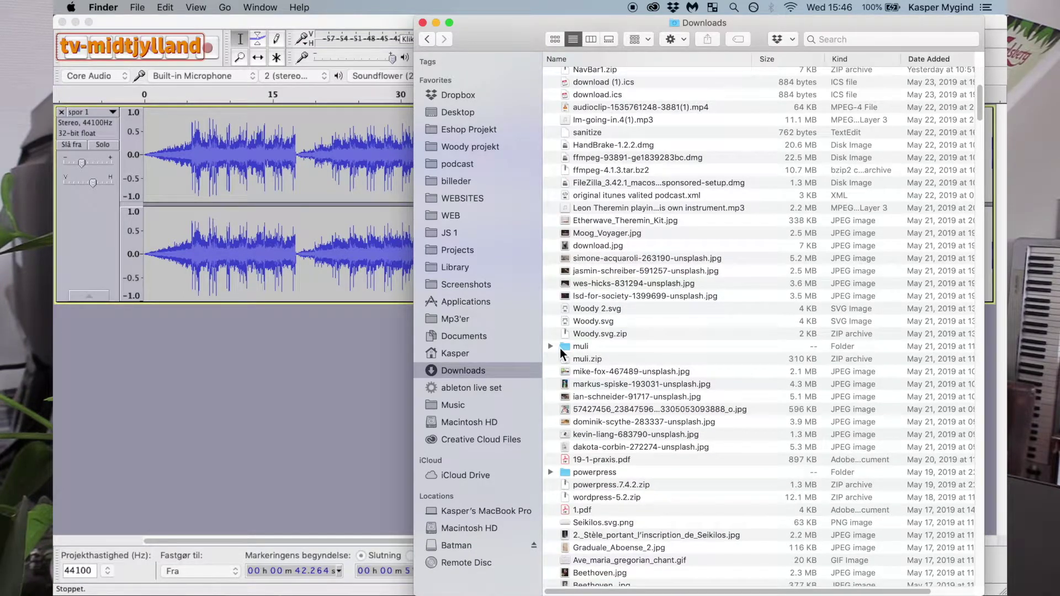
left_click(551, 346)
scroll(554, 348, "down", 5)
scroll(552, 359, "down", 8)
scroll(565, 289, "down", 2)
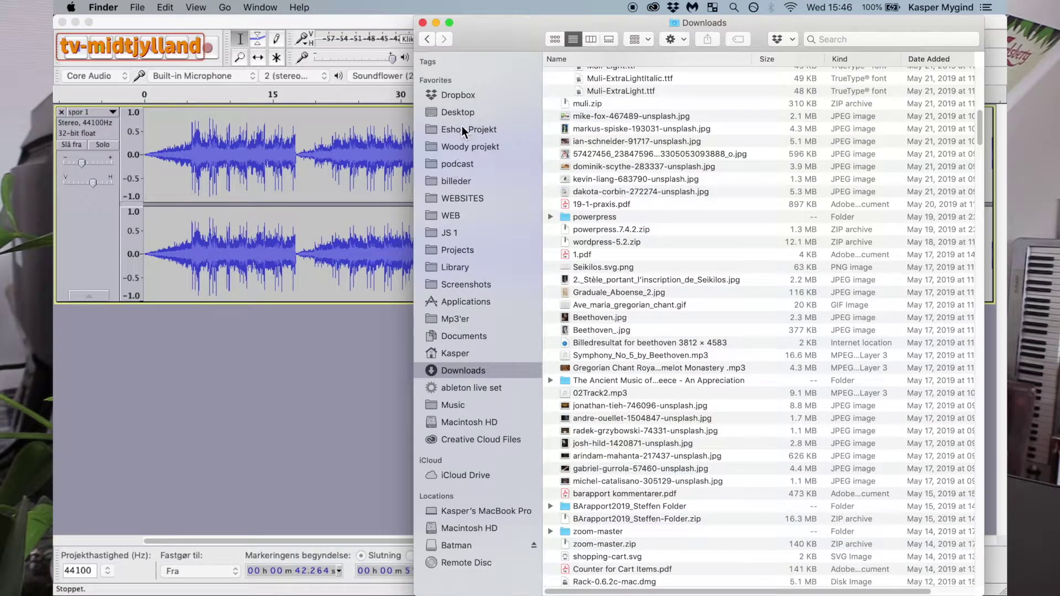
Go to the Ableton folder on the Desktop and expand its Library folder
left_click(457, 164)
left_click(454, 114)
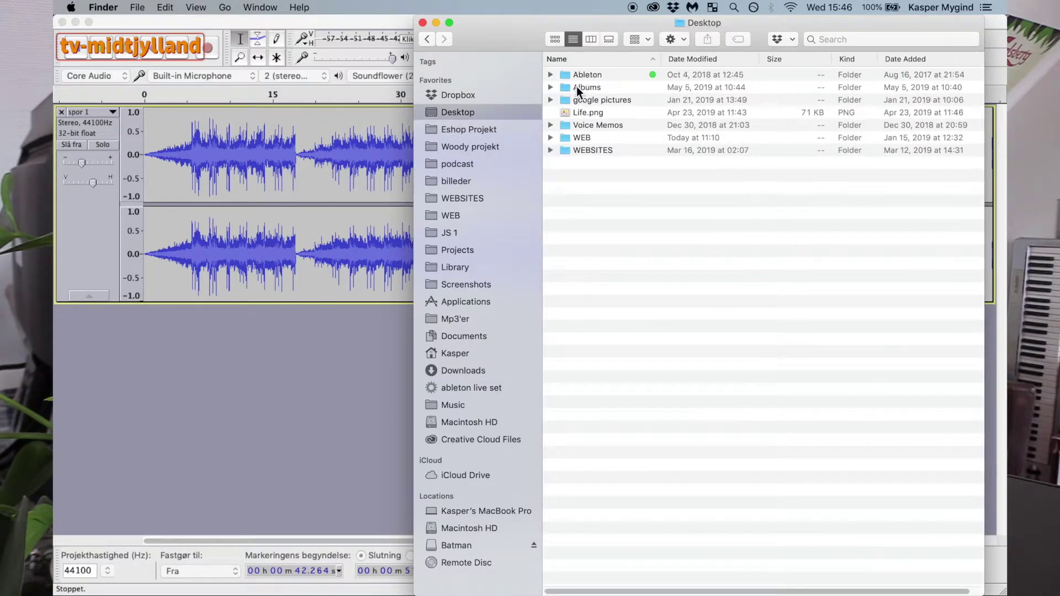
double_click(588, 78)
left_click(591, 88)
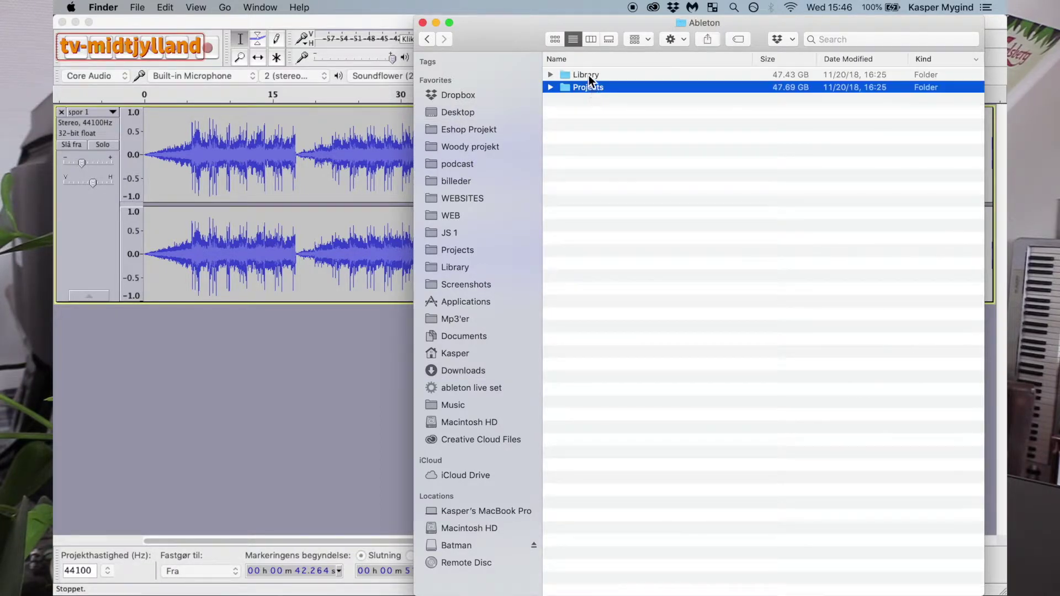
left_click(586, 75)
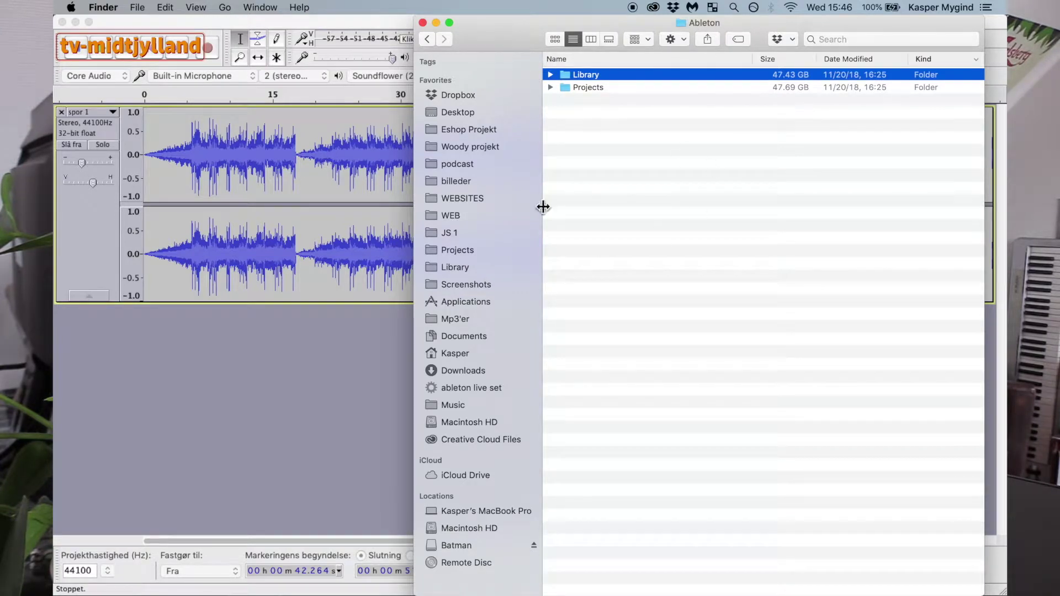
left_click(549, 75)
left_click(549, 76)
left_click(551, 77)
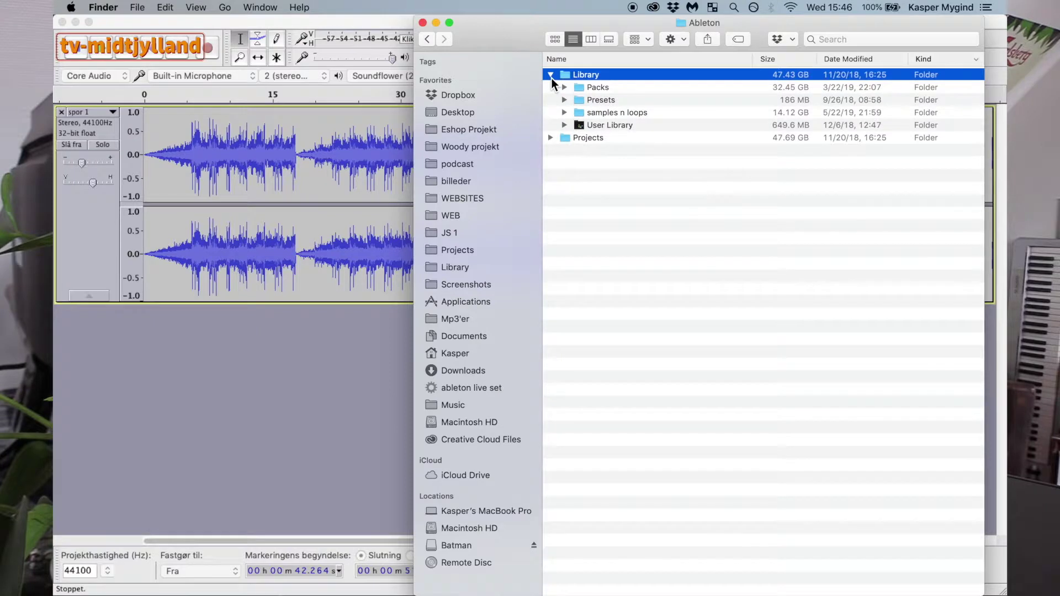
Collapse the ETC folder within samples n loops and expand VOCAL down to SampleSwap Vocal Sampler
left_click(564, 114)
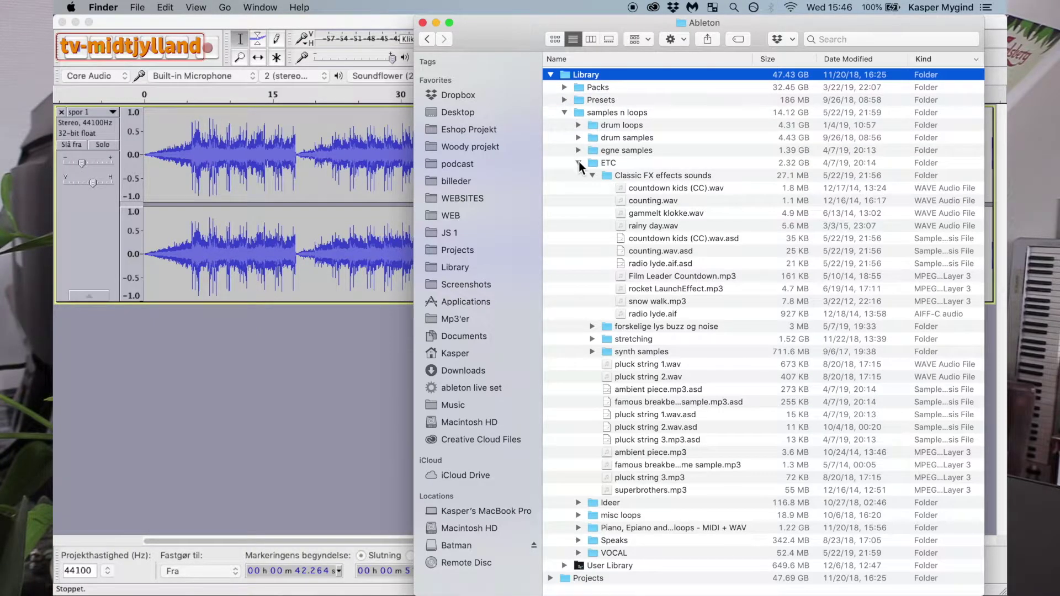
left_click(582, 164)
left_click(578, 226)
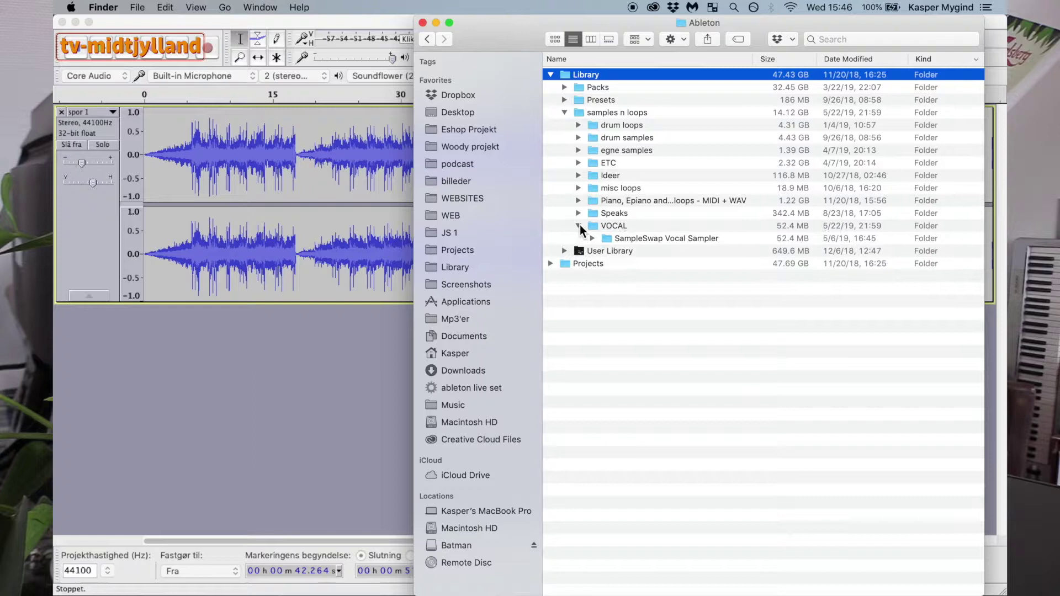
left_click(628, 238)
left_click(592, 238)
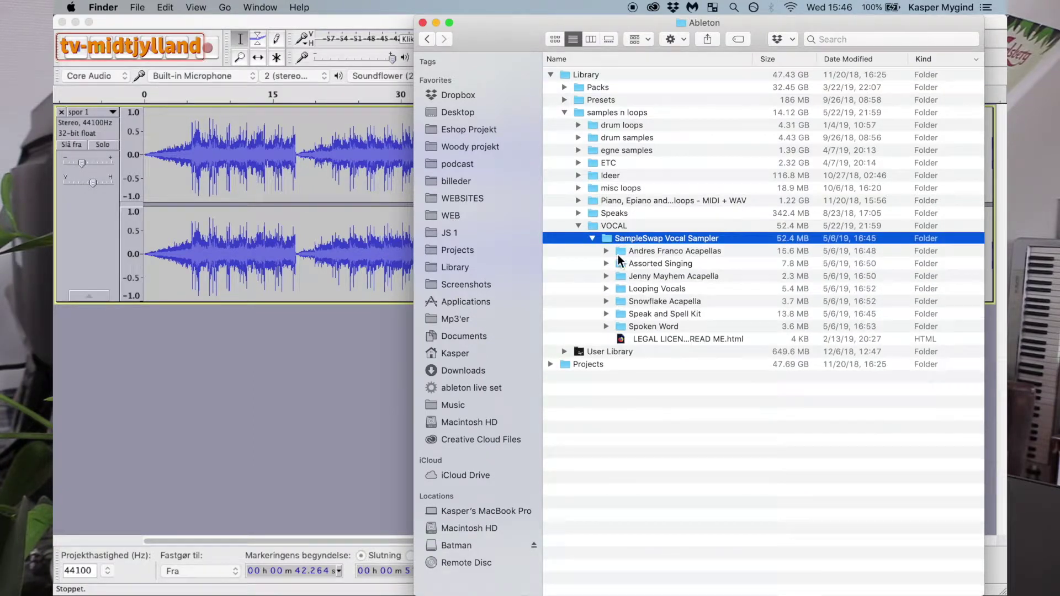
Preview the two MP3 acapellas in the first folder of SampleSwap Vocal Sampler
left_click(606, 252)
left_click(643, 265)
left_click(670, 291)
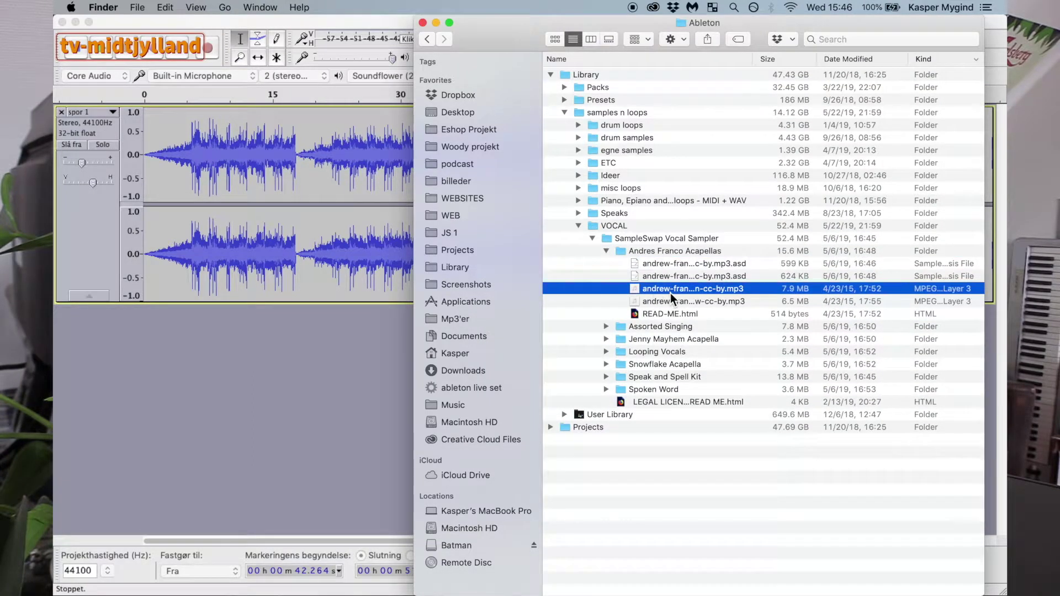
key("space")
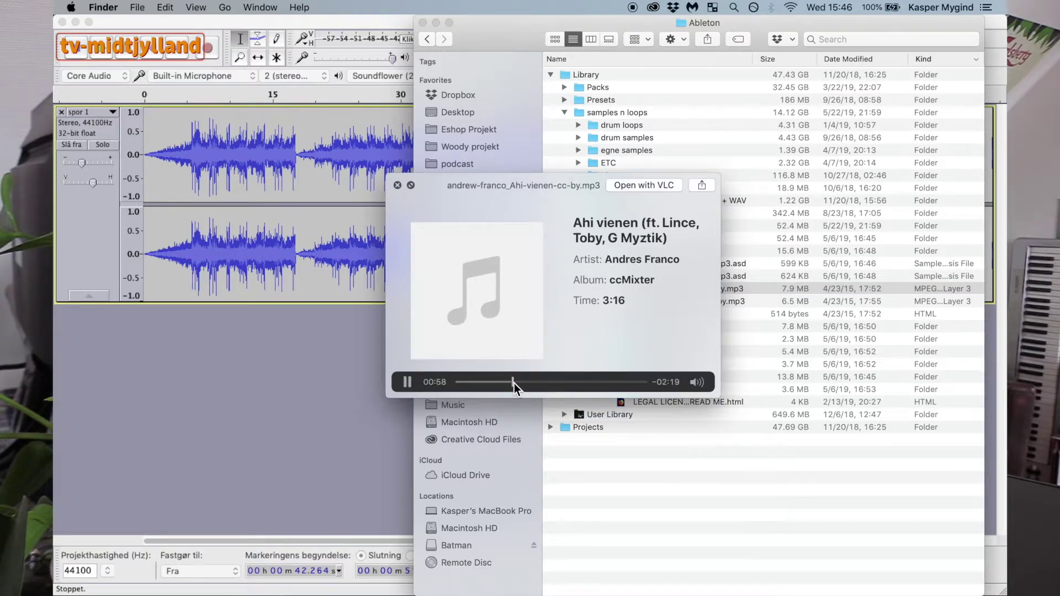
key("space")
left_click(688, 302)
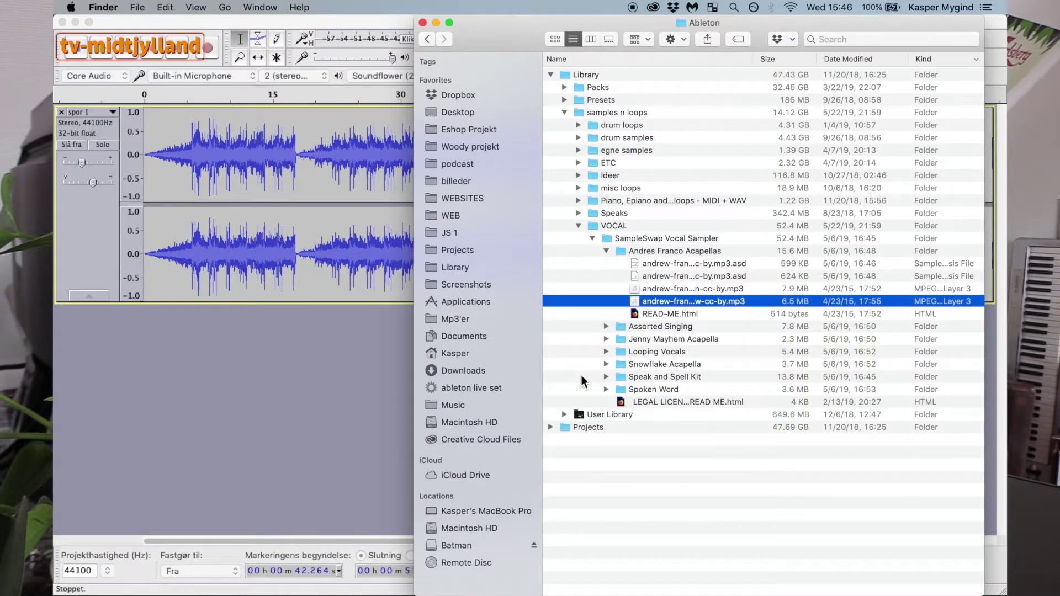
key("space")
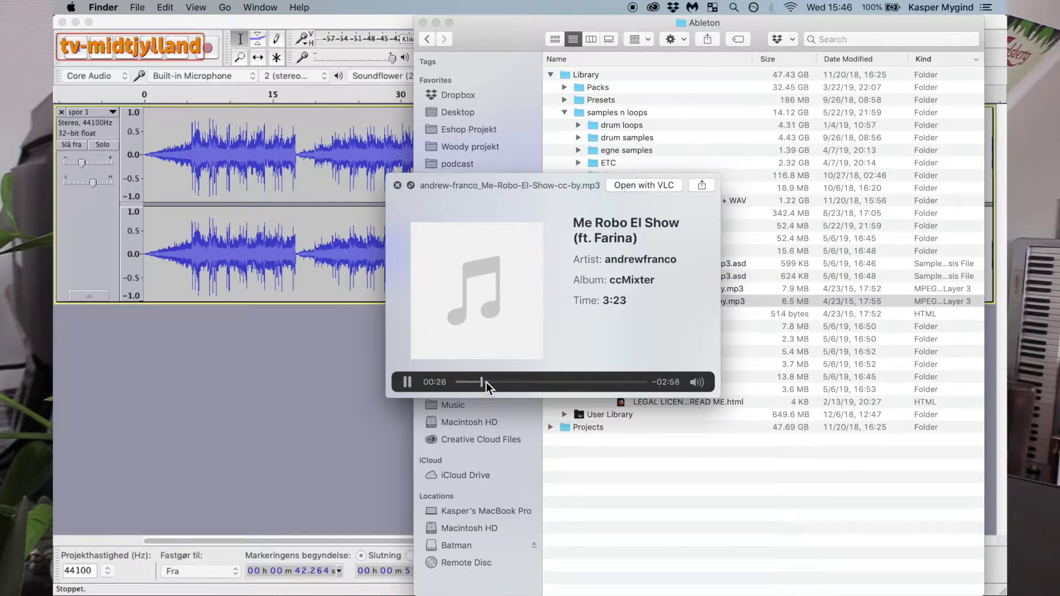
key("space")
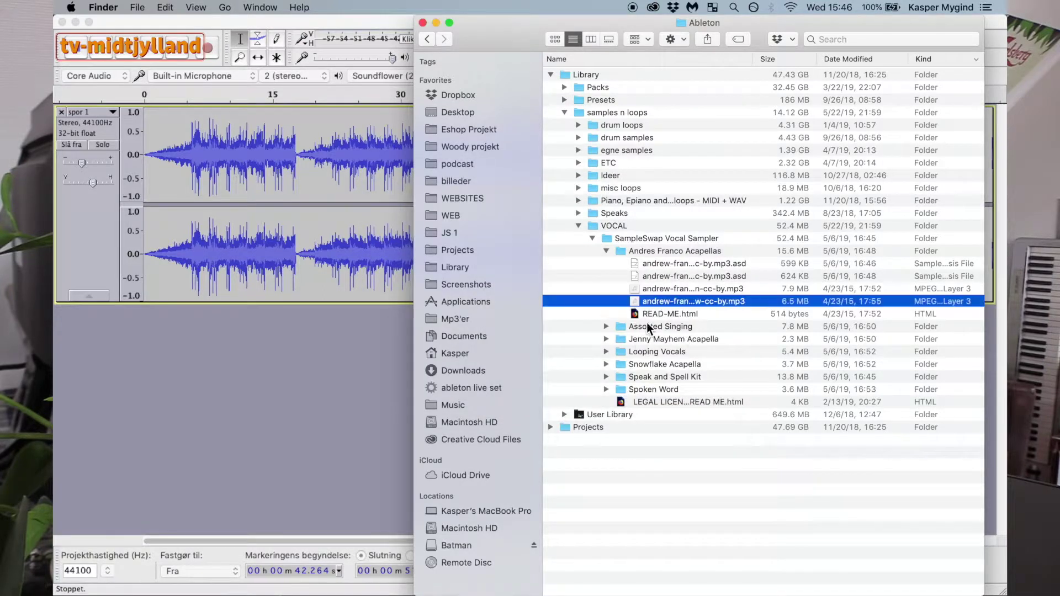
Preview snowflake-Waking-Me-Softly-cc-by.mp3 from the Snowflake Acapella folder, skipping to about 27 seconds
left_click(602, 342)
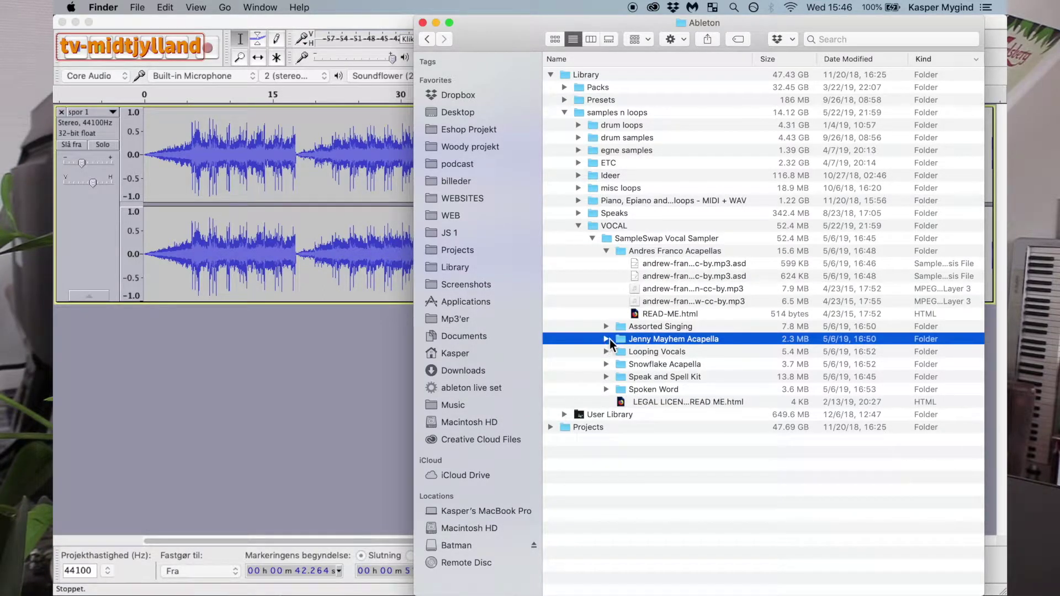
left_click(657, 390)
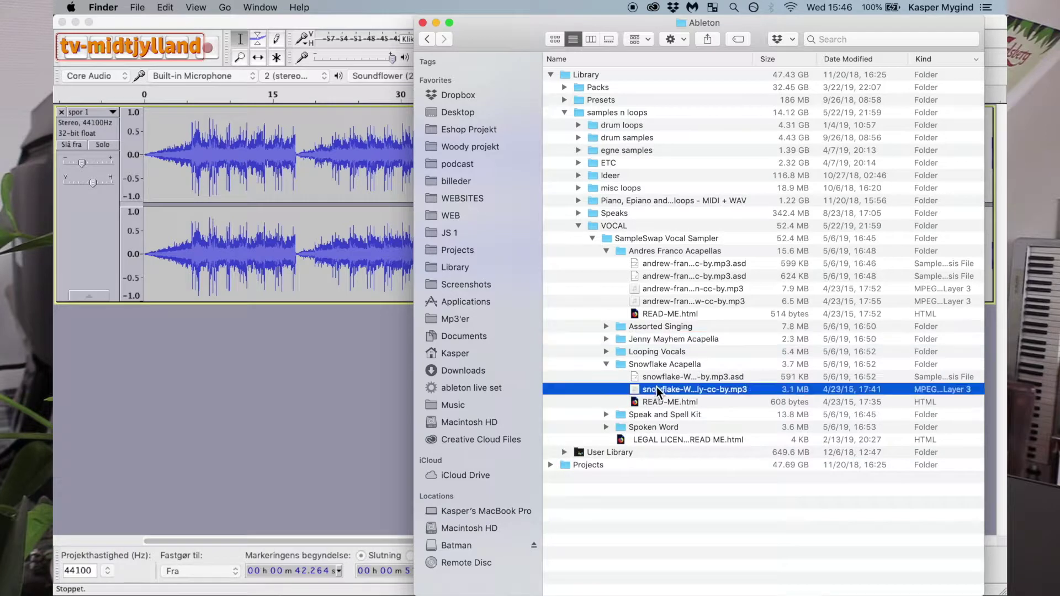
key("space")
left_click(483, 386)
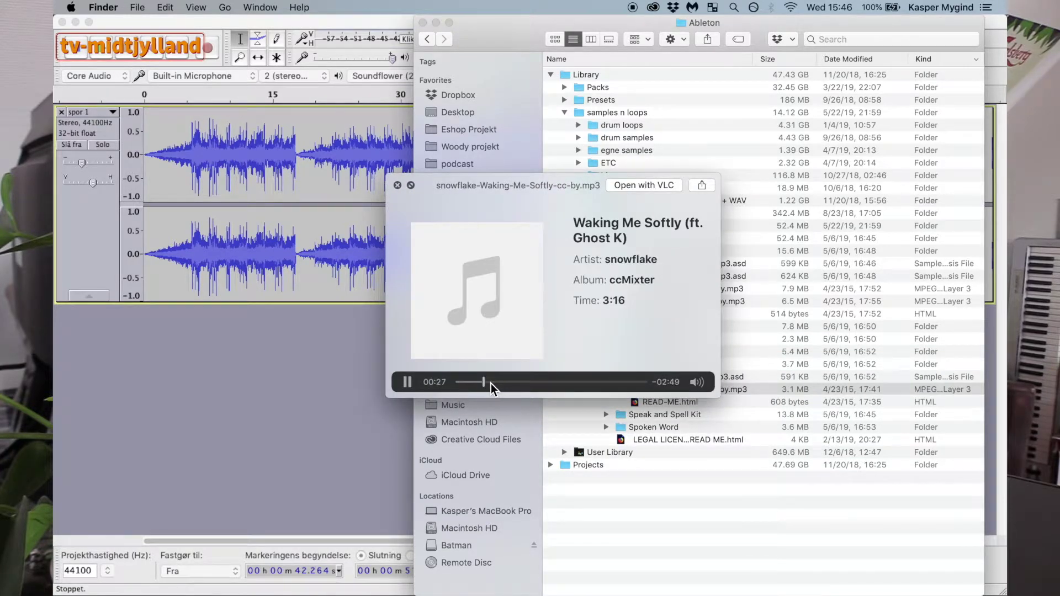
key("space")
Import snowflake-Waking-Me-Softly-cc-by.mp3 into the Audacity project and remove the original track spor 1
left_click_drag(678, 390, 240, 372)
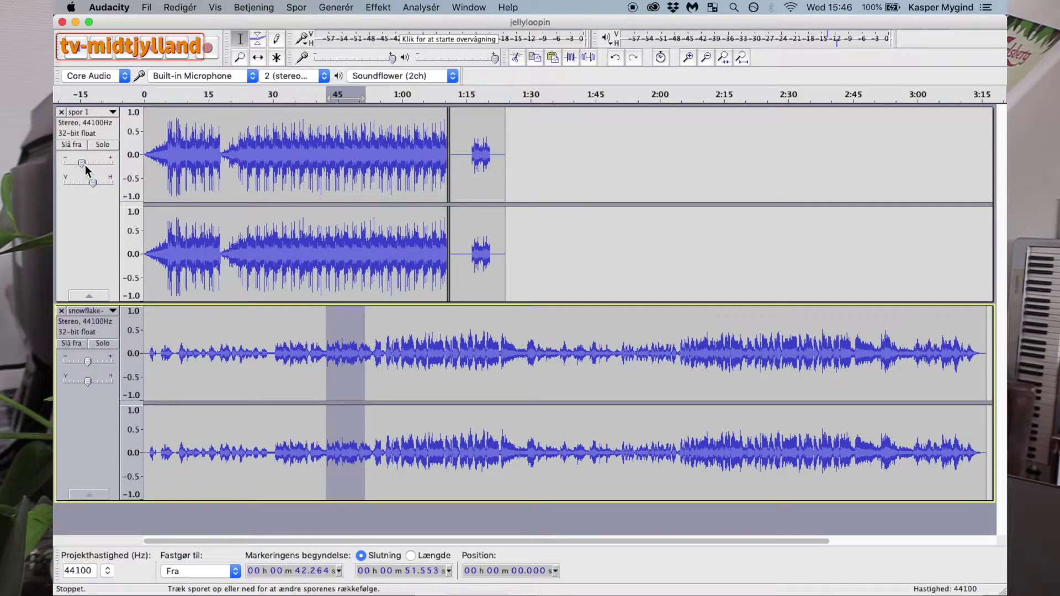
left_click(61, 112)
left_click(358, 280)
left_click(349, 252)
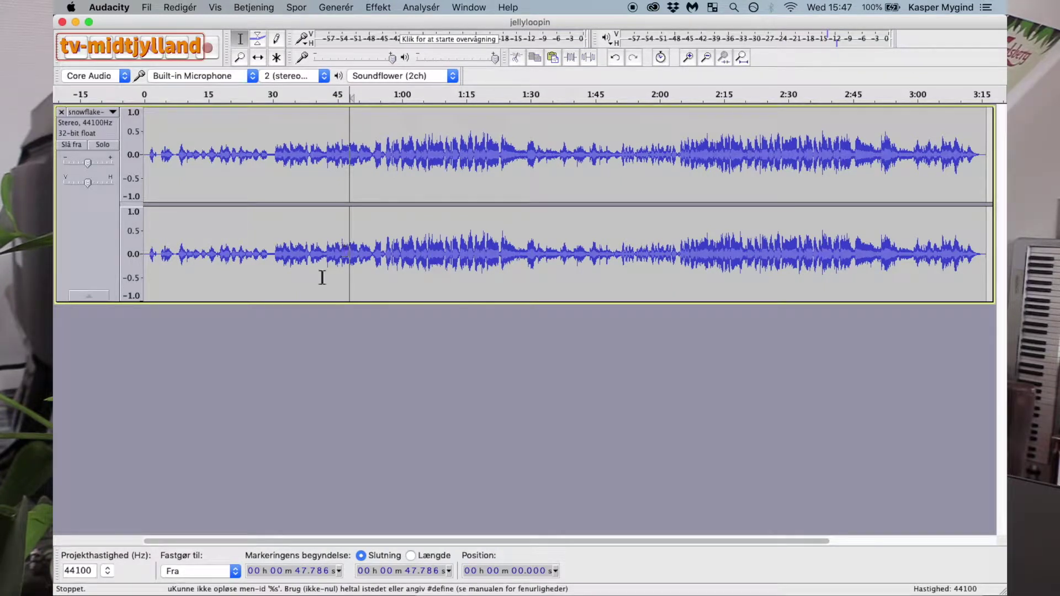
Select the vocal from about 12.0 s to 23.7 s, play part of it and stop playback
left_click_drag(195, 253, 245, 255)
left_click(249, 7)
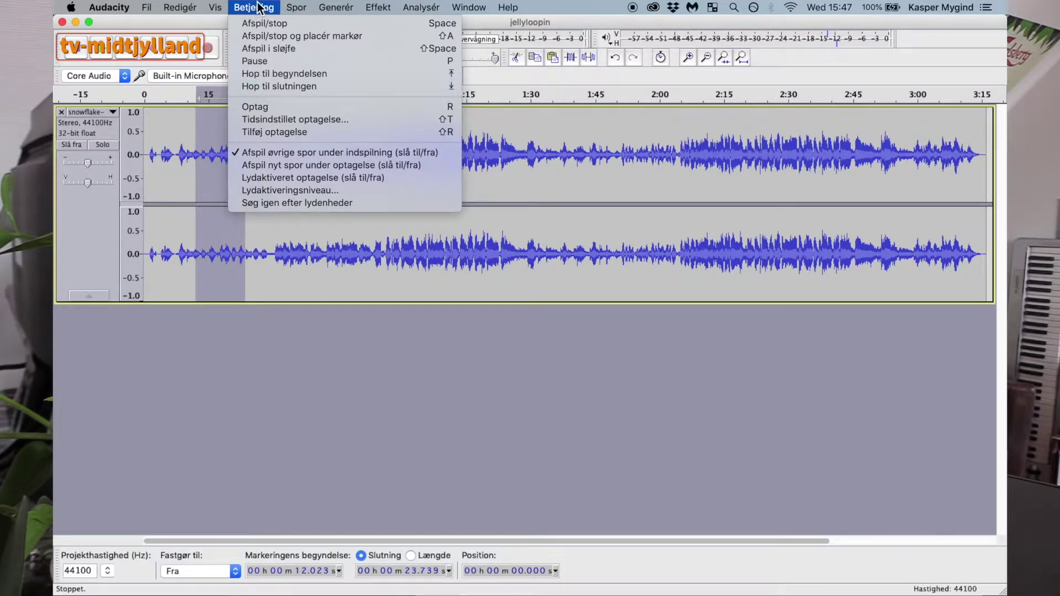
left_click(263, 23)
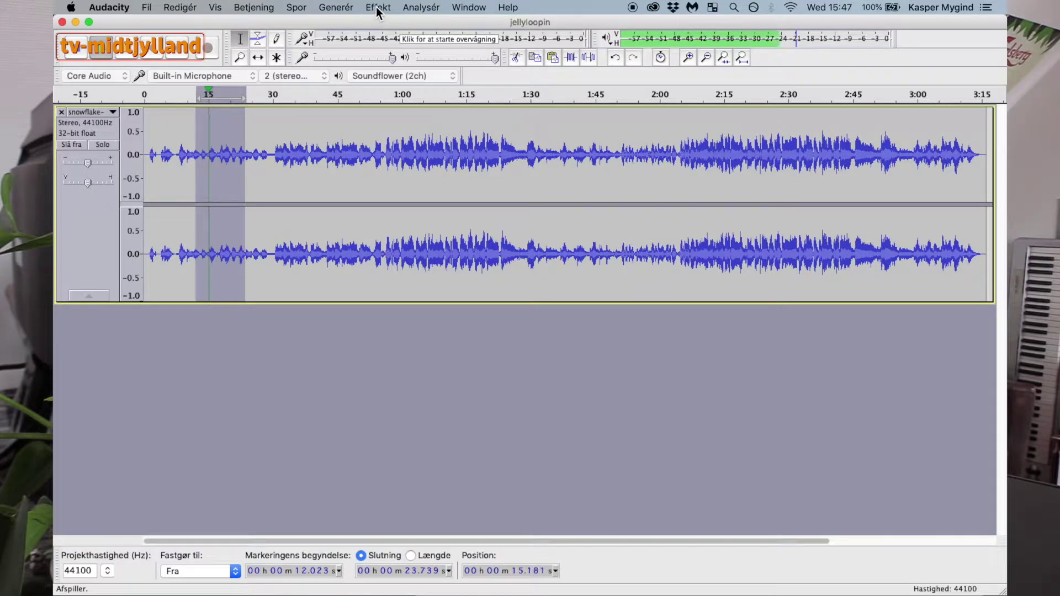
left_click(377, 8)
left_click(378, 8)
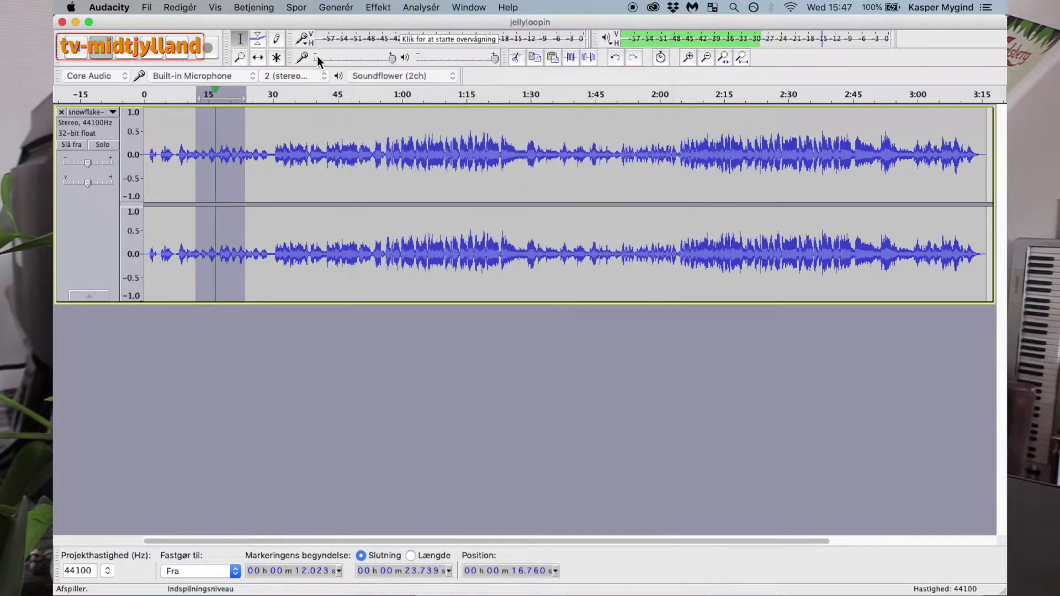
left_click(135, 53)
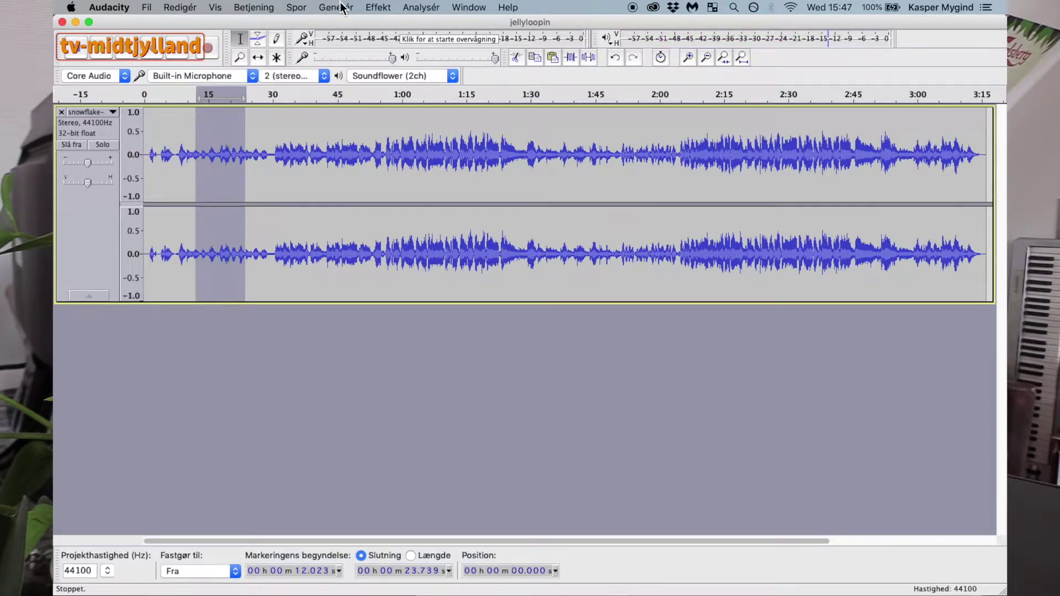
Apply Reverb (Rumklang) with an adjusted room size and reverberance to the selected vocal section and play the result
left_click(378, 8)
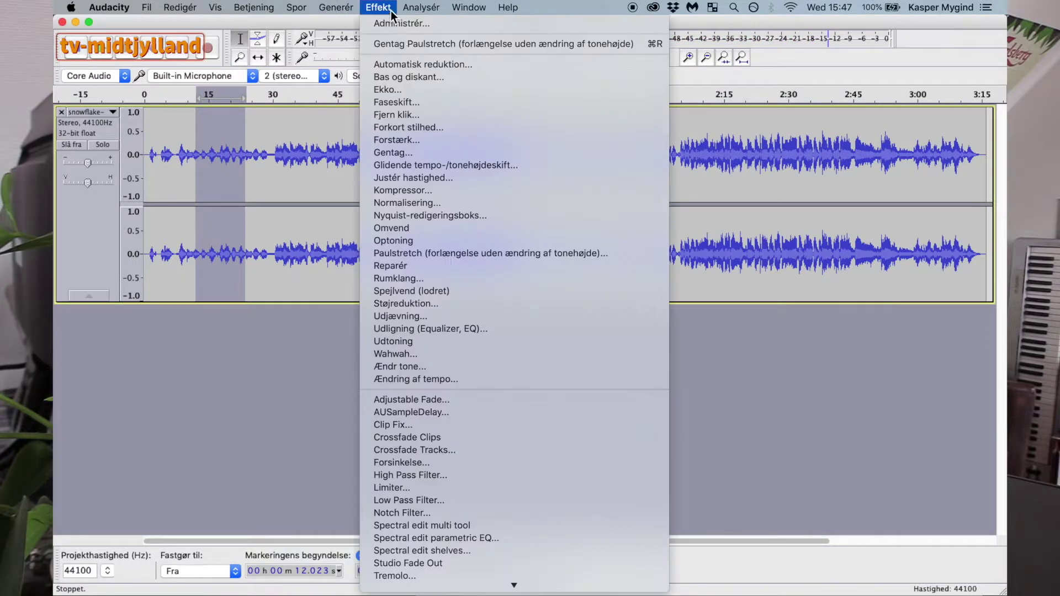
left_click(482, 280)
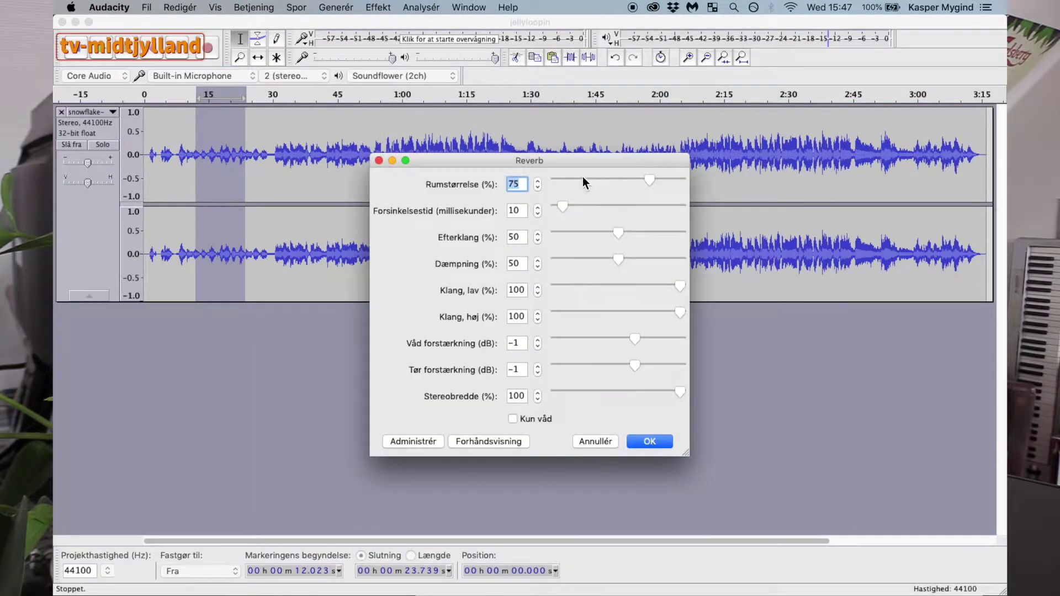
left_click_drag(650, 184, 570, 190)
left_click_drag(687, 174, 571, 184)
left_click_drag(661, 232, 658, 233)
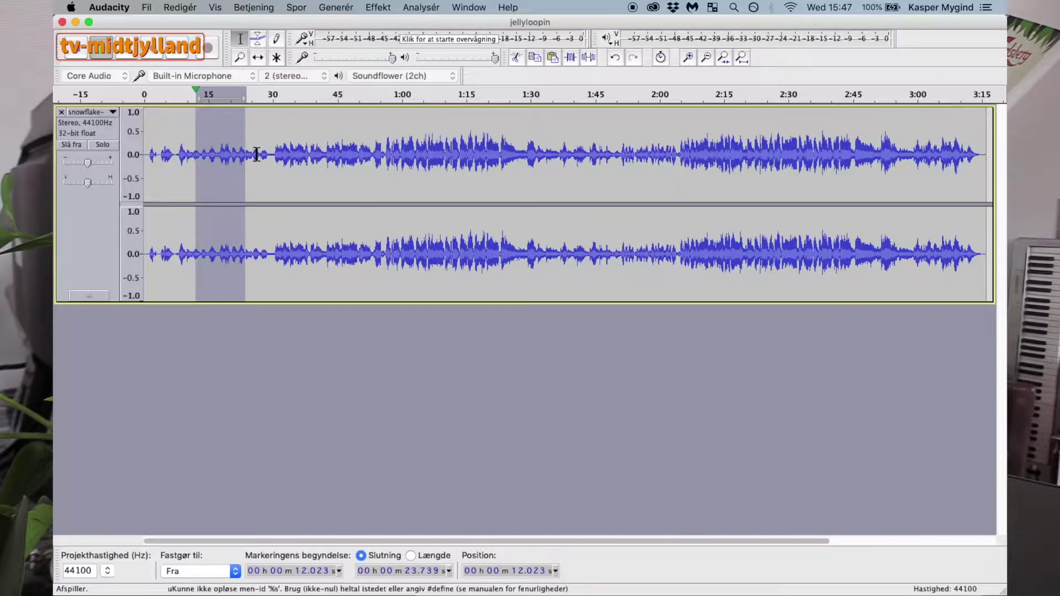
key("space")
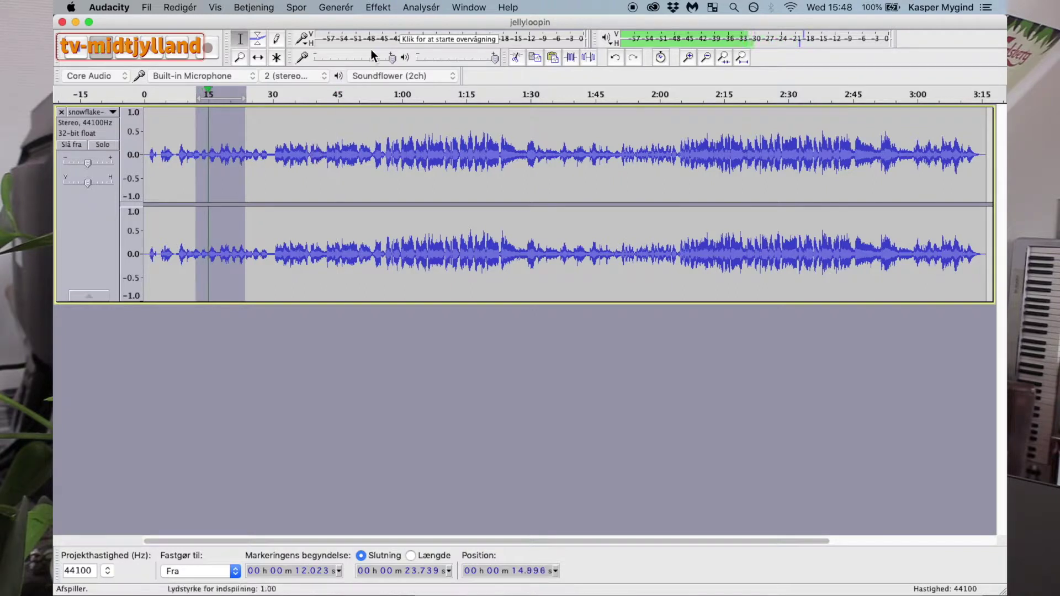
Apply Reverb again to the same section with room size 100% and reverberance (Efterklang) 100%, then play it and stop
left_click(379, 7)
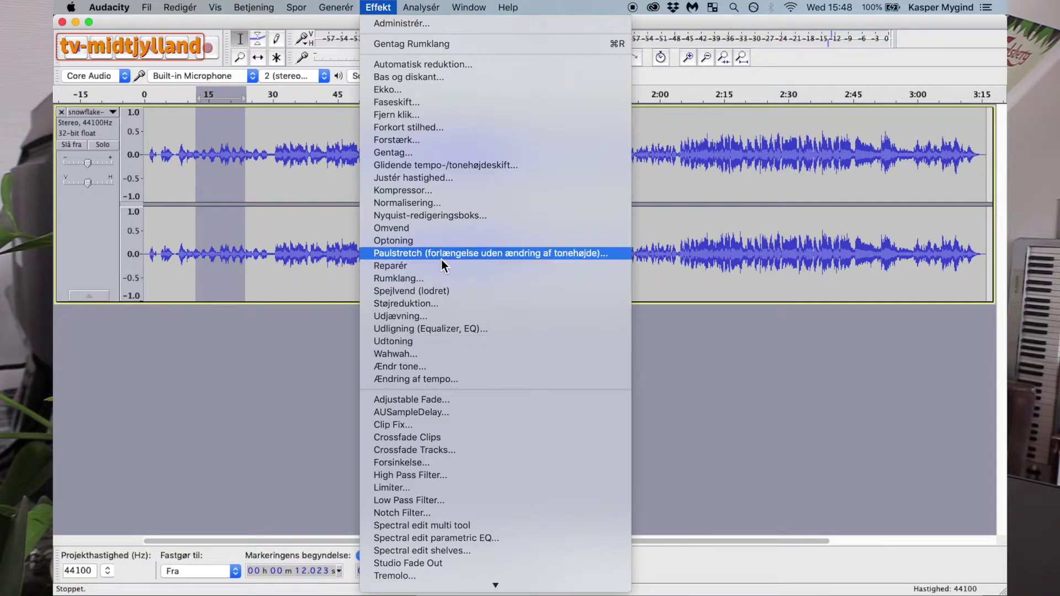
left_click(431, 278)
left_click_drag(639, 179, 672, 180)
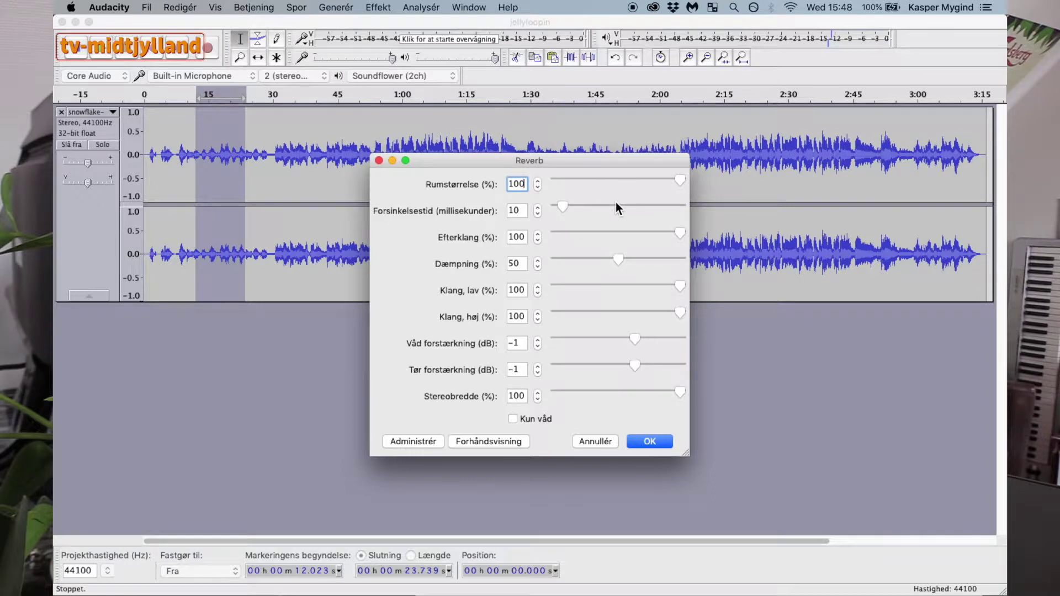
left_click(650, 442)
key("space")
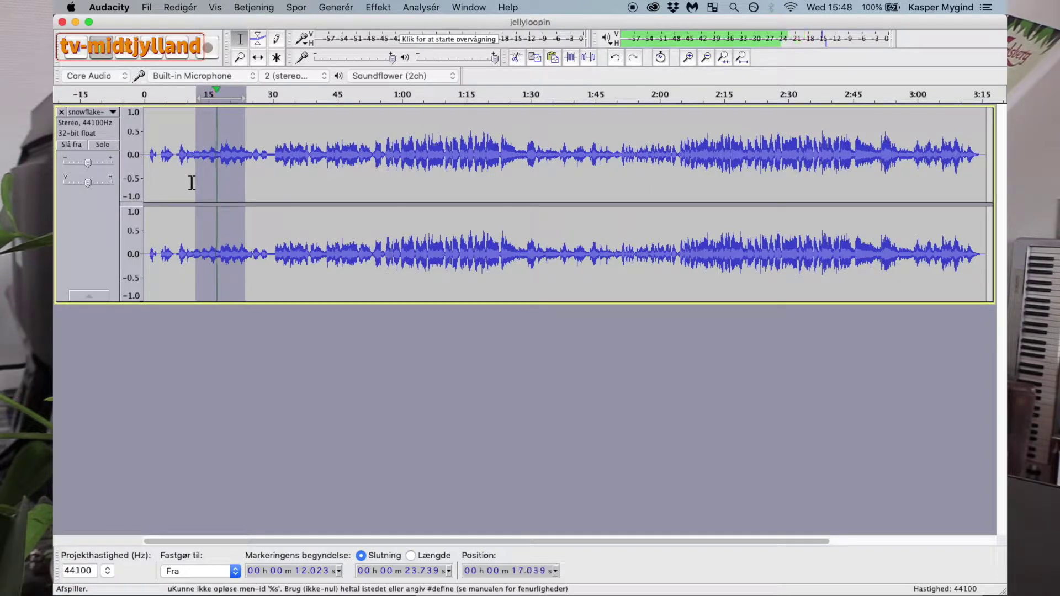
key("space")
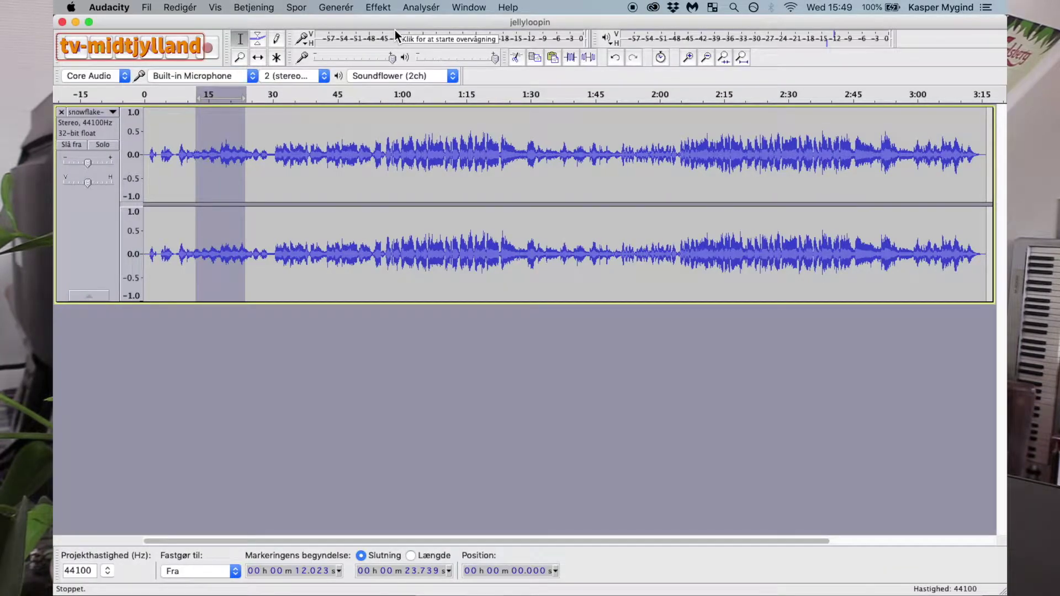
Apply Invert (Spejlvend) to the vocal from about 43.9 s to 1:10.9, then play around that section and stop
left_click_drag(333, 232, 449, 221)
left_click(378, 7)
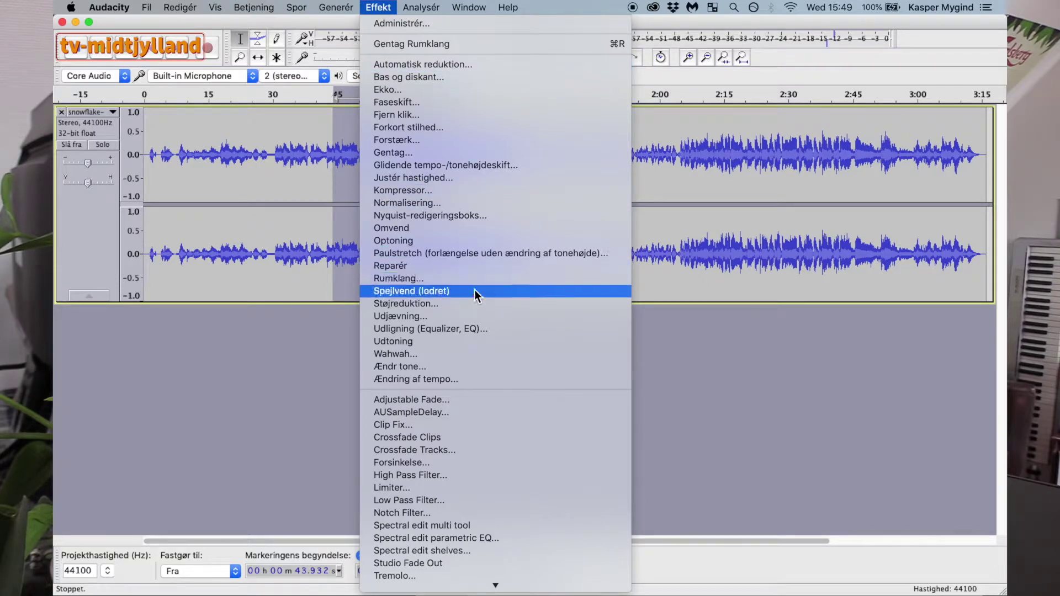
left_click(418, 295)
key("space")
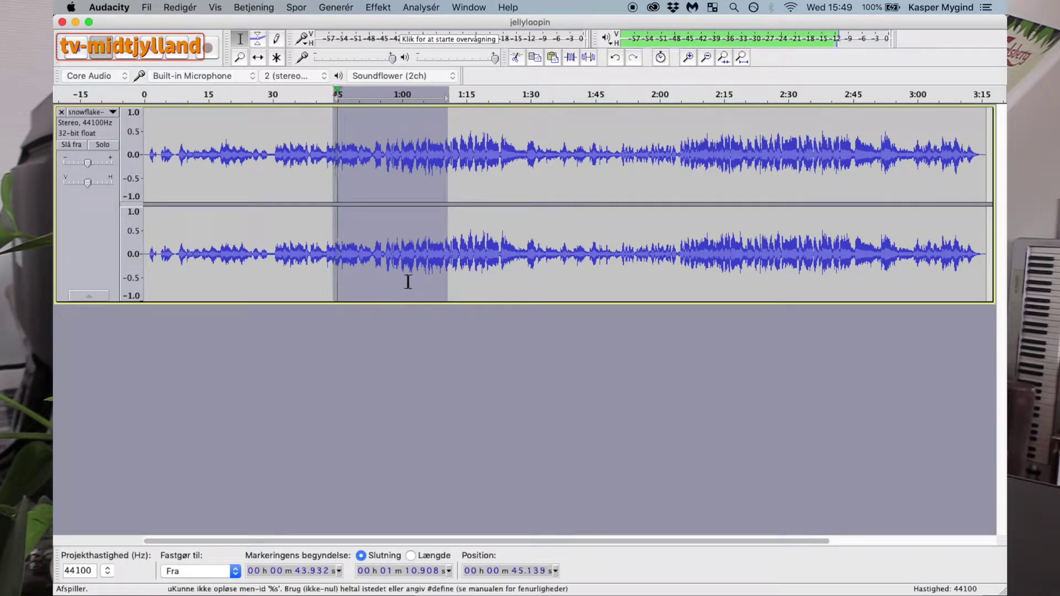
left_click(328, 238)
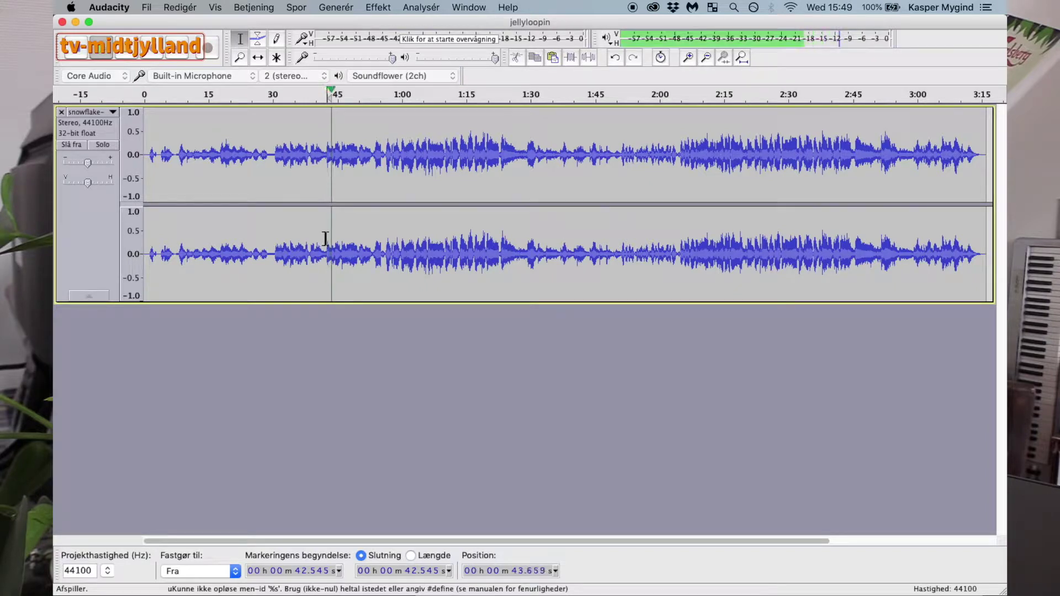
key("space")
Apply the Leveller effect (Udjævning) to the vocal from about 20.2 s to 46.1 s
left_click(348, 8)
left_click(347, 9)
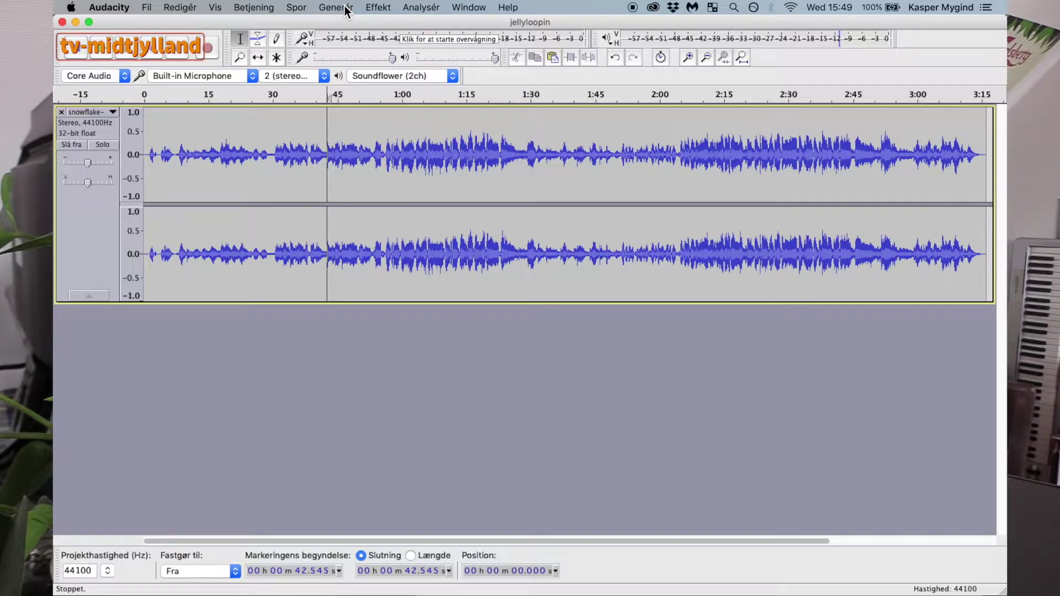
left_click(345, 8)
mouse_move(366, 7)
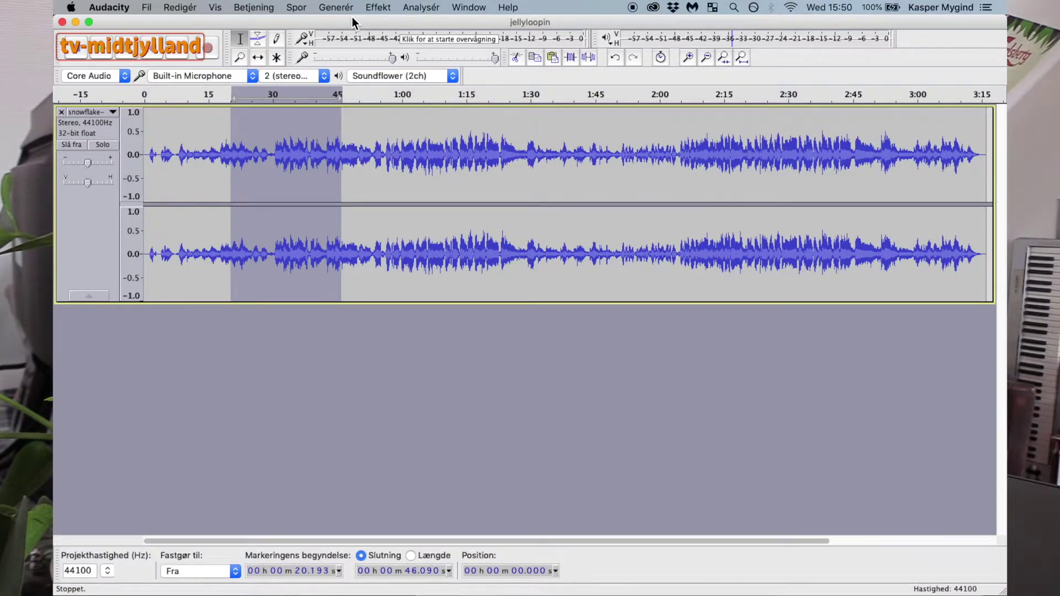
Start Equalization on the selected vocal section and draw a steep low cut from 0 dB to -30 dB at about 120 Hz
left_click(336, 7)
left_click(371, 7)
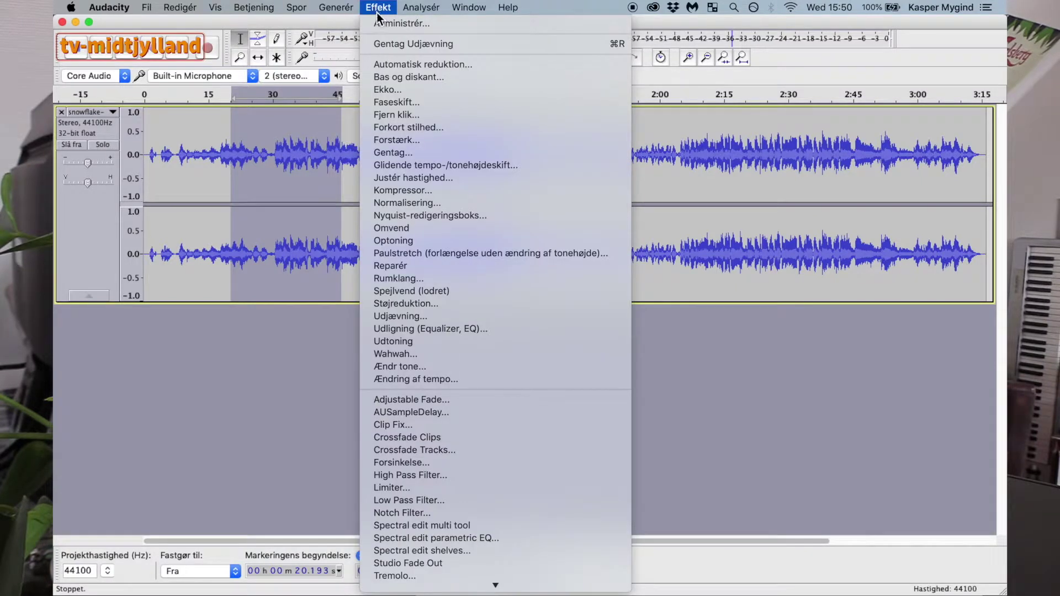
left_click(465, 329)
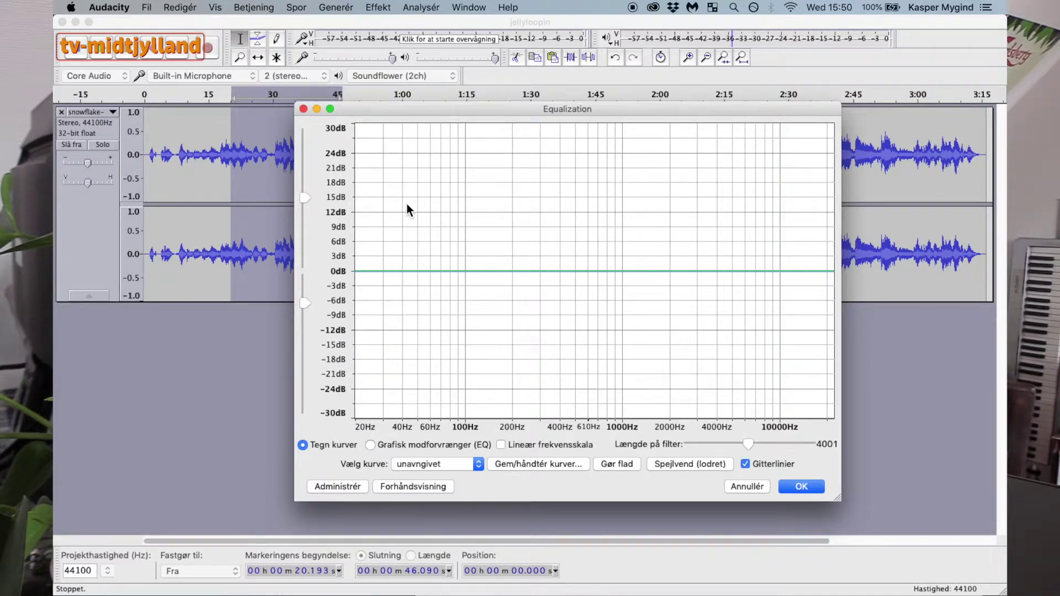
left_click_drag(536, 112, 518, 98)
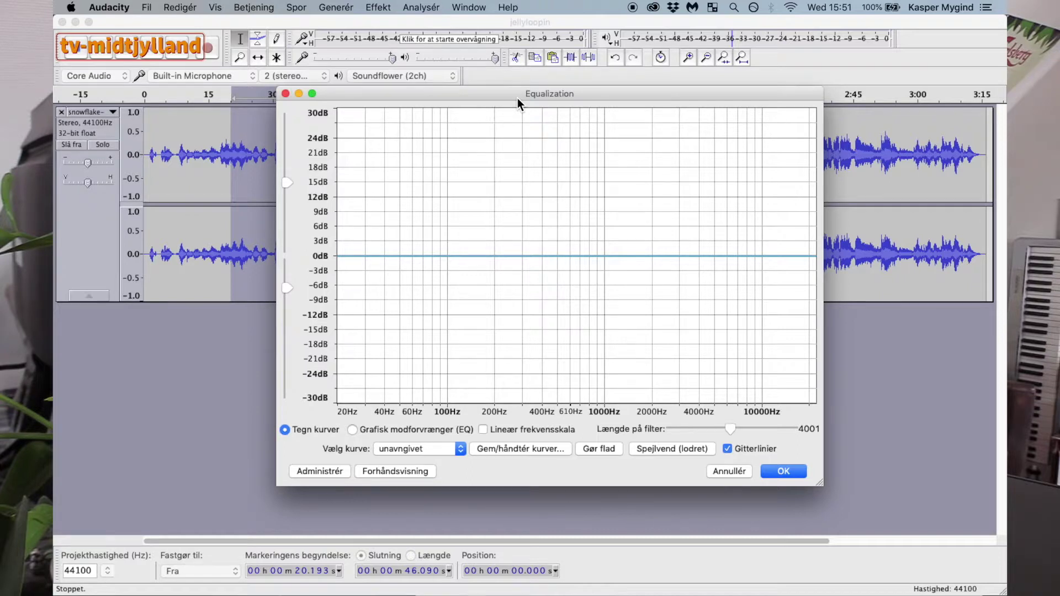
left_click(461, 256)
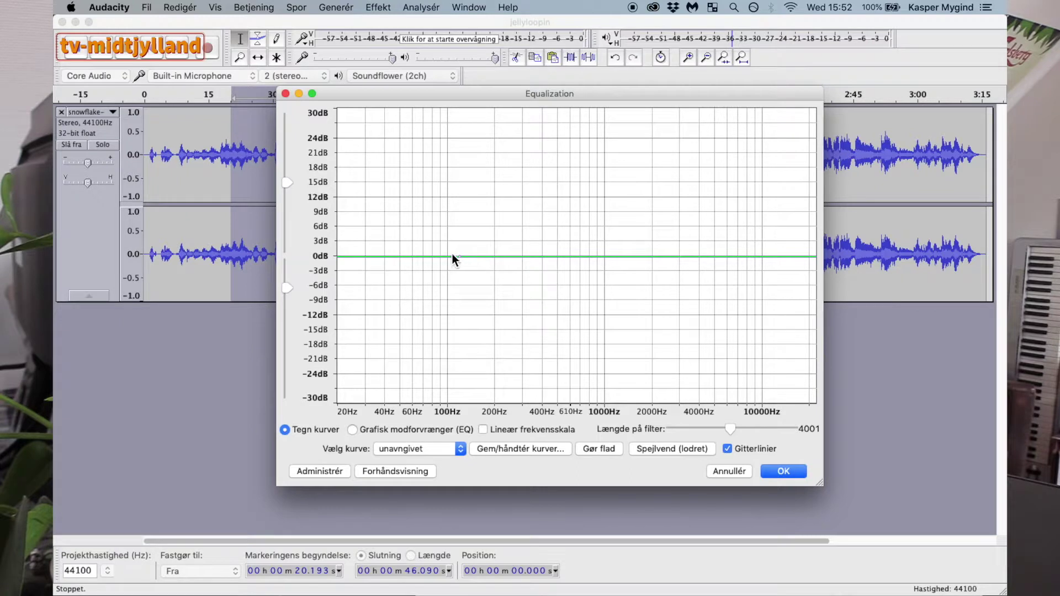
left_click_drag(449, 260, 478, 409)
left_click(511, 256)
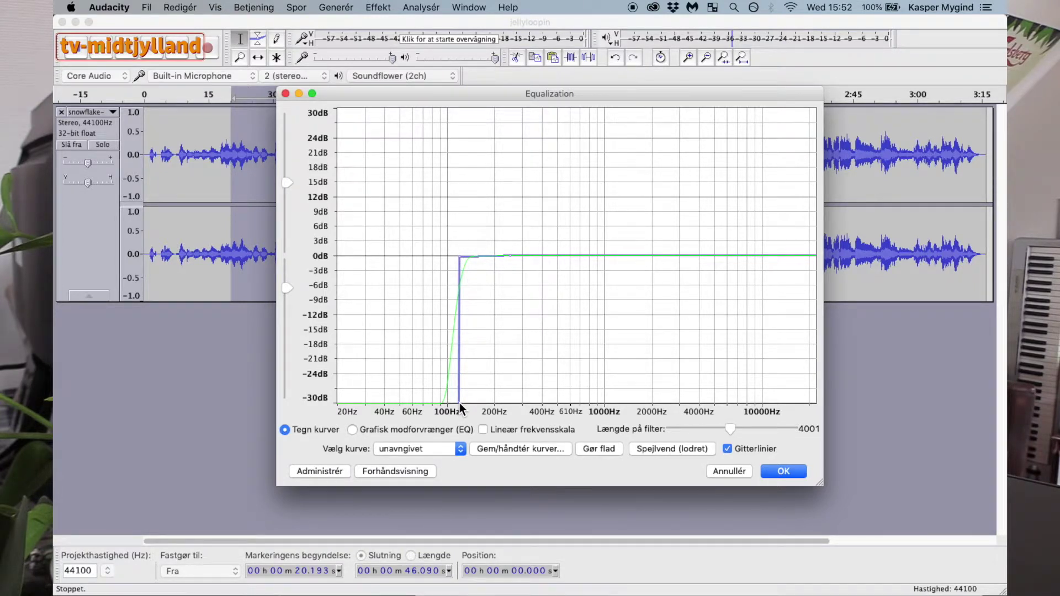
Reshape the low cut into a slope rising from -30 dB at about 50 Hz to 0 dB at about 180 Hz
left_click_drag(459, 402, 407, 406)
left_click_drag(461, 258, 473, 258)
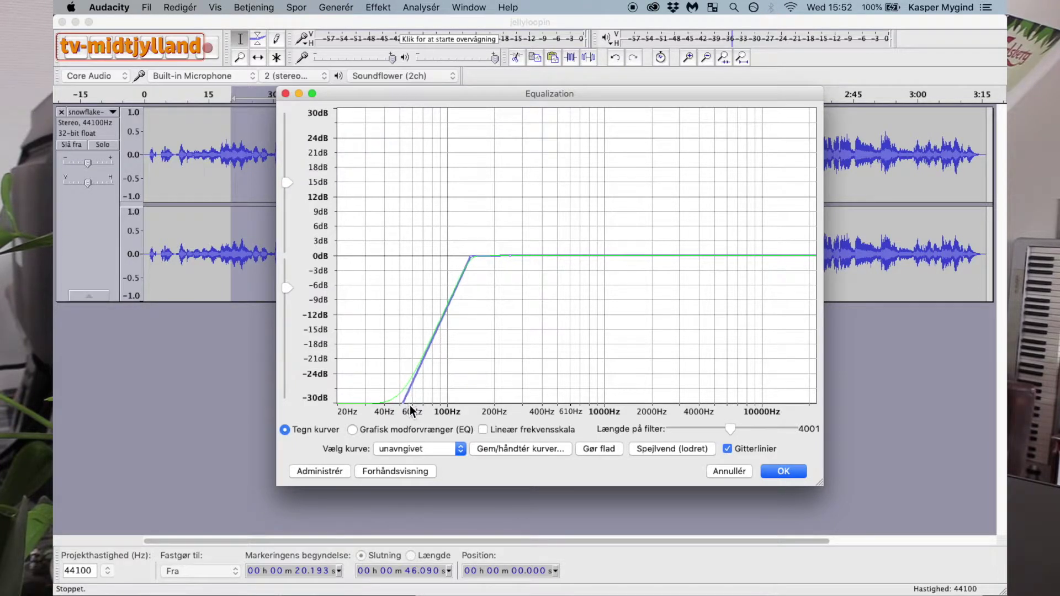
left_click_drag(404, 402, 333, 405)
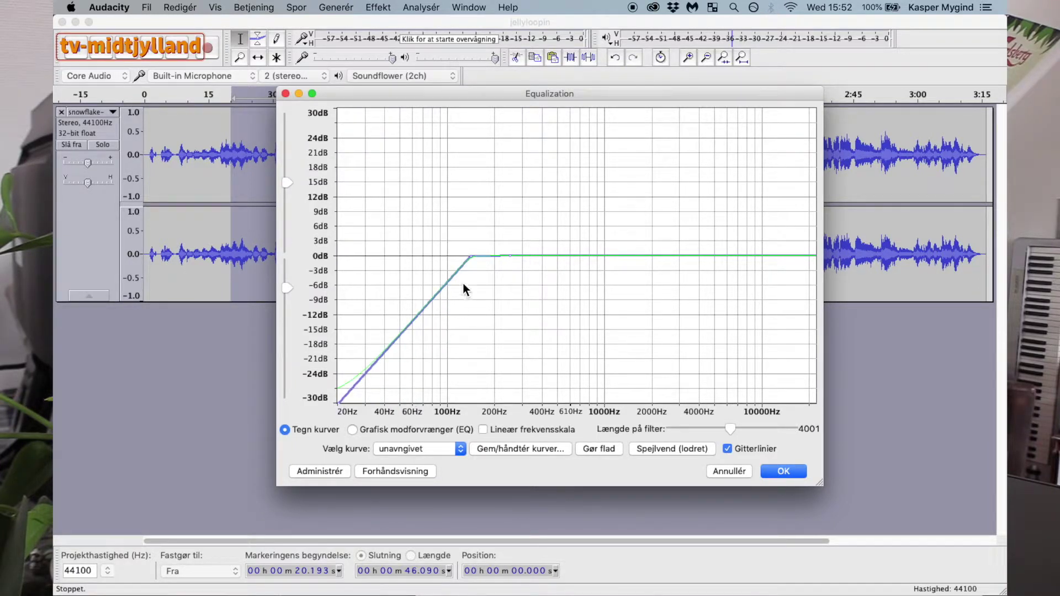
left_click_drag(470, 256, 407, 262)
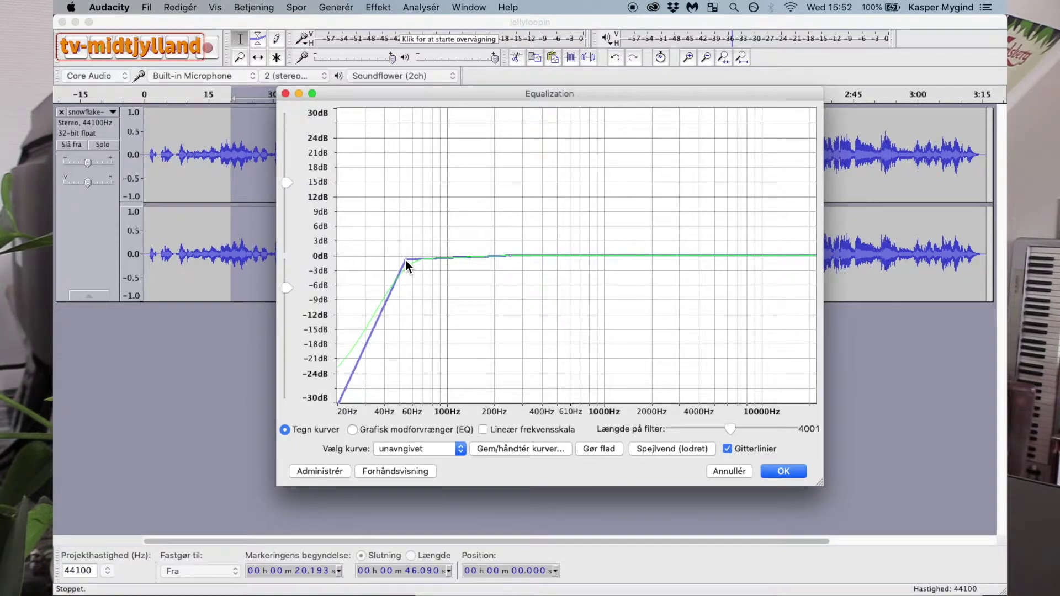
left_click_drag(405, 260, 487, 256)
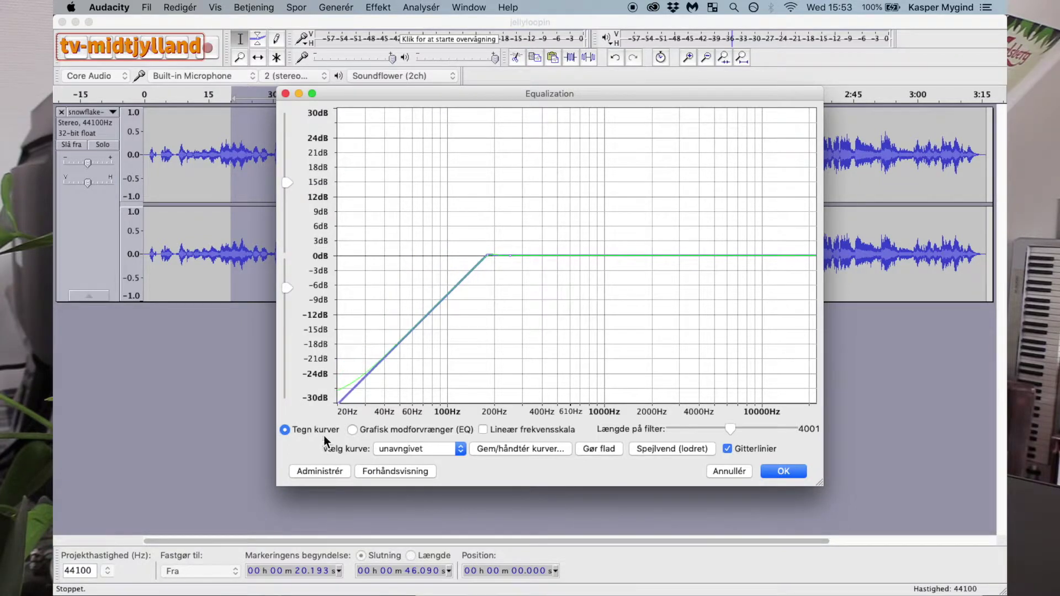
left_click_drag(340, 403, 396, 406)
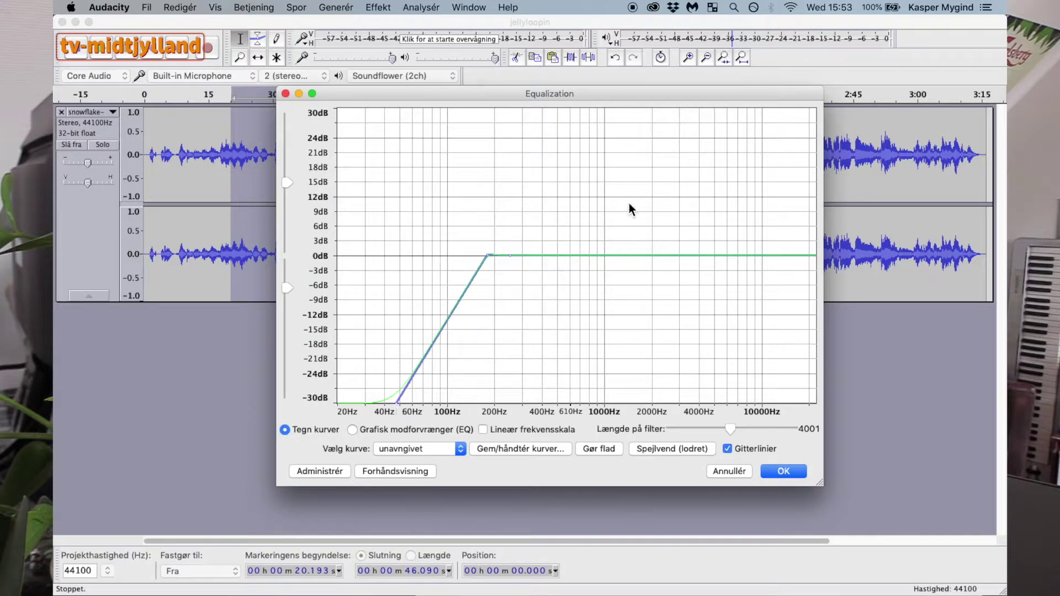
Lower about 180–1500 Hz to -3 dB, cut a narrow notch to about -25 dB near 600 Hz, and apply the equalization with filter length 4485
left_click(638, 255)
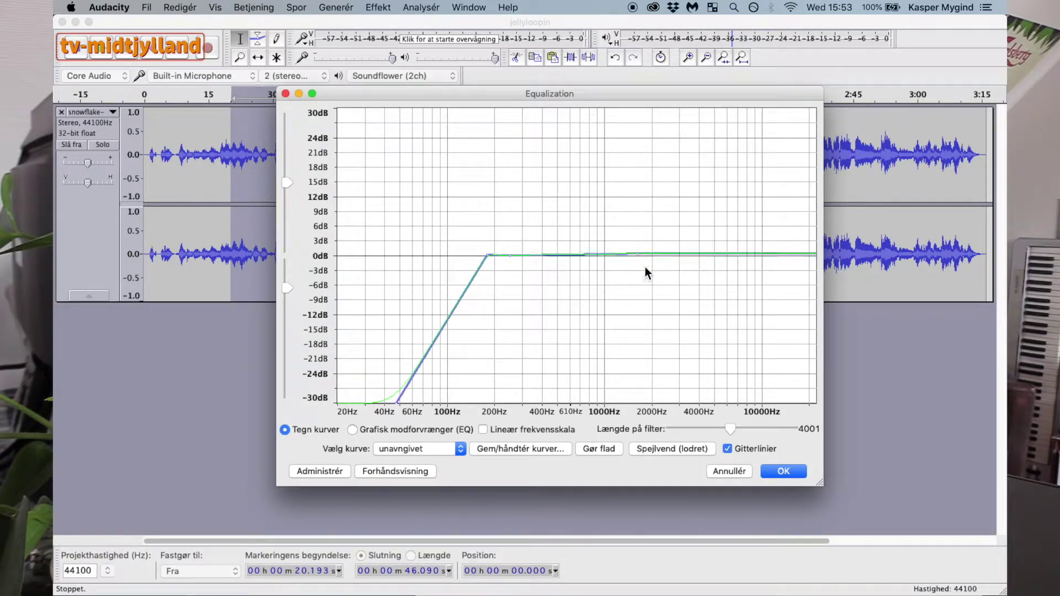
left_click_drag(638, 255, 679, 255)
left_click_drag(489, 255, 629, 271)
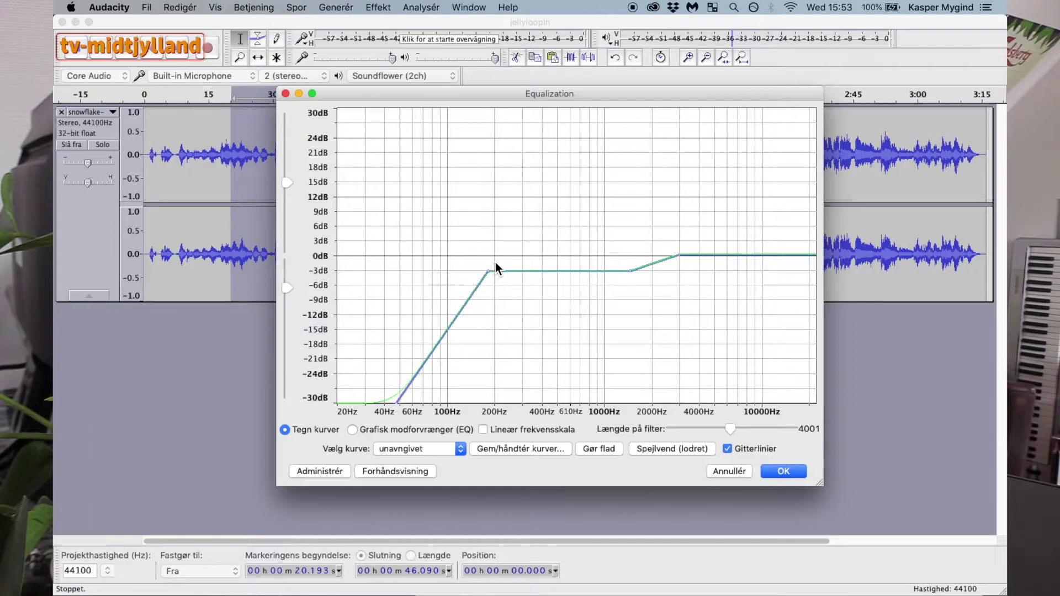
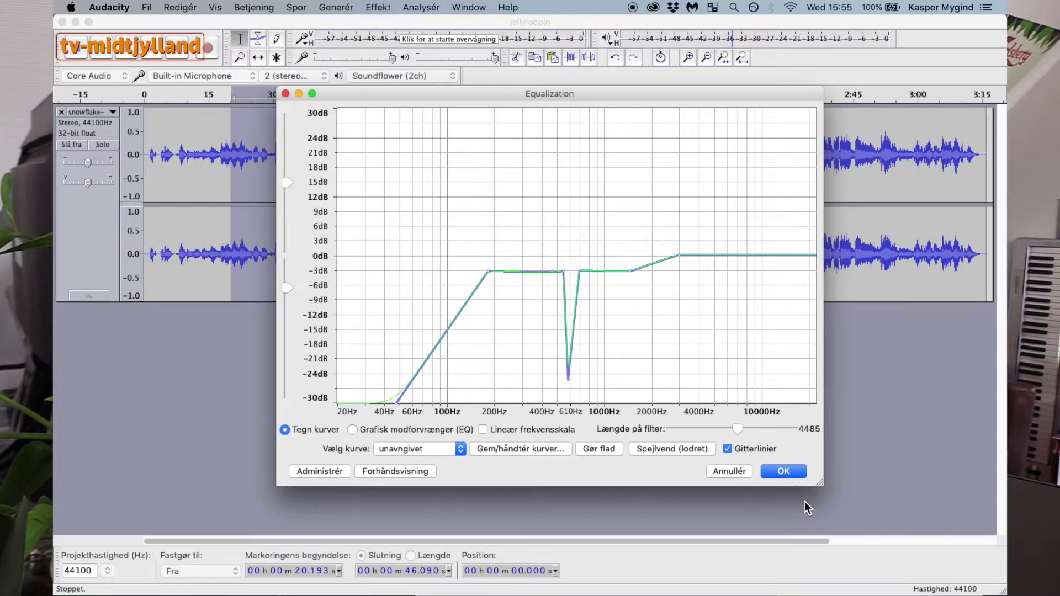
left_click(768, 475)
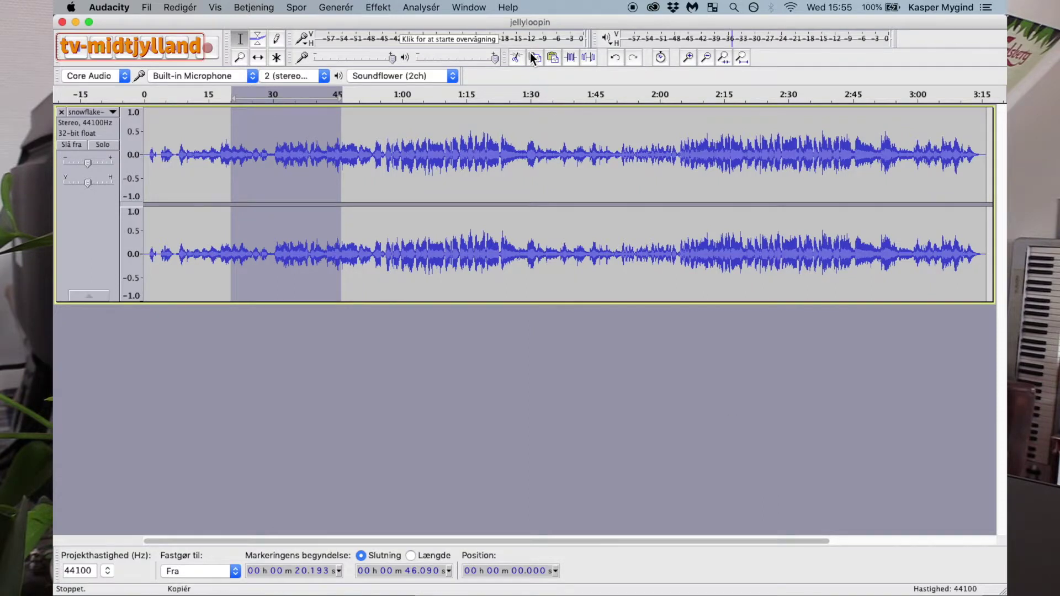
Apply Wahwah to the vocal from about 47.9 s to 1:29.7 with LFO start phase 70, depth 74% and resonance 3.3
left_click(378, 7)
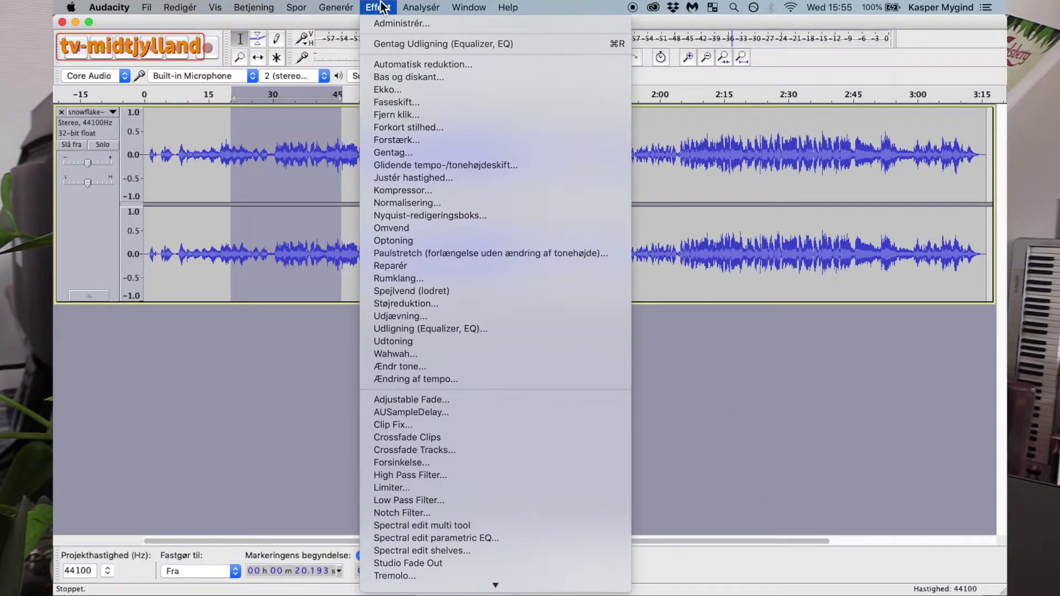
left_click(428, 346)
left_click_drag(350, 166, 528, 165)
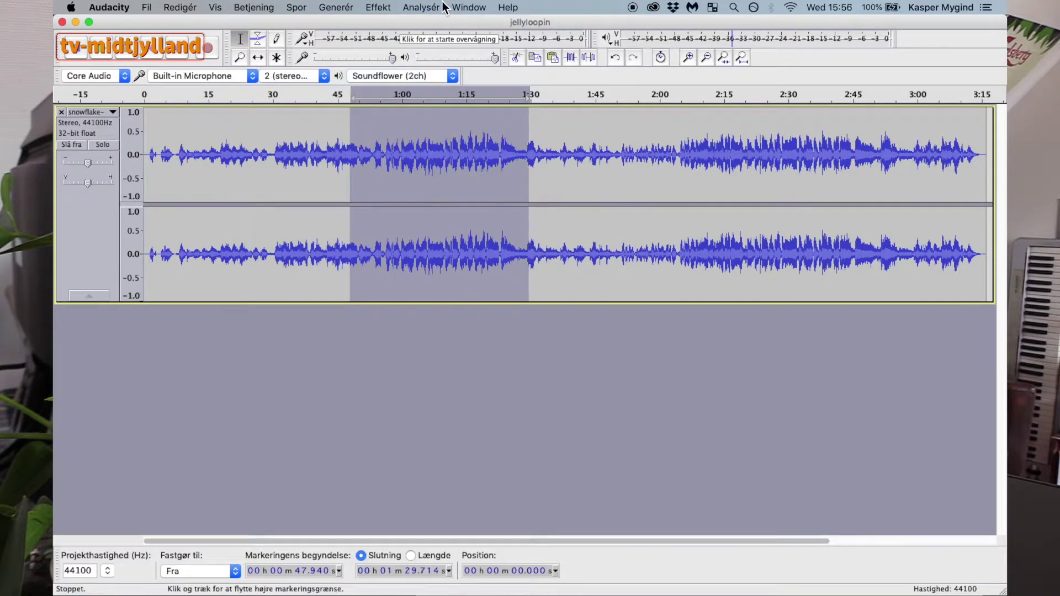
left_click(390, 7)
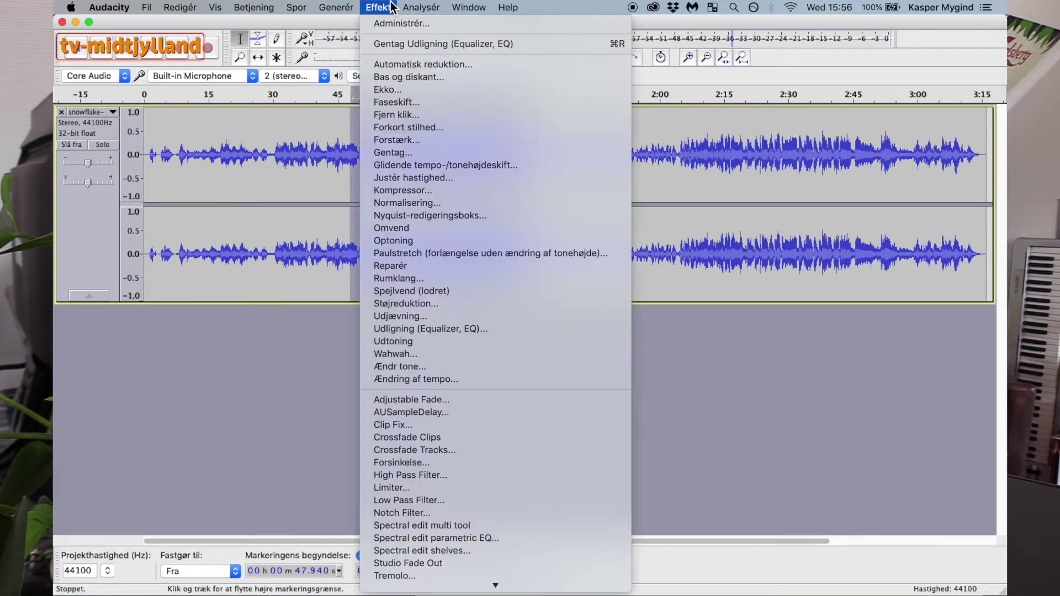
left_click(462, 358)
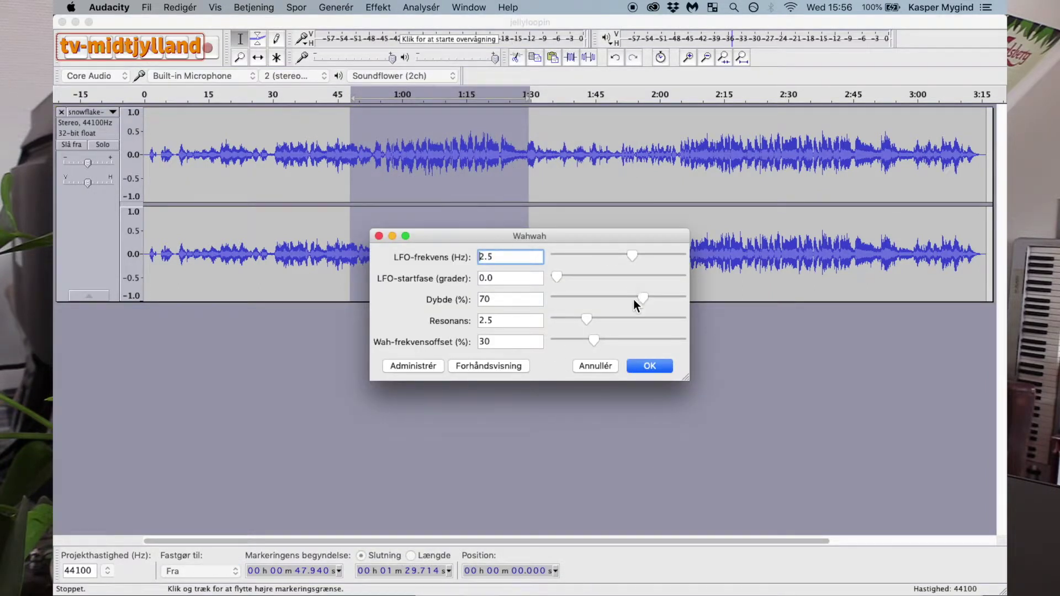
left_click_drag(564, 275, 586, 281)
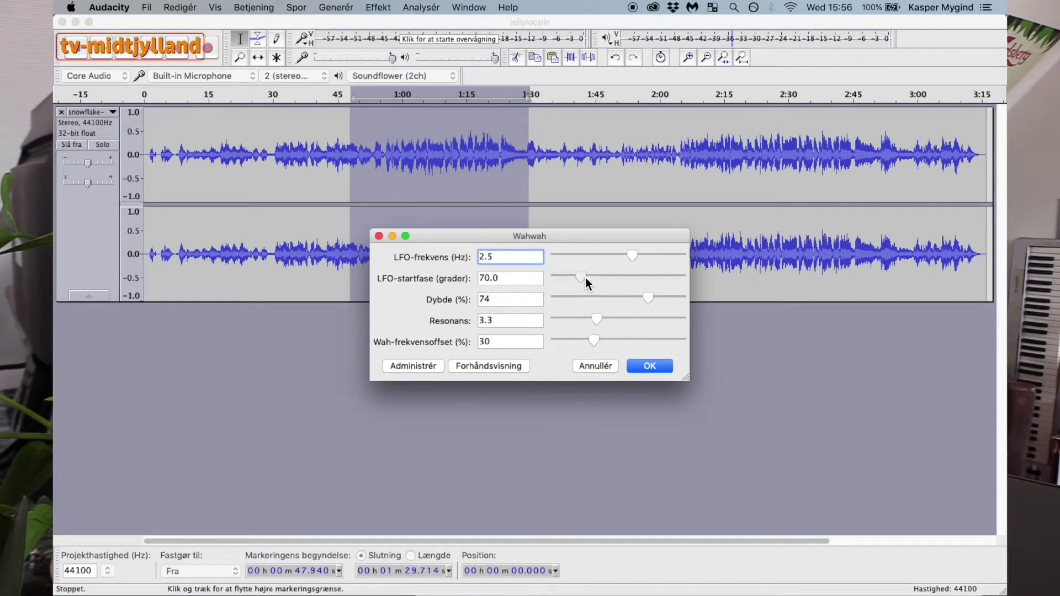
left_click(653, 368)
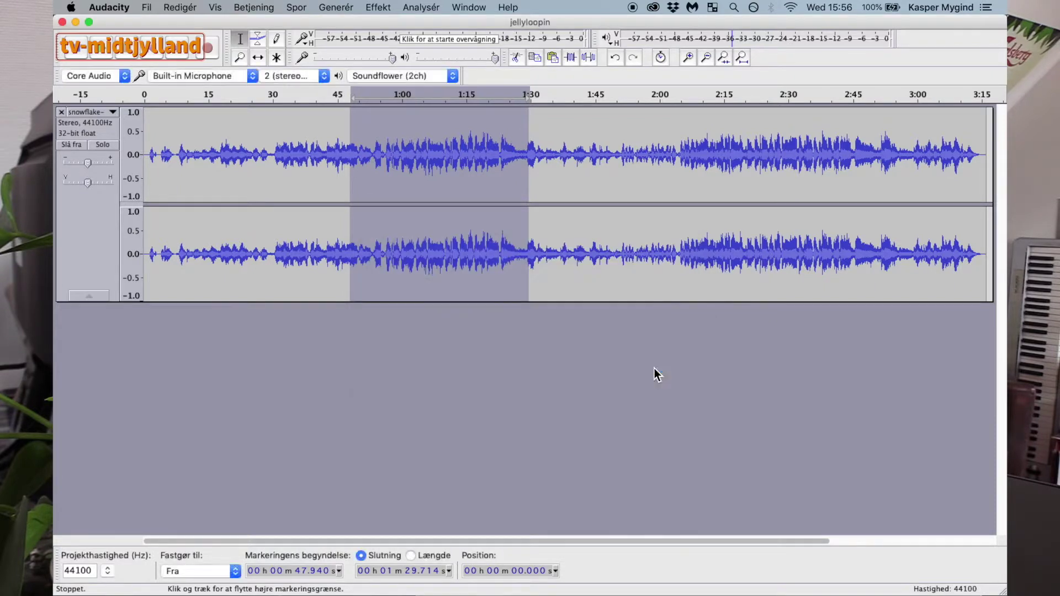
Play the Wahwah section and lower the vocal track's gain slightly during playback
key("space")
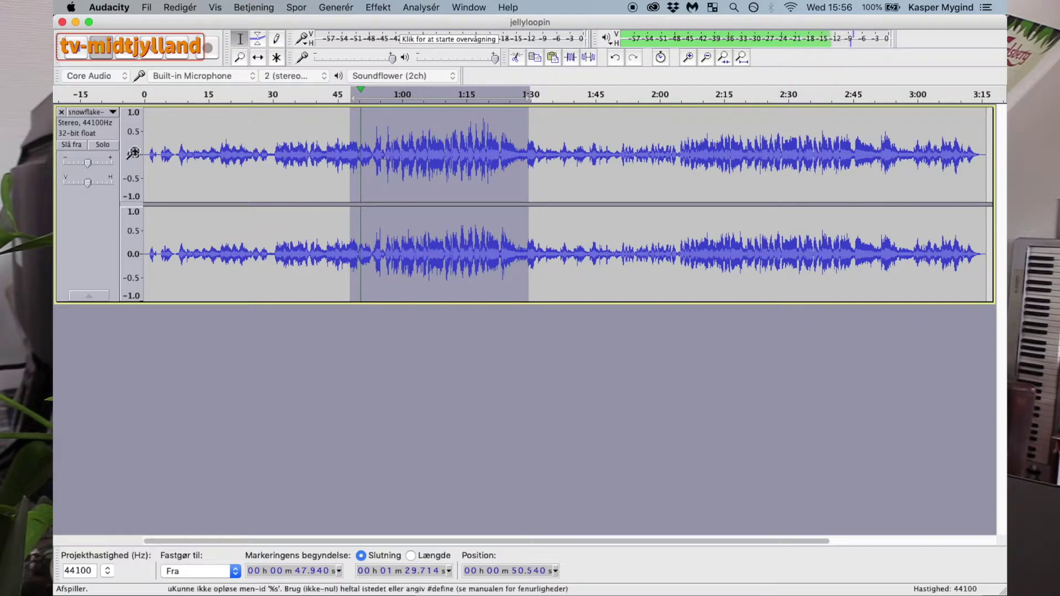
left_click_drag(87, 164, 71, 162)
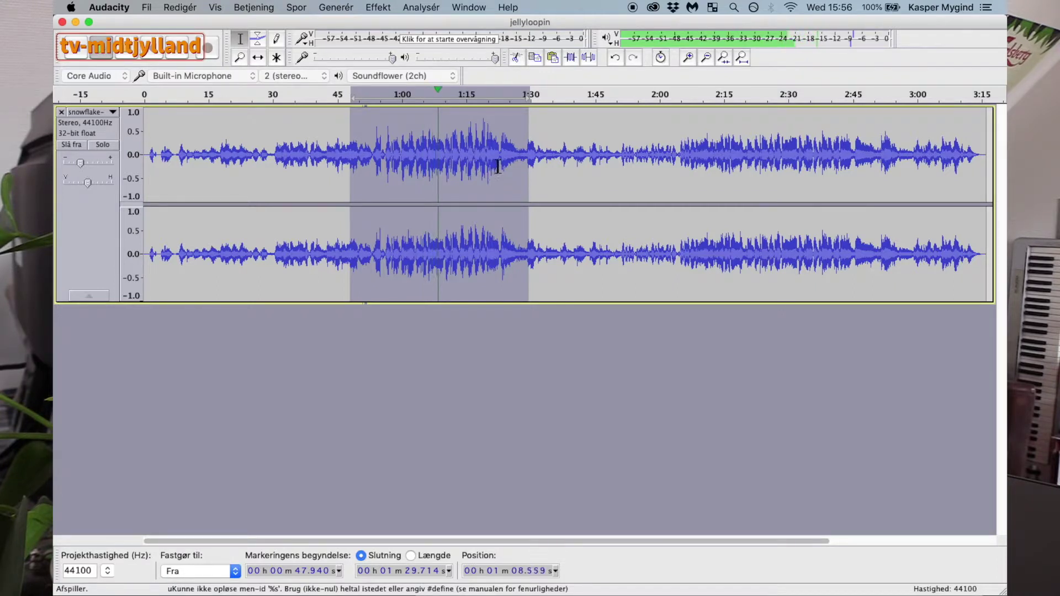
Stop the Wahwah section's playback and look through the available effects
key("space")
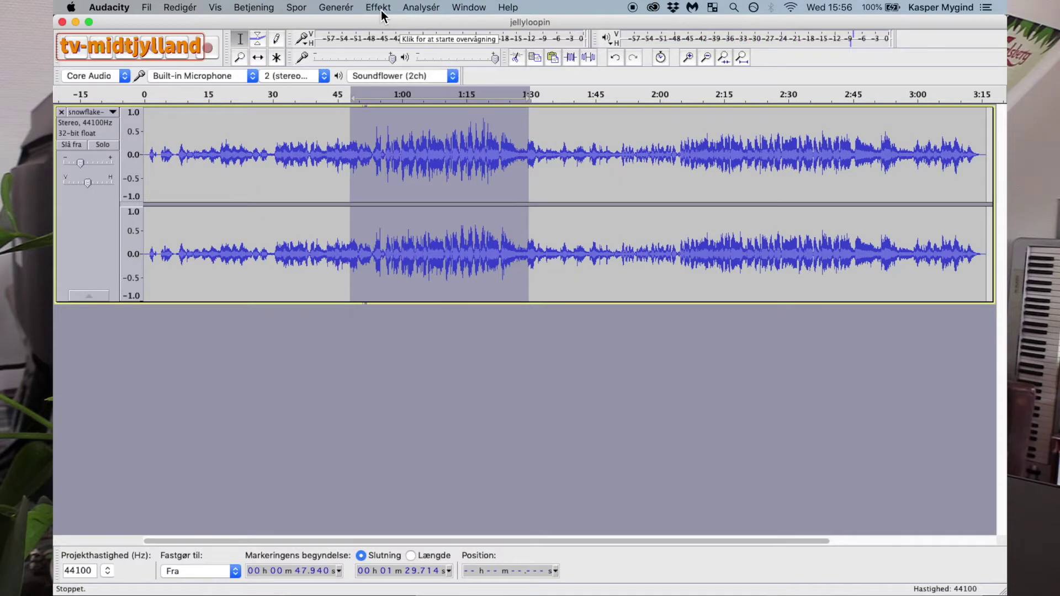
left_click(378, 8)
scroll(448, 298, "down", 1)
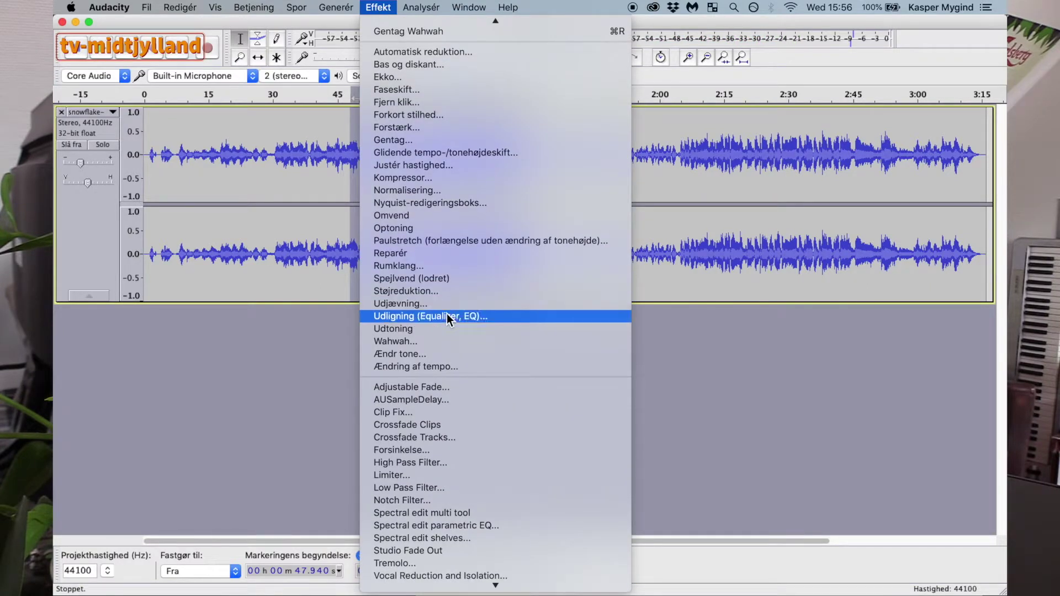
scroll(443, 340, "down", 1)
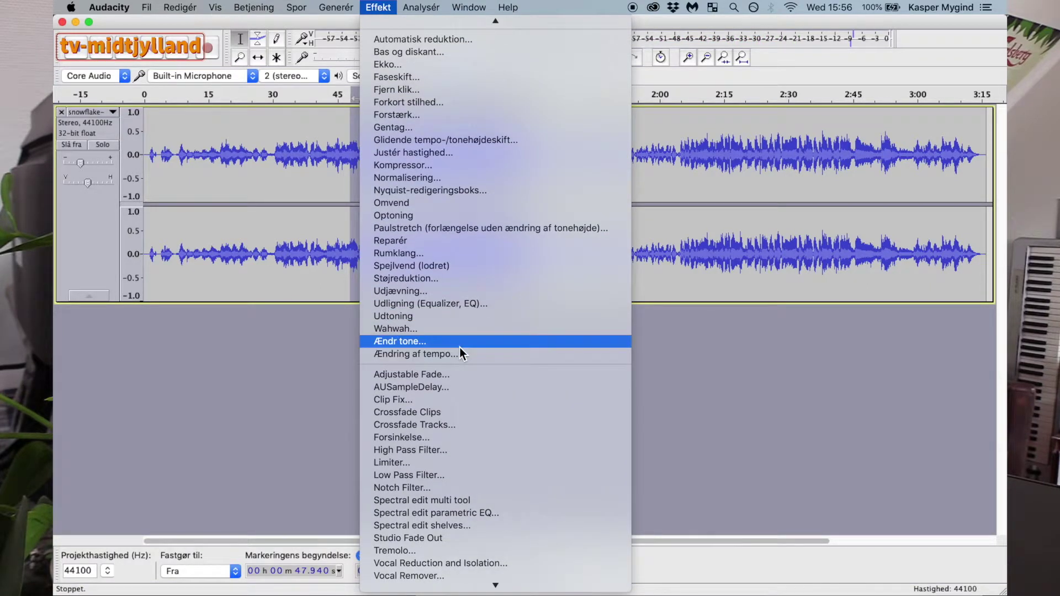
left_click(679, 201)
Select the vocal from about 2:12.6 to 2:35.8 and set the Change Pitch target to F5, 12 semitones up
left_click_drag(714, 219, 812, 220)
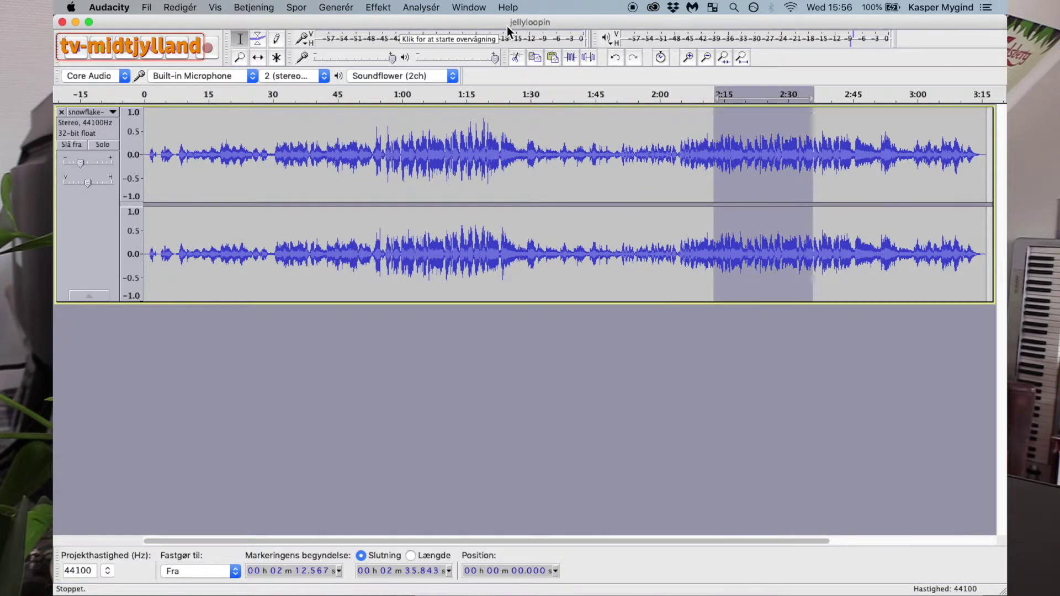
left_click(381, 7)
left_click(424, 369)
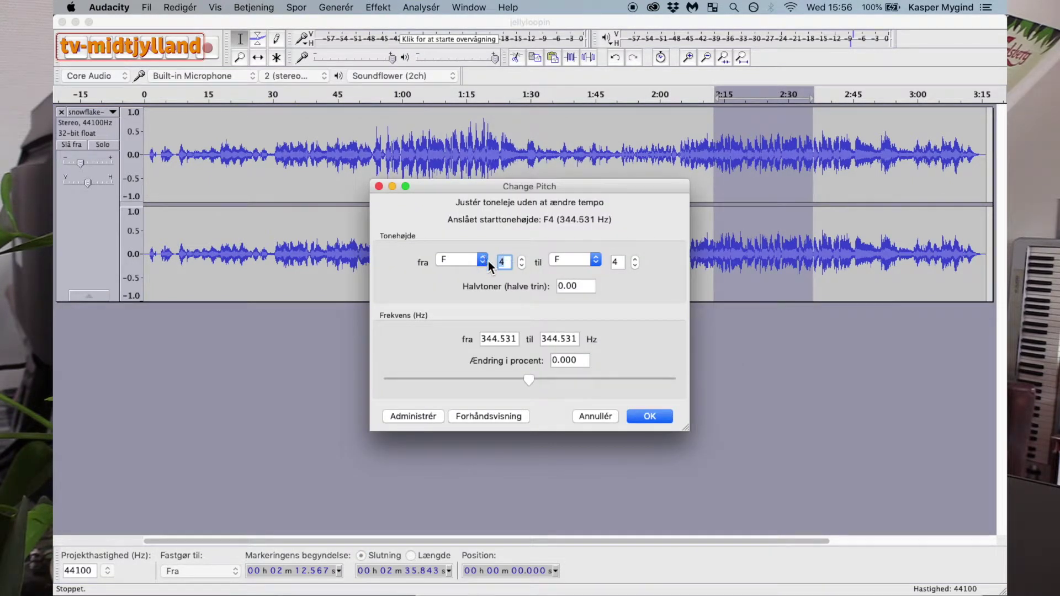
left_click(635, 260)
left_click(634, 260)
left_click(634, 260)
left_click(634, 265)
left_click(635, 266)
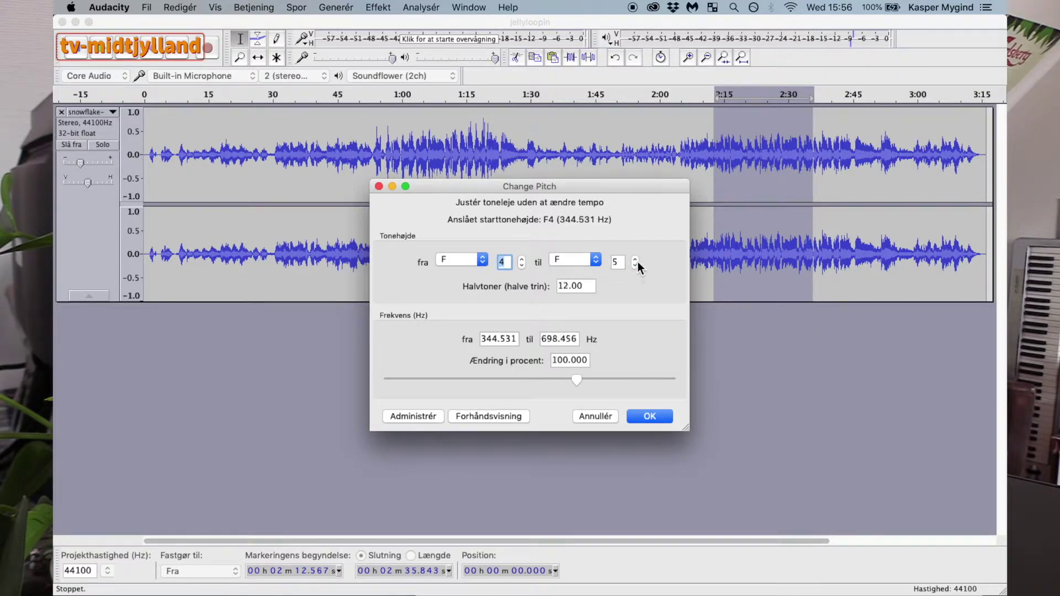
Increase the pitch shift to 37 semitones and apply it to the selected vocal section
mouse_move(579, 372)
left_mouse_down()
mouse_move(646, 378)
mouse_move(585, 376)
left_mouse_up()
left_click(634, 259)
left_click(634, 259)
left_click(635, 266)
left_click(635, 266)
left_click(635, 258)
left_click(635, 259)
left_click(644, 415)
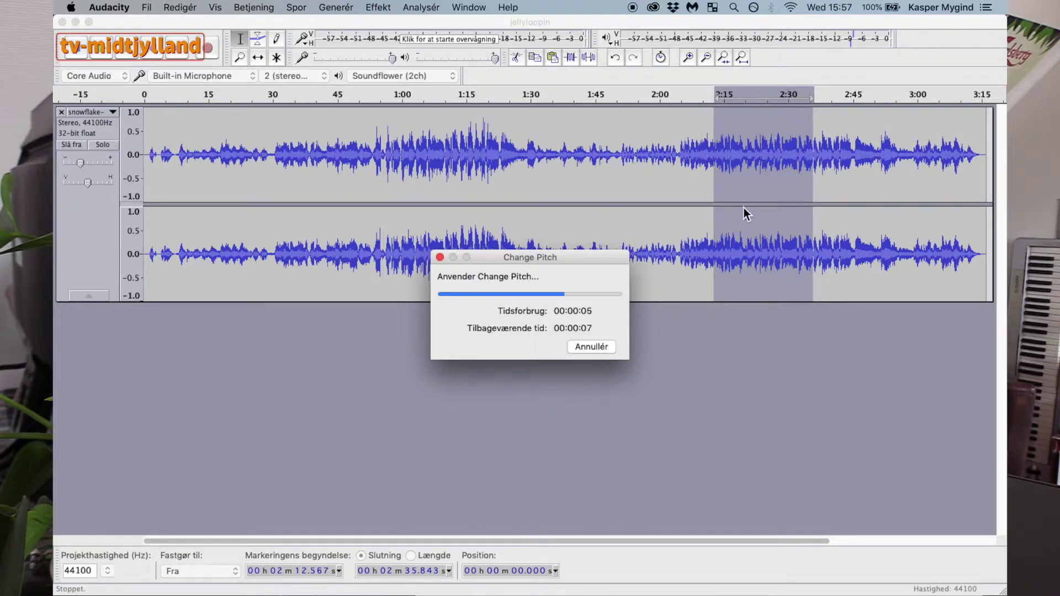
Play the pitch-shifted vocal from about 2:09.6, reselect the section, and play again briefly from about 2:18
left_click(700, 162)
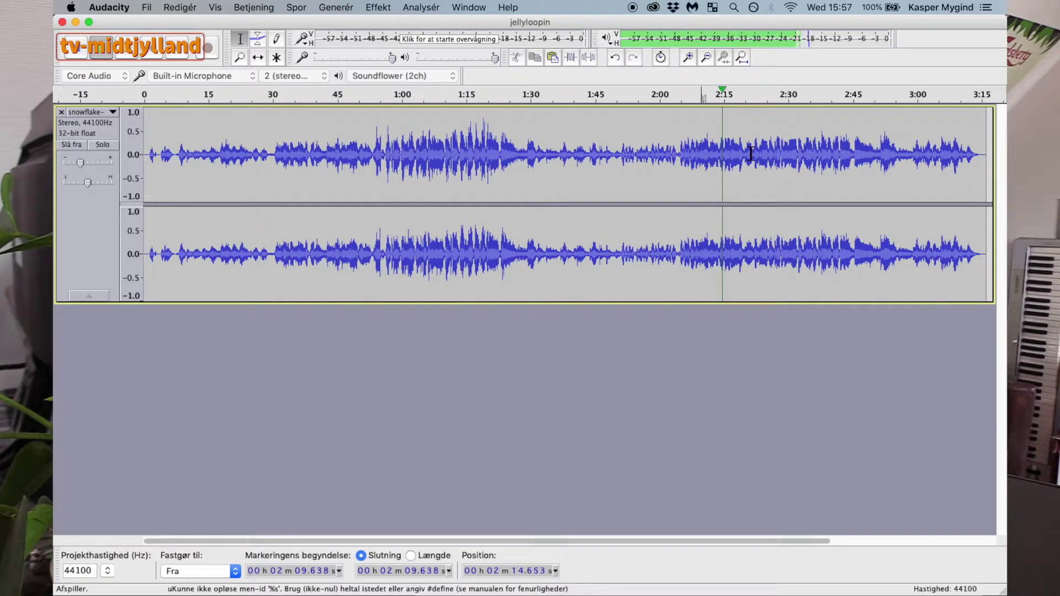
key("space")
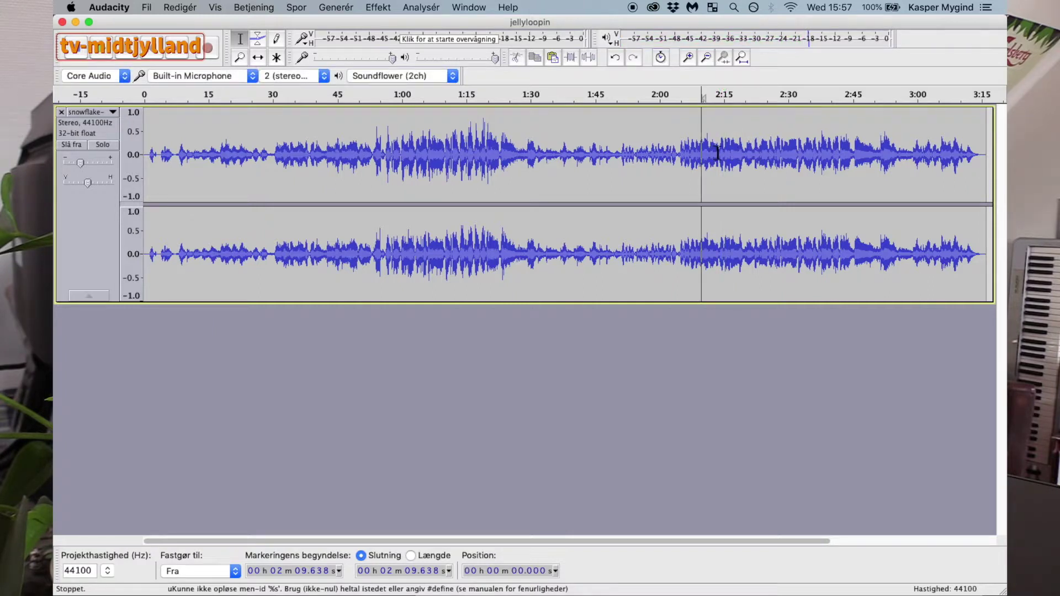
left_click_drag(714, 171, 812, 166)
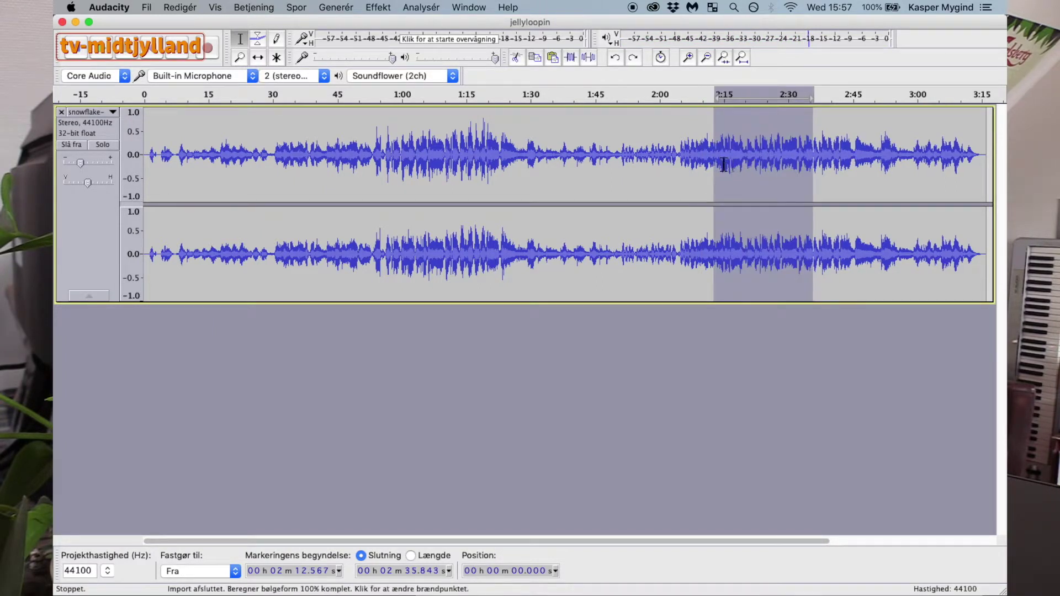
left_click(738, 165)
key("space")
key("space")
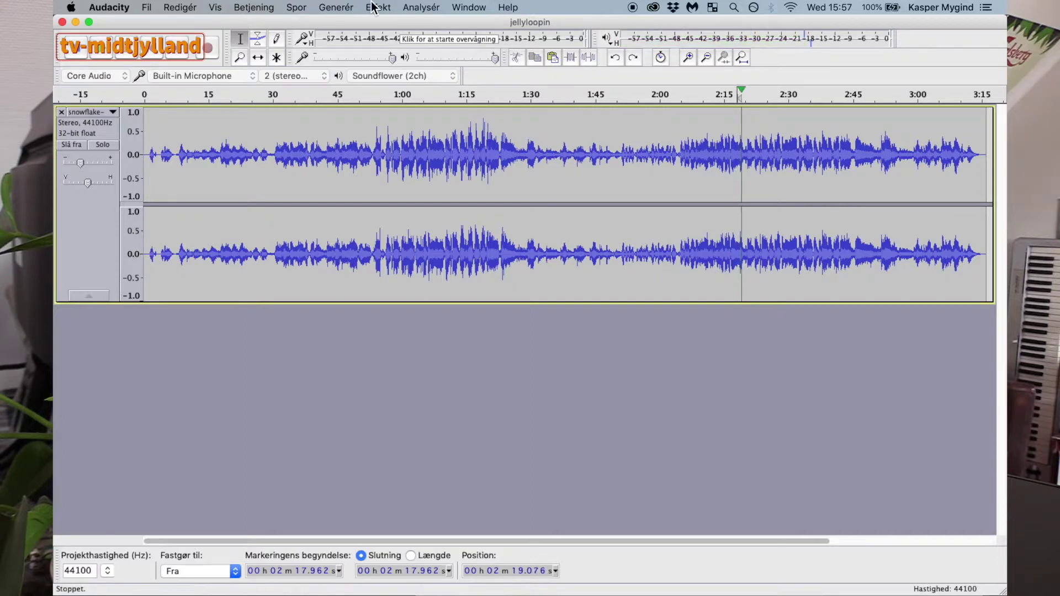
Apply Change Pitch to the whole vocal track with a pitch change of 22.618 percent
left_click(374, 7)
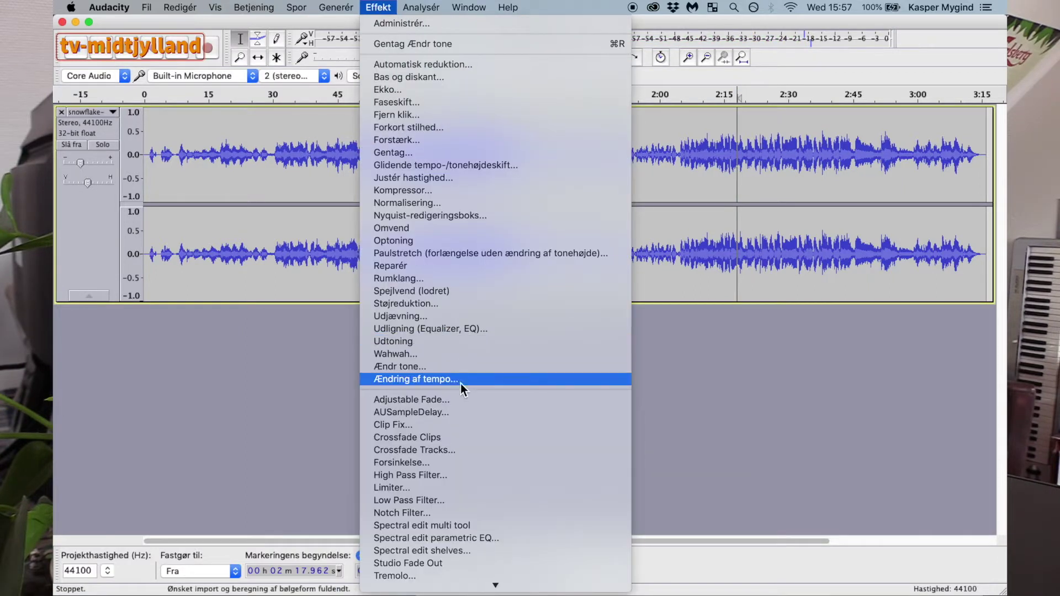
left_click(452, 368)
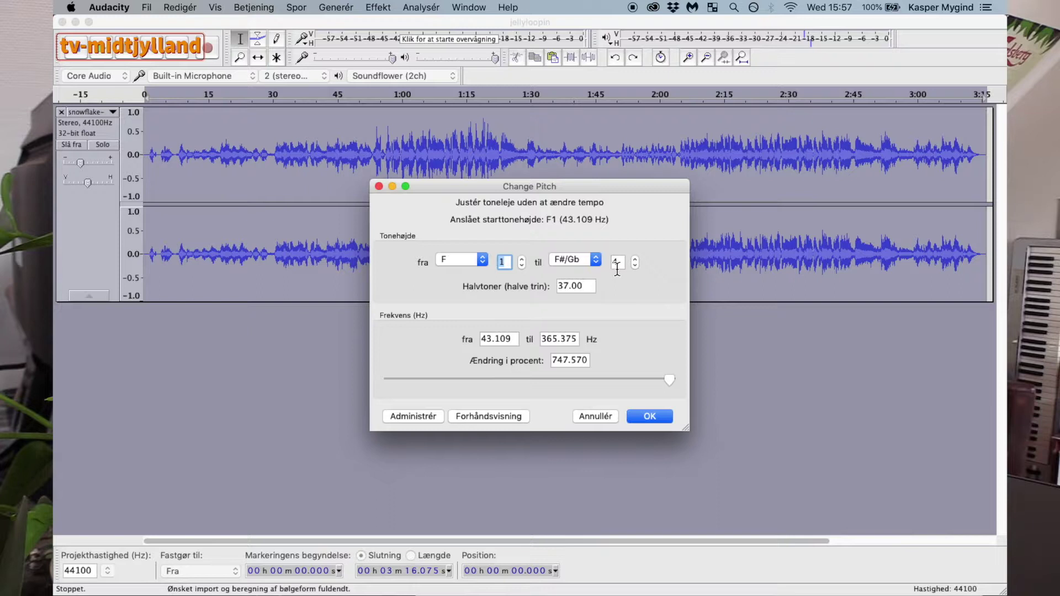
left_click(634, 266)
left_click(636, 266)
left_click_drag(581, 380, 545, 380)
left_click(640, 415)
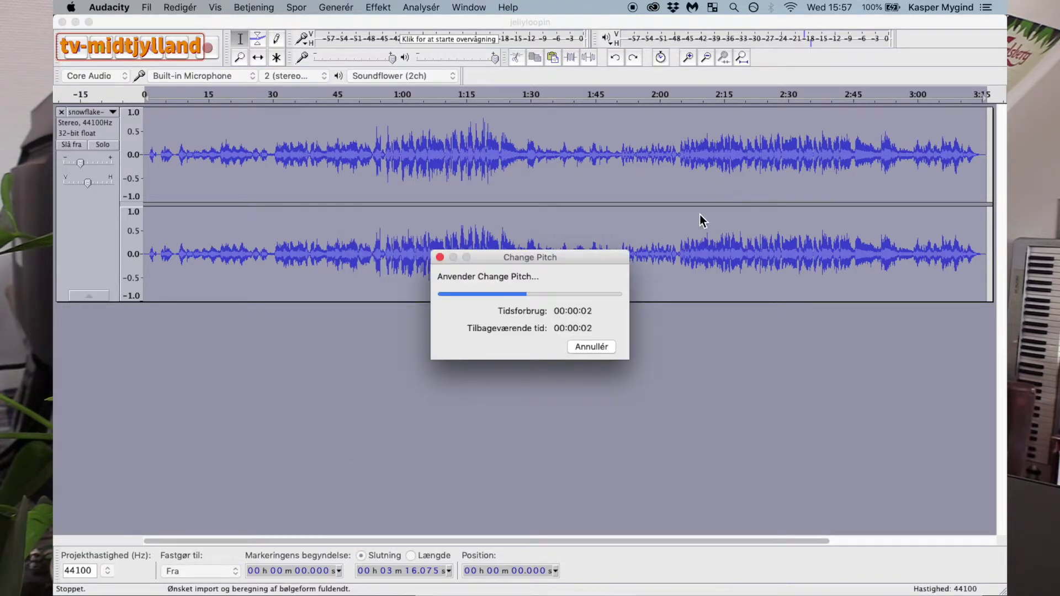
Apply Change Pitch with 22.618 percent, from E4 to G#/Ab4, to the vocal from about 2:09.8 to 2:20.0
left_click_drag(702, 166, 745, 166)
left_click(378, 7)
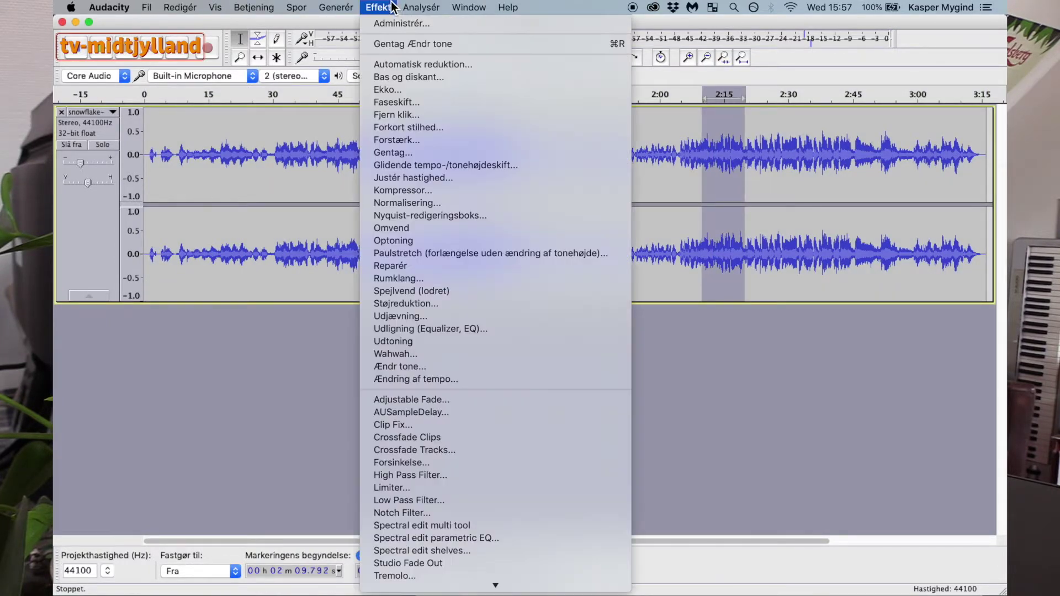
left_click(468, 368)
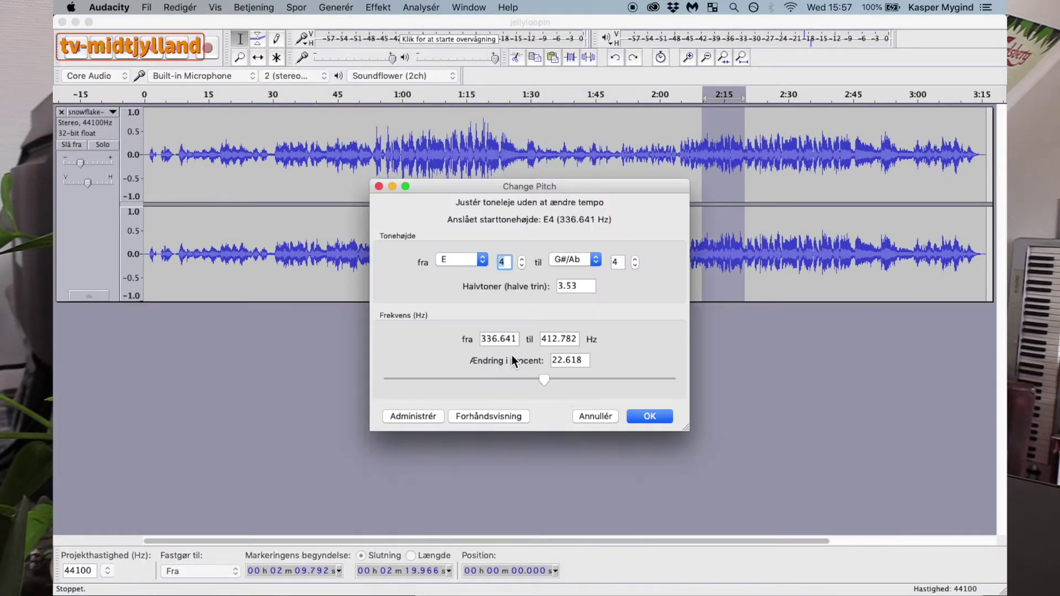
left_click(649, 416)
Listen to the newly pitch-shifted vocal section from about 2:05.3 and stop playback
left_click(699, 190)
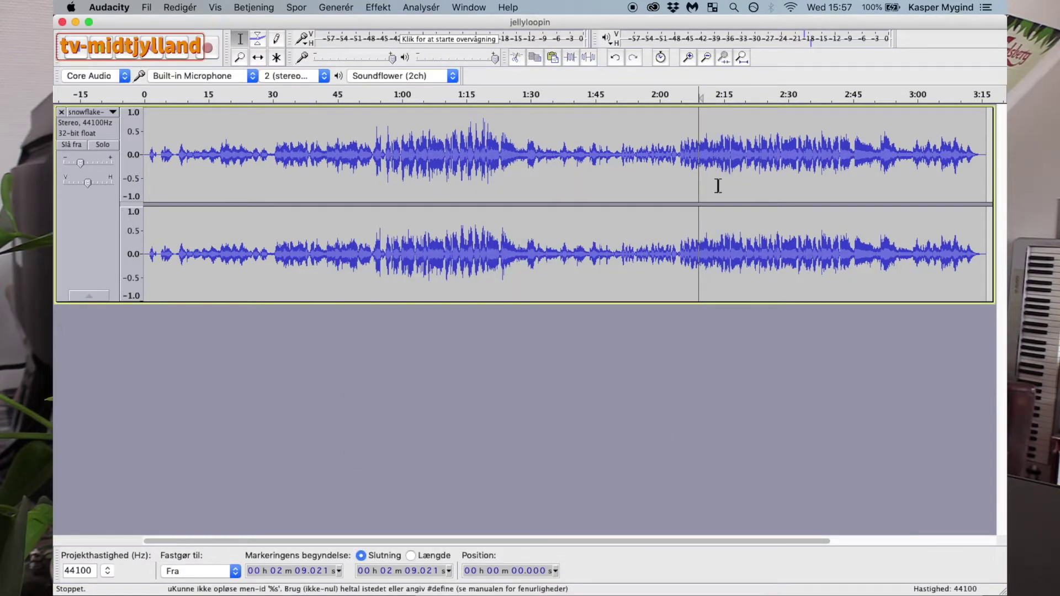
key("space")
left_click(683, 189)
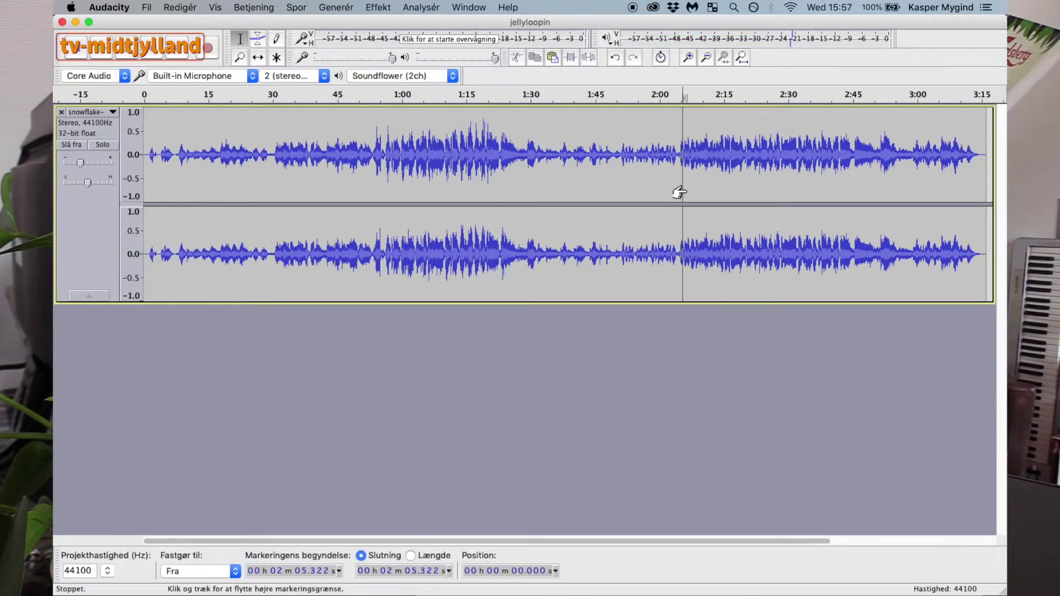
key("space")
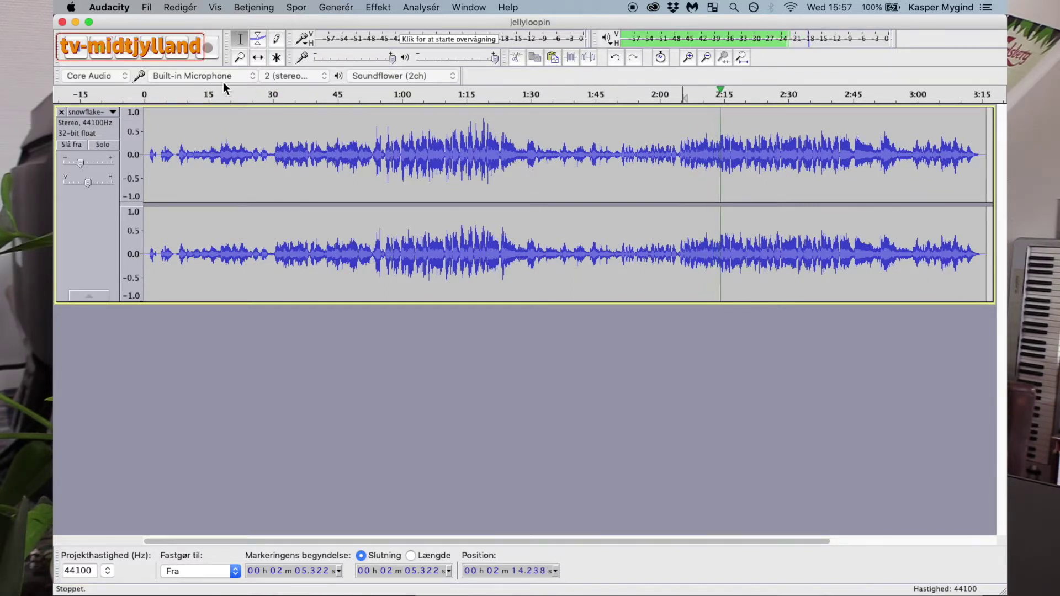
key("space")
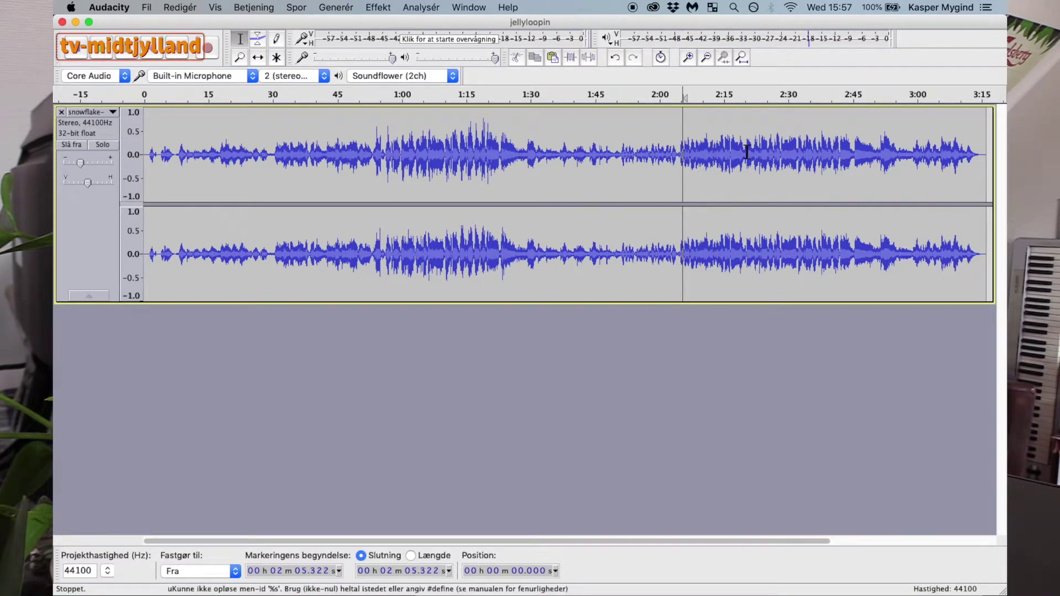
Select the vocal from about 35.3 s to 1:25.1 and open the Vocoder effect
left_click(373, 7)
left_click(374, 8)
left_click_drag(294, 176, 269, 175)
left_click(412, 190, "shift")
left_click_drag(509, 185, 299, 193)
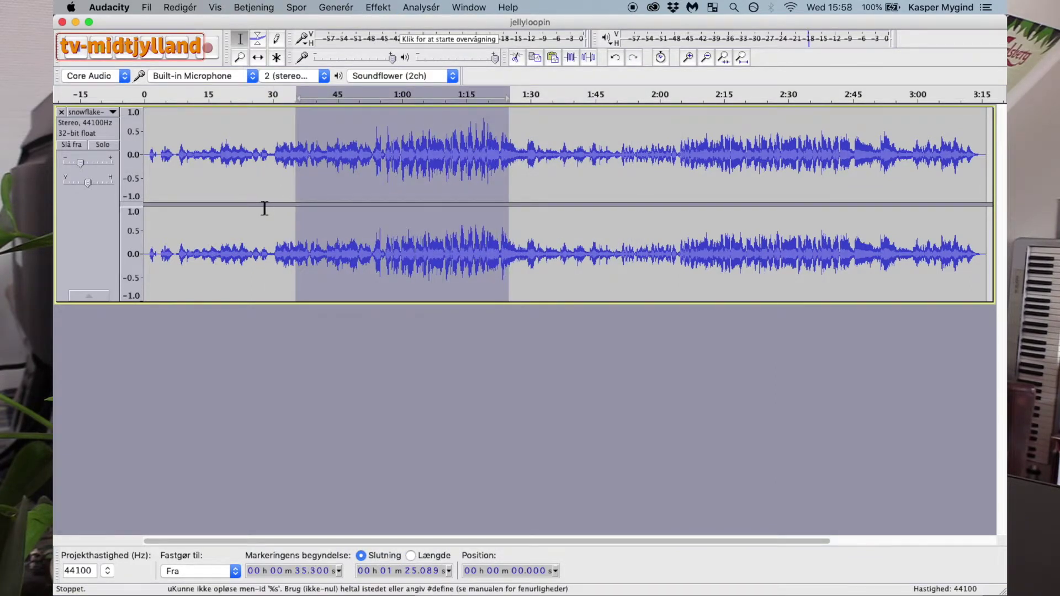
left_click(339, 8)
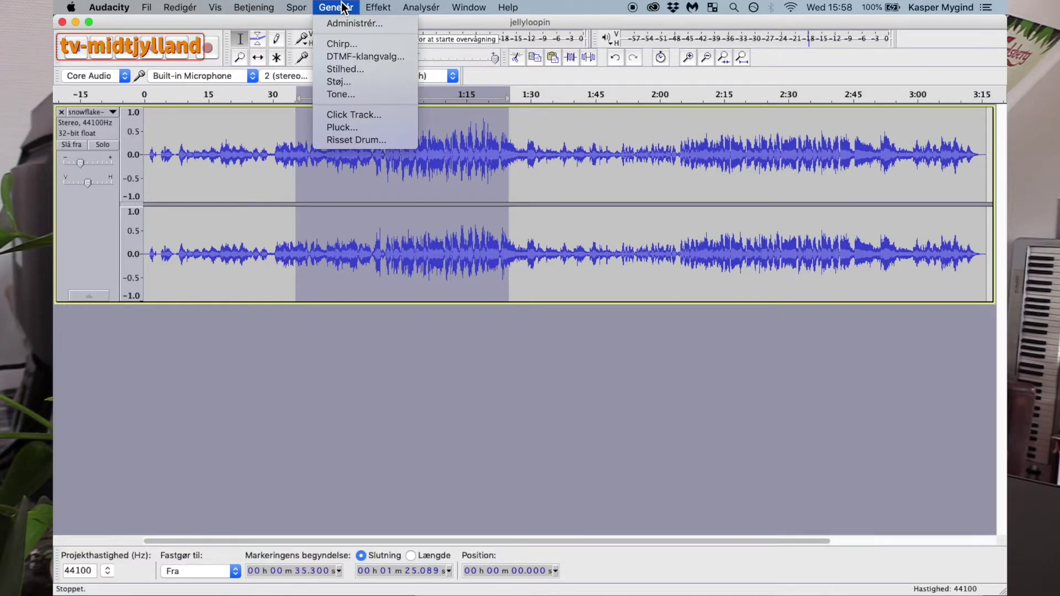
left_click(340, 8)
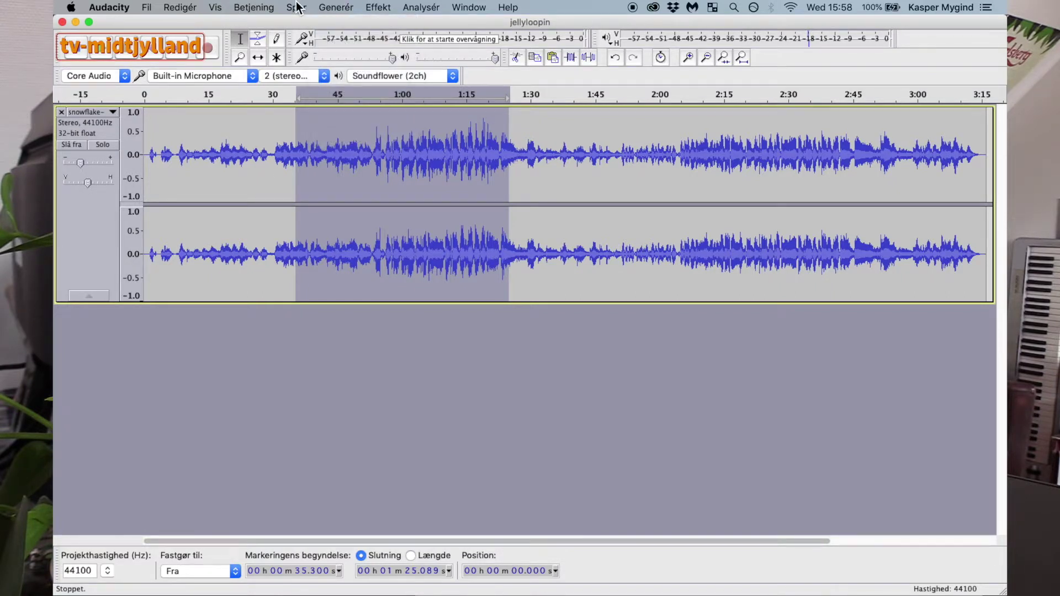
left_click(333, 7)
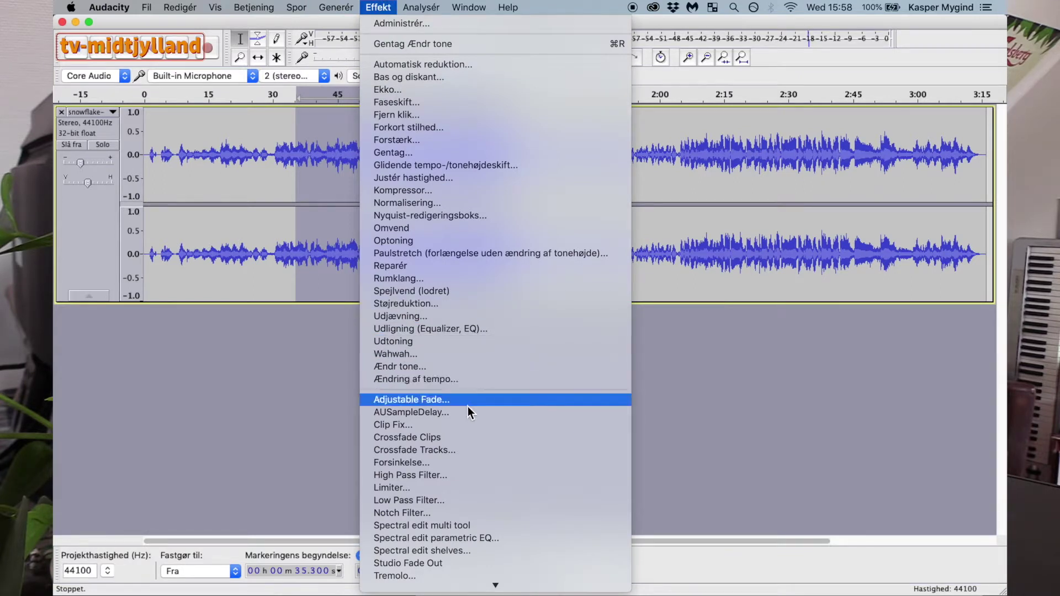
scroll(466, 407, "down", 2)
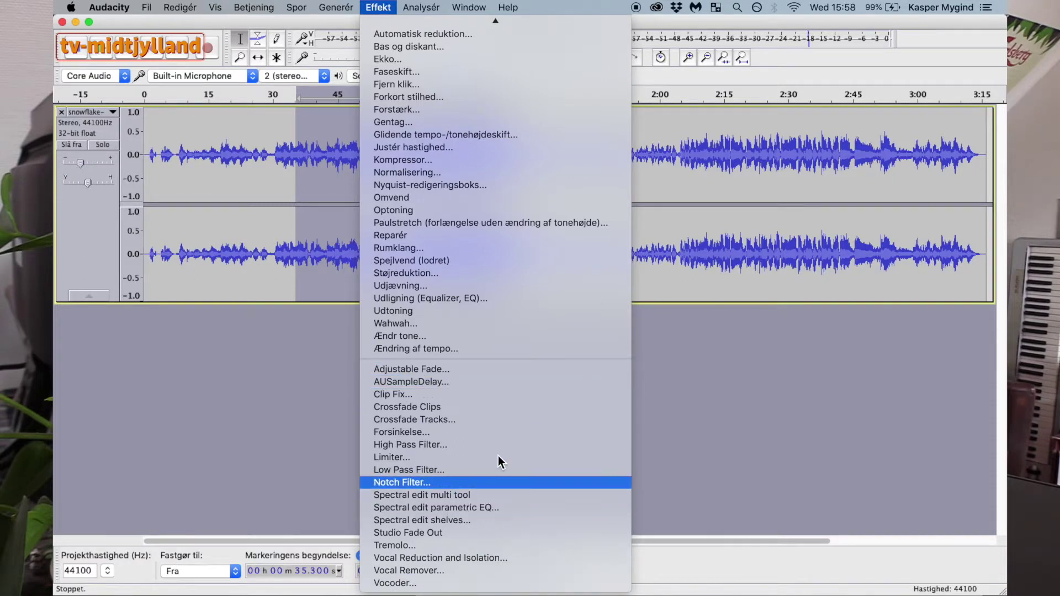
left_click(456, 584)
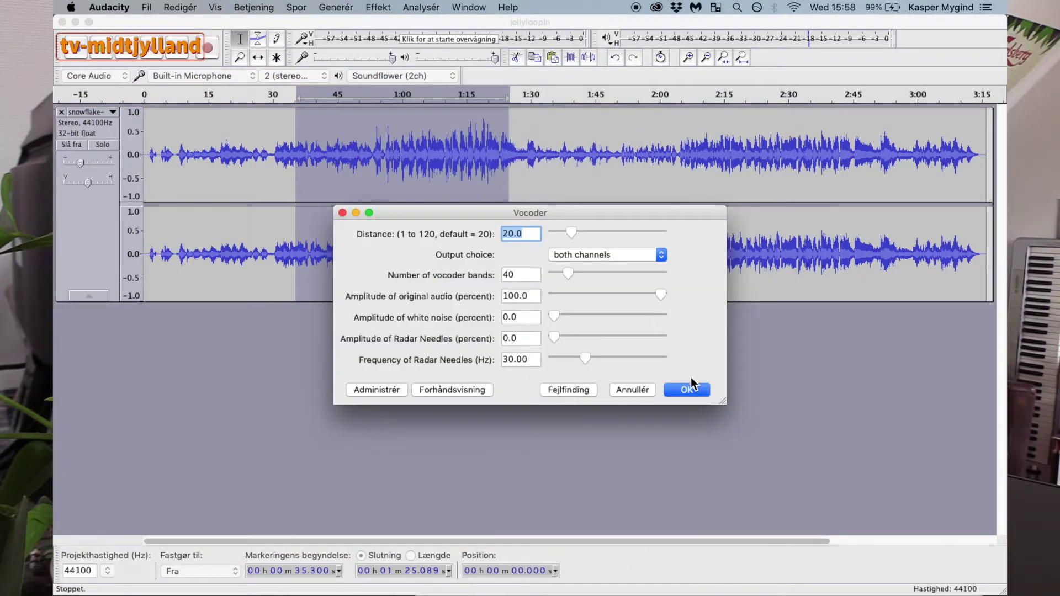
Apply the Vocoder with distance 47, 86 bands, white noise 41%, Radar Needles amplitude 17% and Radar Needles frequency 32.6 Hz
left_click_drag(589, 211, 562, 202)
left_click(392, 5)
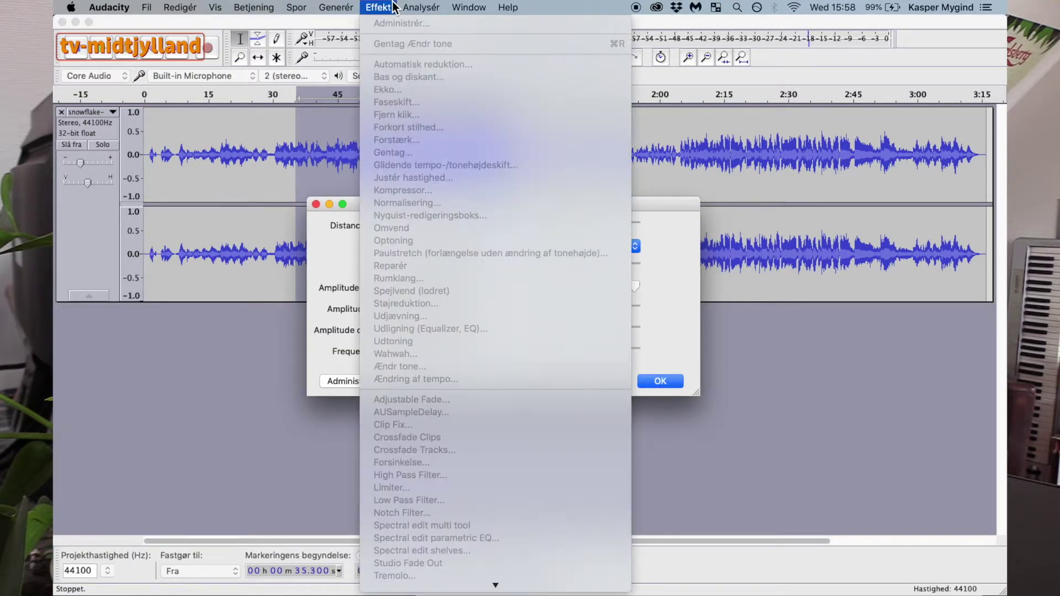
left_click(394, 7)
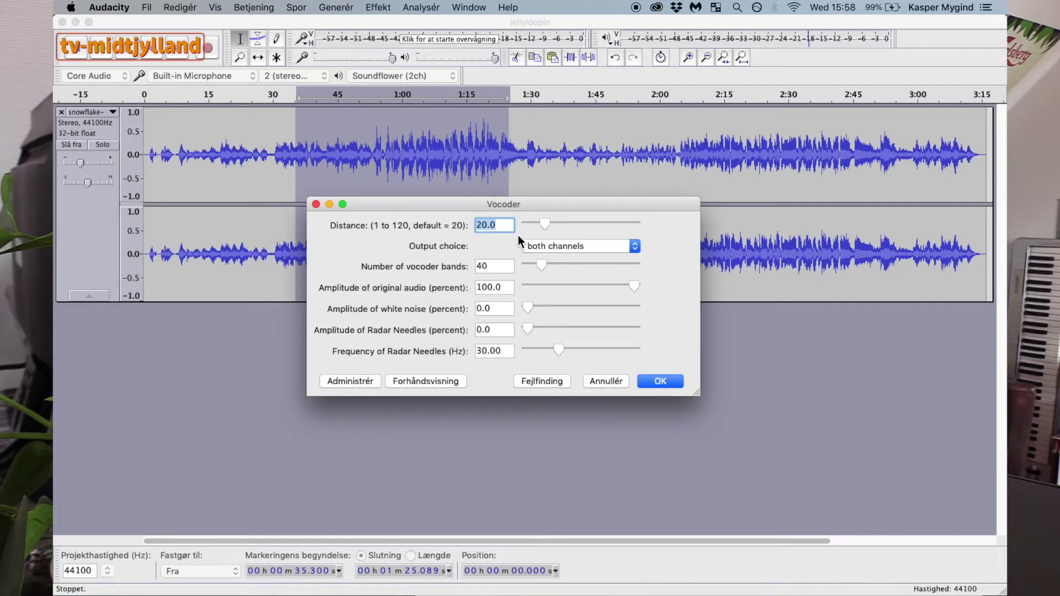
left_click_drag(484, 204, 460, 186)
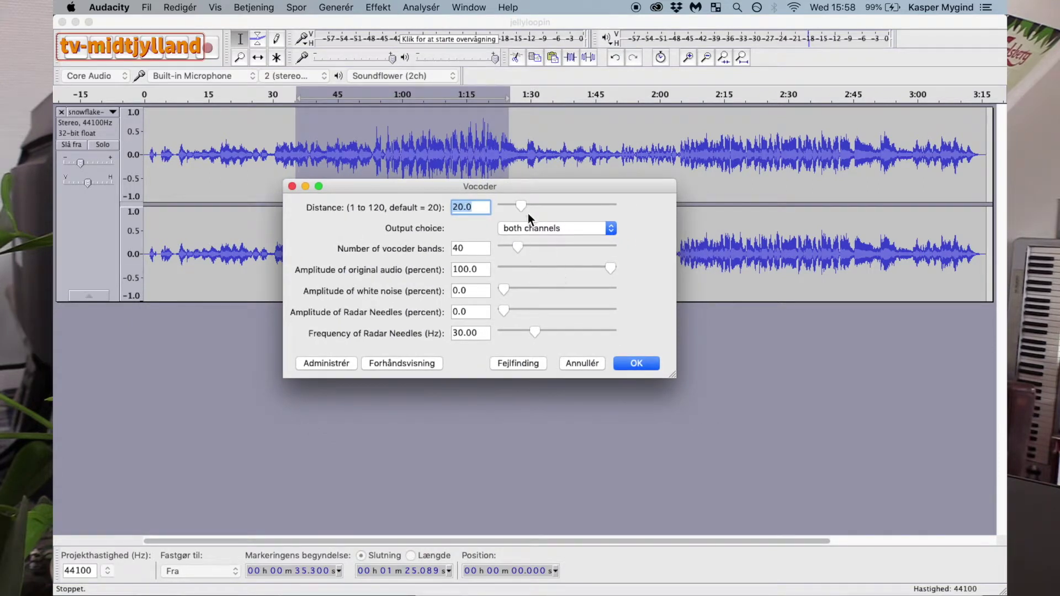
left_click_drag(519, 246, 538, 246)
left_click_drag(507, 288, 550, 318)
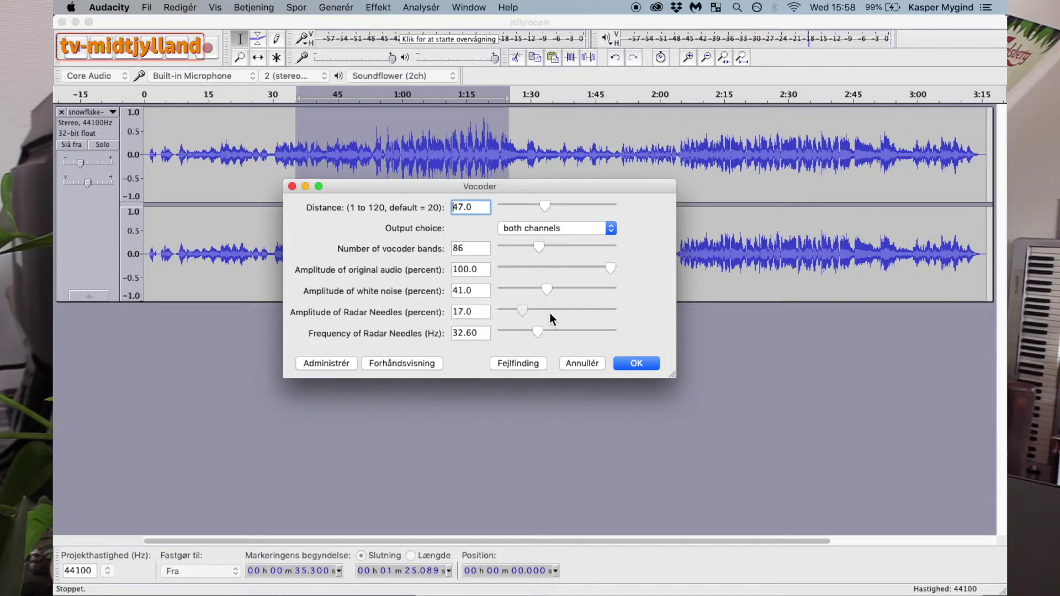
left_click(628, 362)
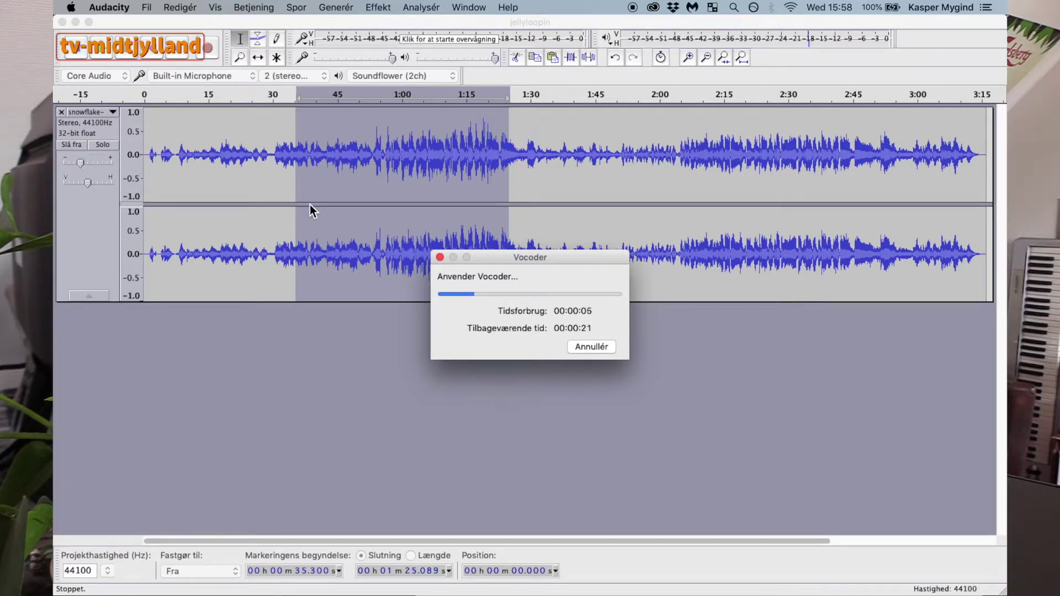
left_click(421, 7)
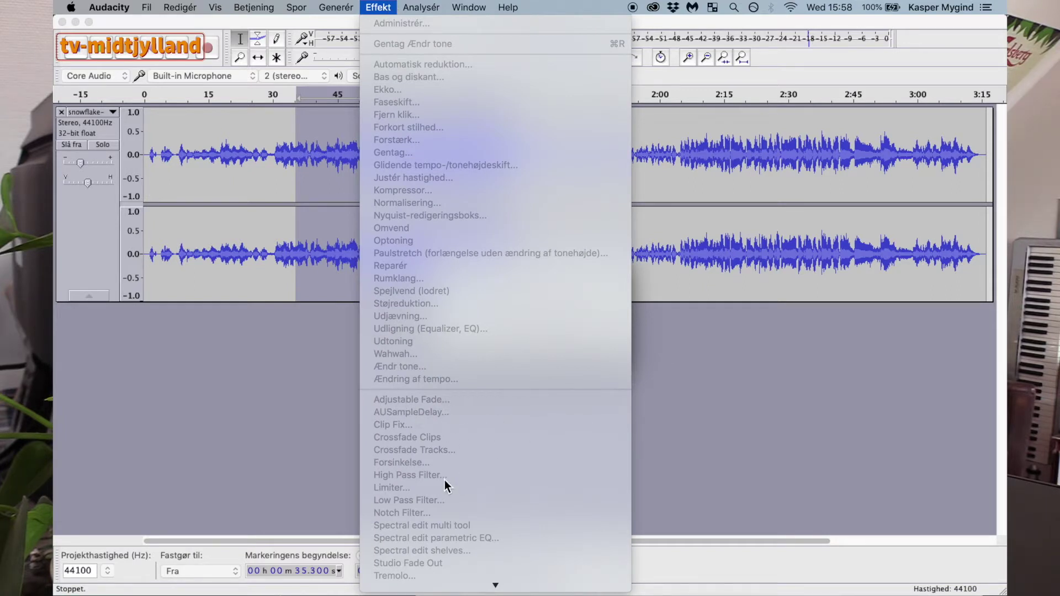
mouse_move(507, 592)
left_click(398, 8)
left_click(517, 269)
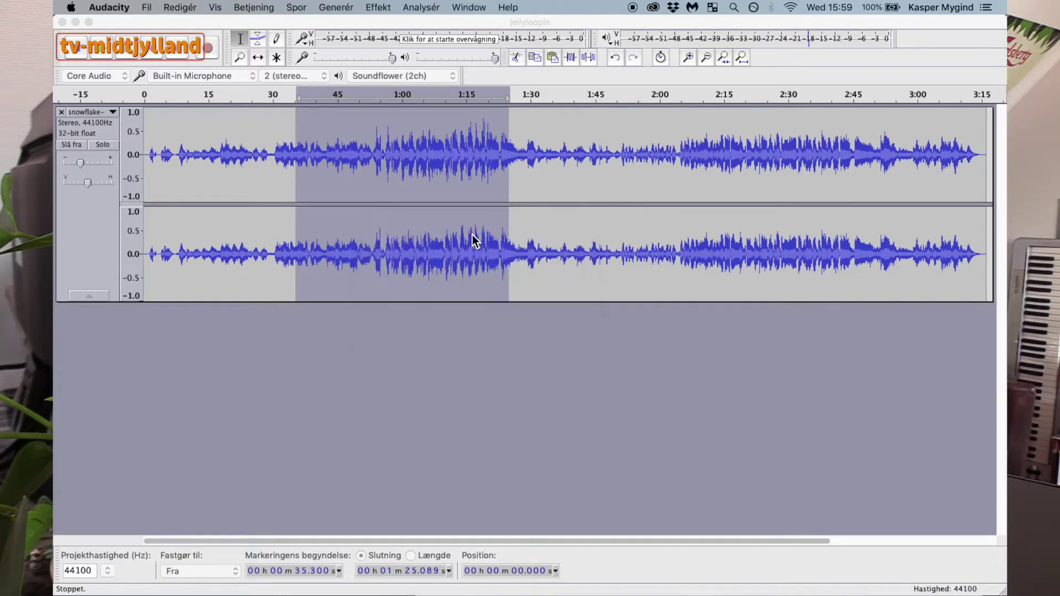
Listen to the vocoded vocal from about 37.3 s and 47.6 s, then stop and select about 1:11.8 to 1:19.4
left_click(306, 232)
key("space")
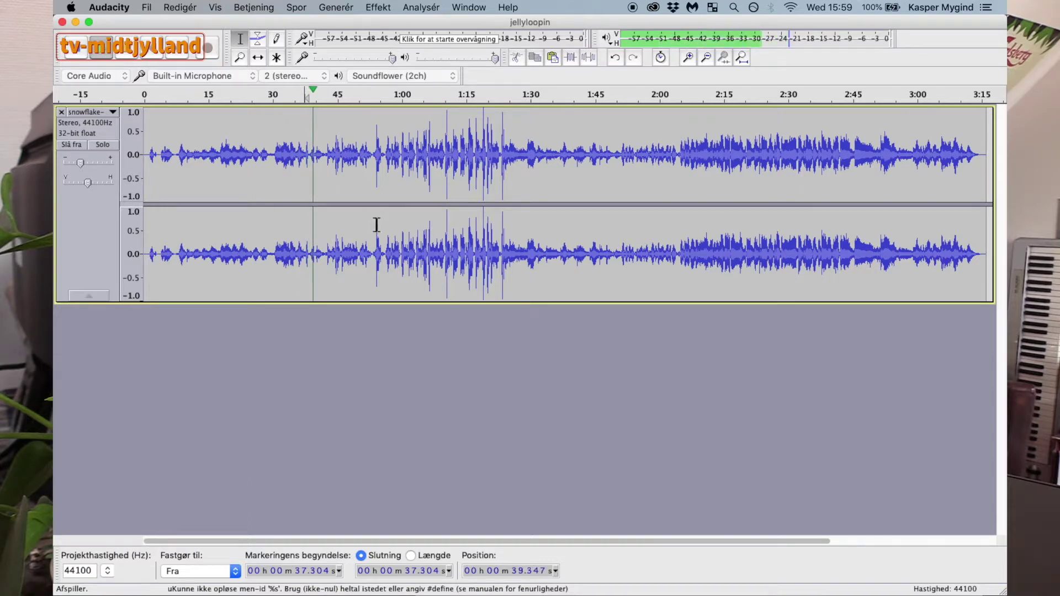
left_click(347, 249)
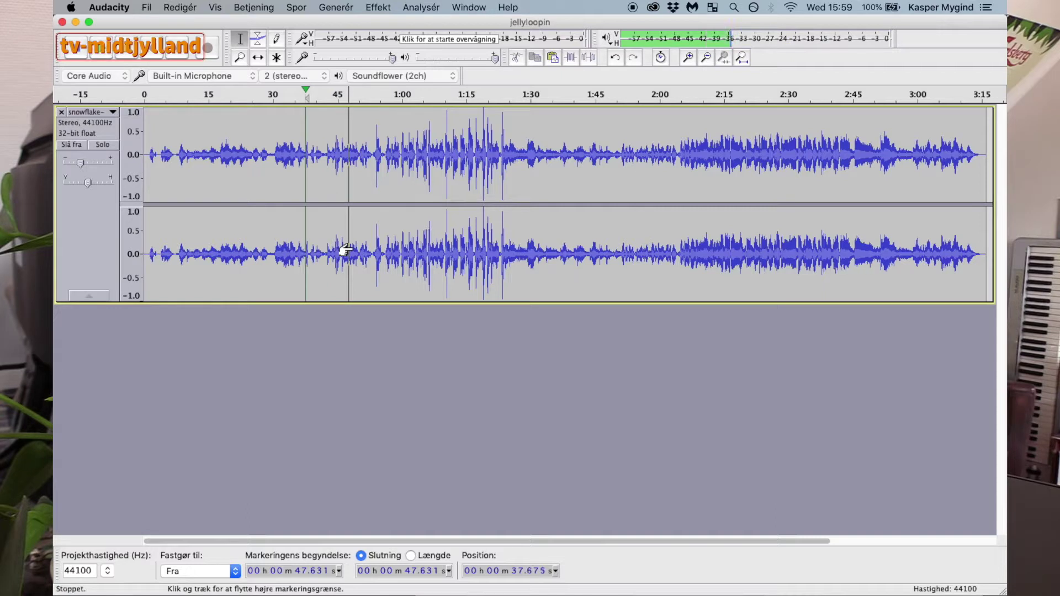
key("space")
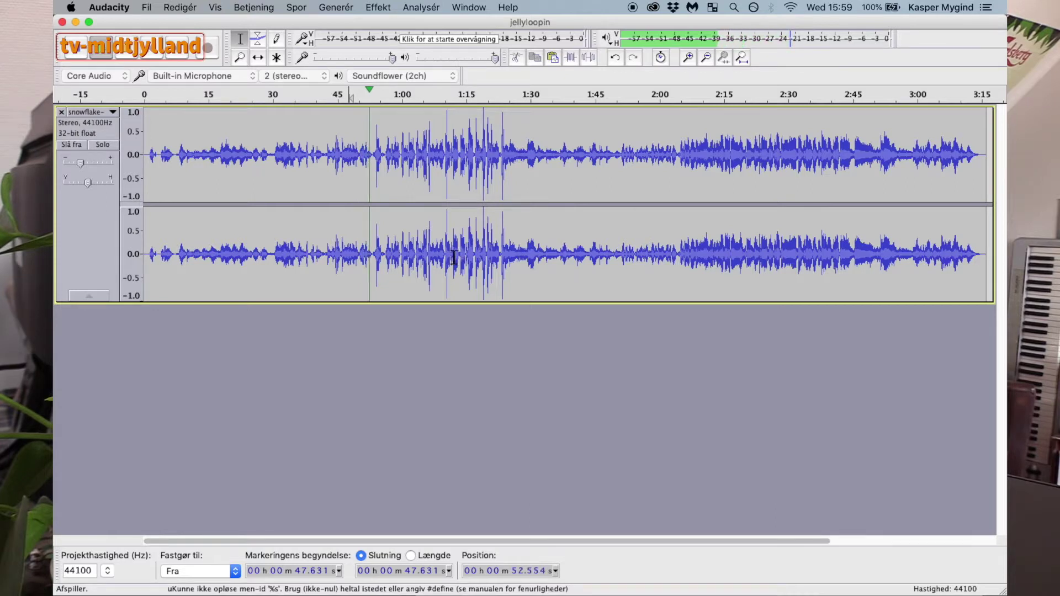
left_click_drag(452, 258, 484, 258)
key("space")
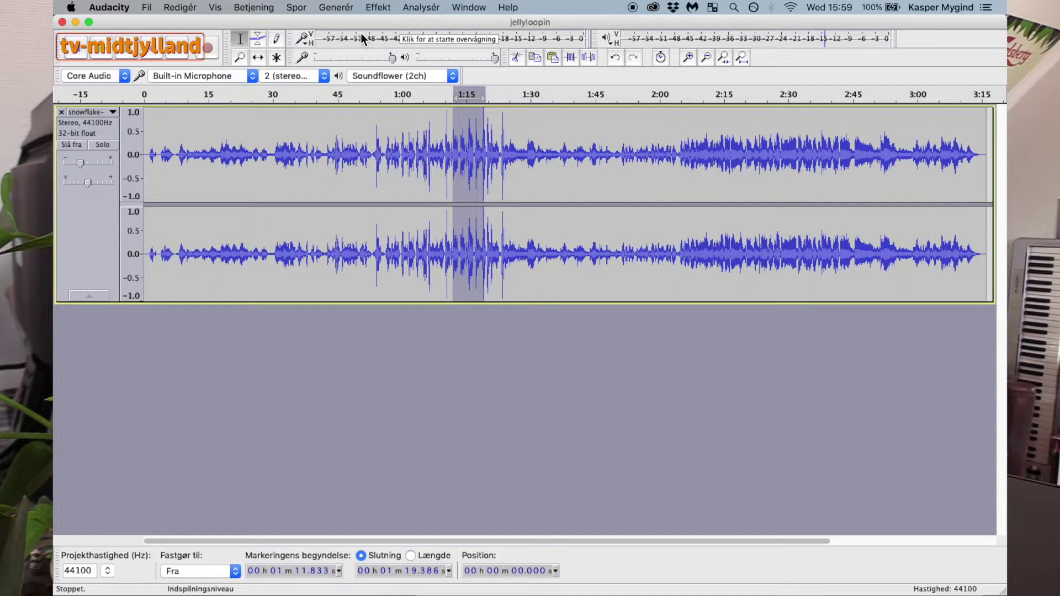
Examine the available effects, analysis tools, editing commands and playback commands
left_click(377, 8)
scroll(372, 56, "down", 2)
mouse_move(508, 8)
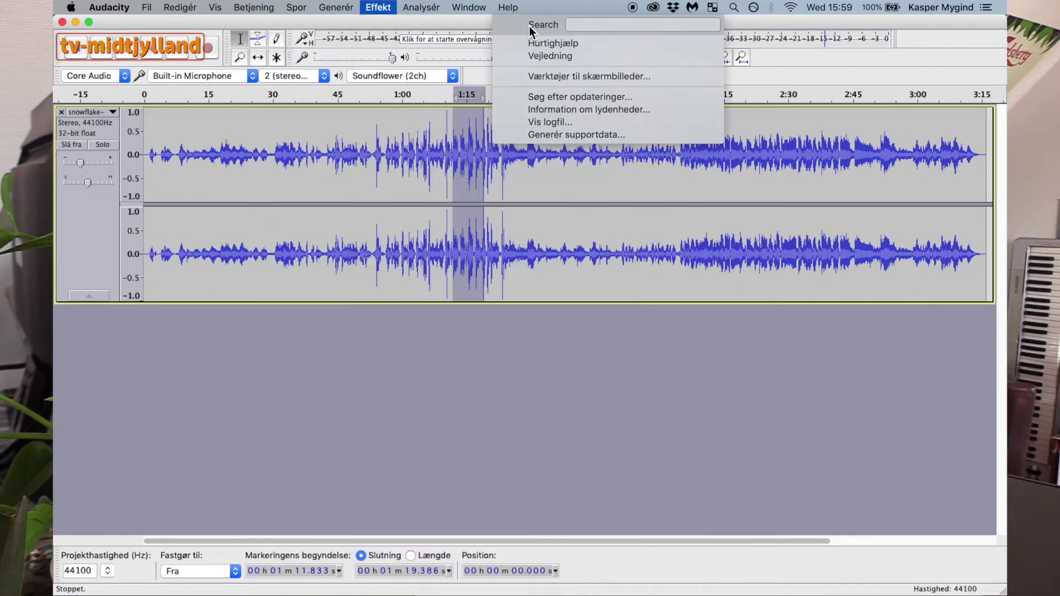
mouse_move(383, 7)
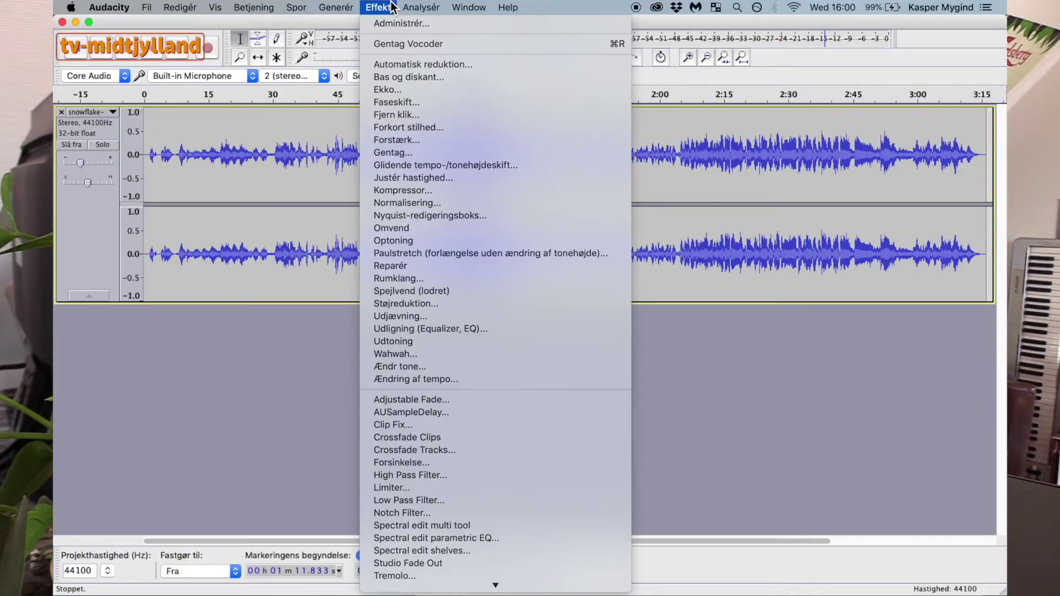
mouse_move(420, 7)
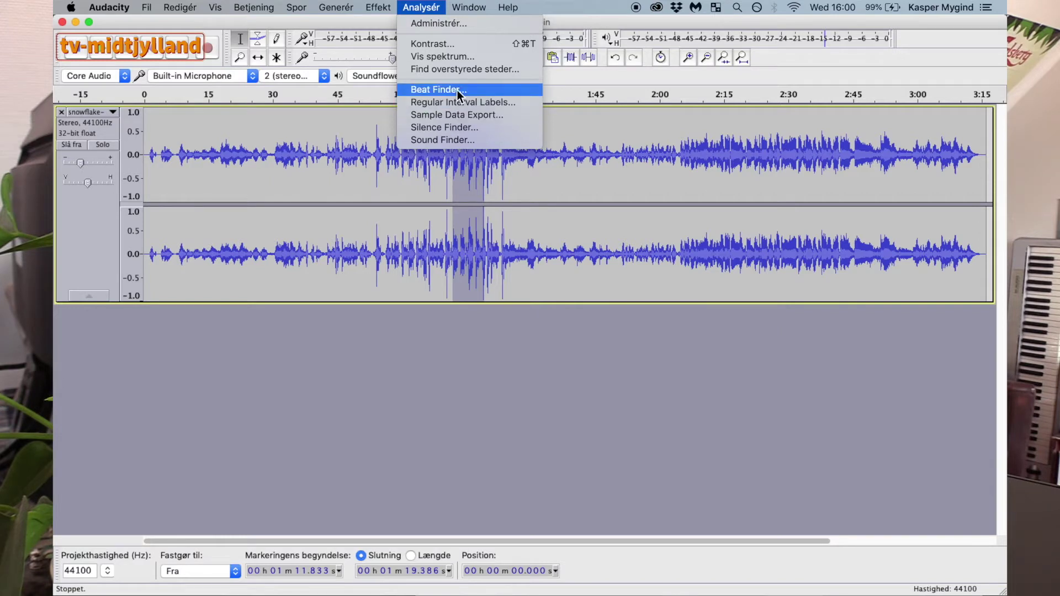
mouse_move(474, 7)
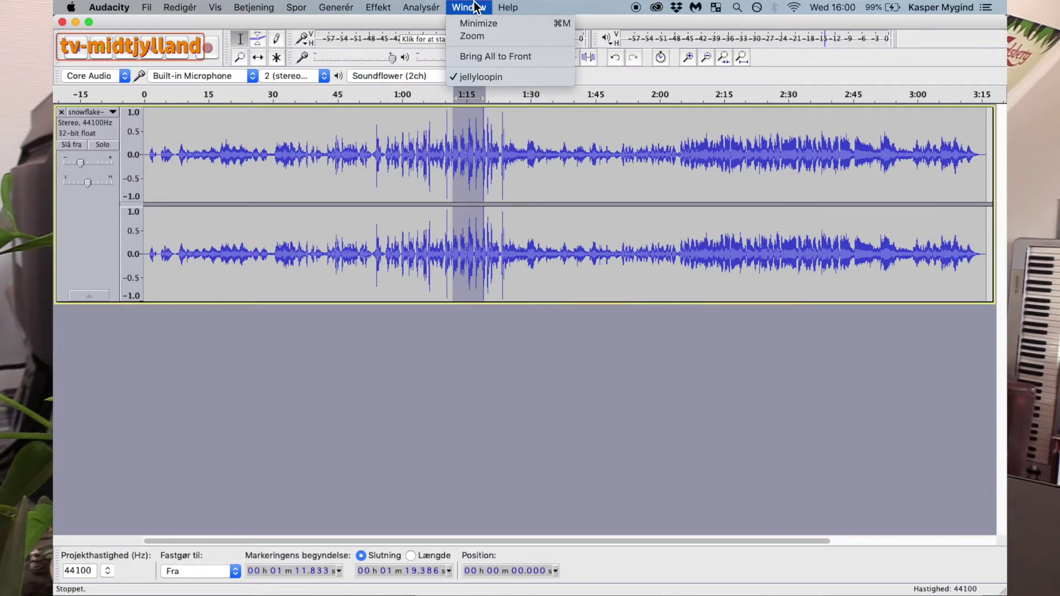
left_click(433, 6)
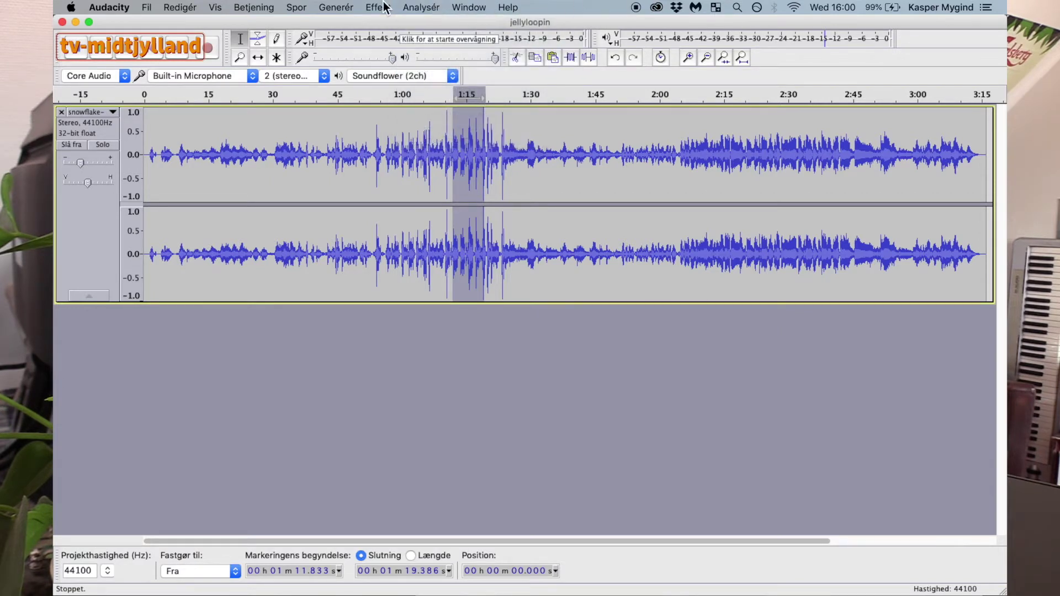
left_click(468, 7)
mouse_move(184, 7)
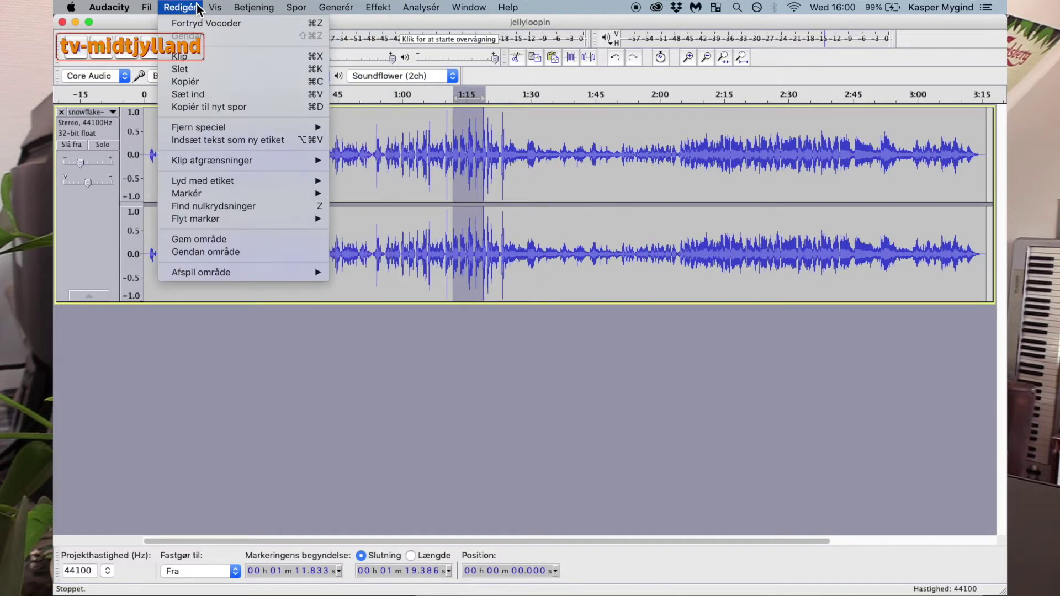
left_click(197, 8)
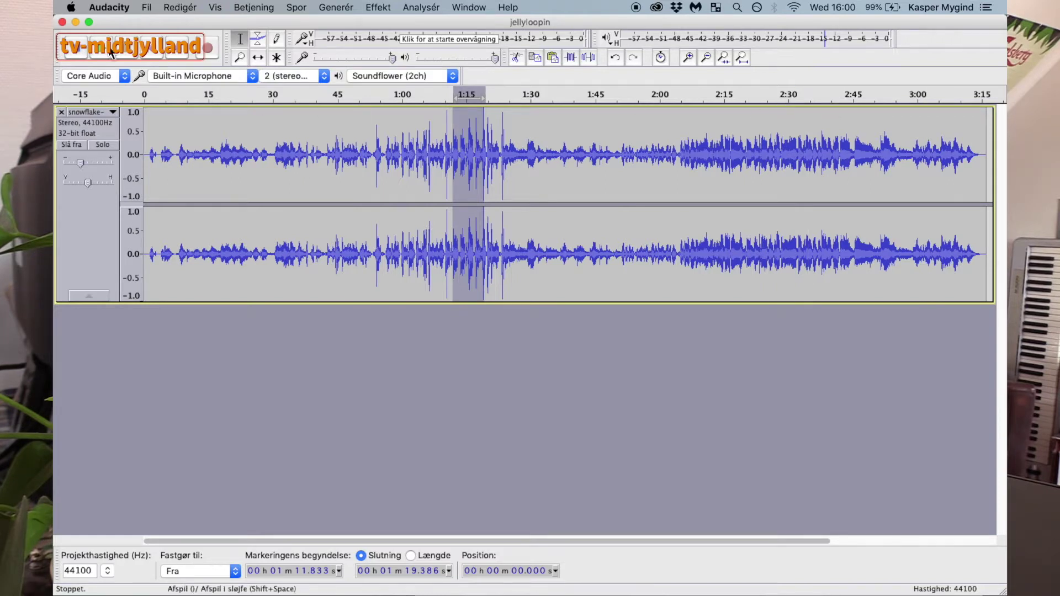
left_click(270, 8)
left_click(270, 7)
left_click(269, 8)
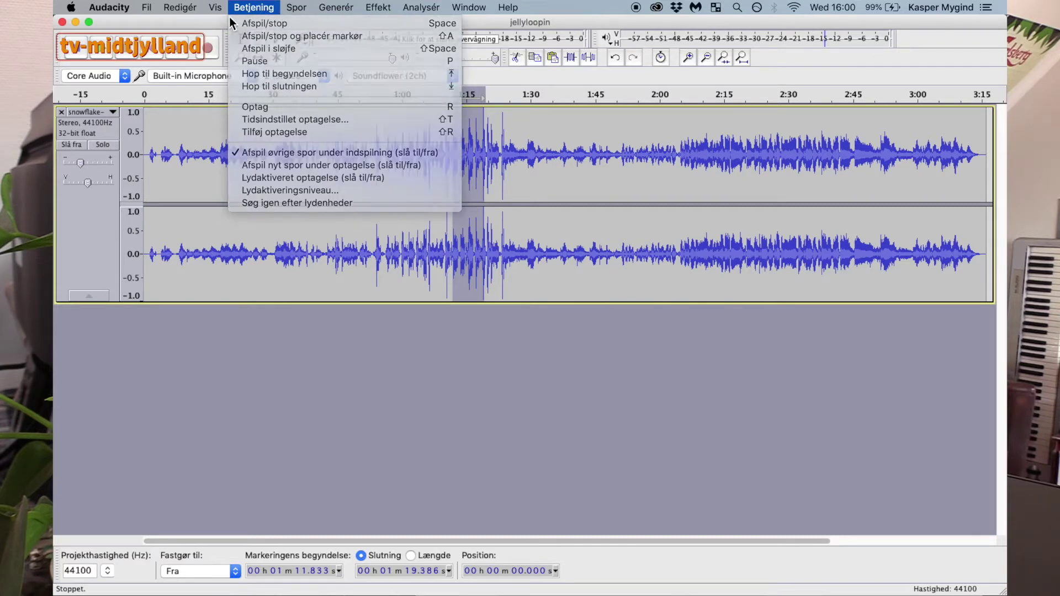
left_click(264, 8)
Place the cursor at about 15.3 s in the vocal, then start, pause and stop playback
left_click(212, 145)
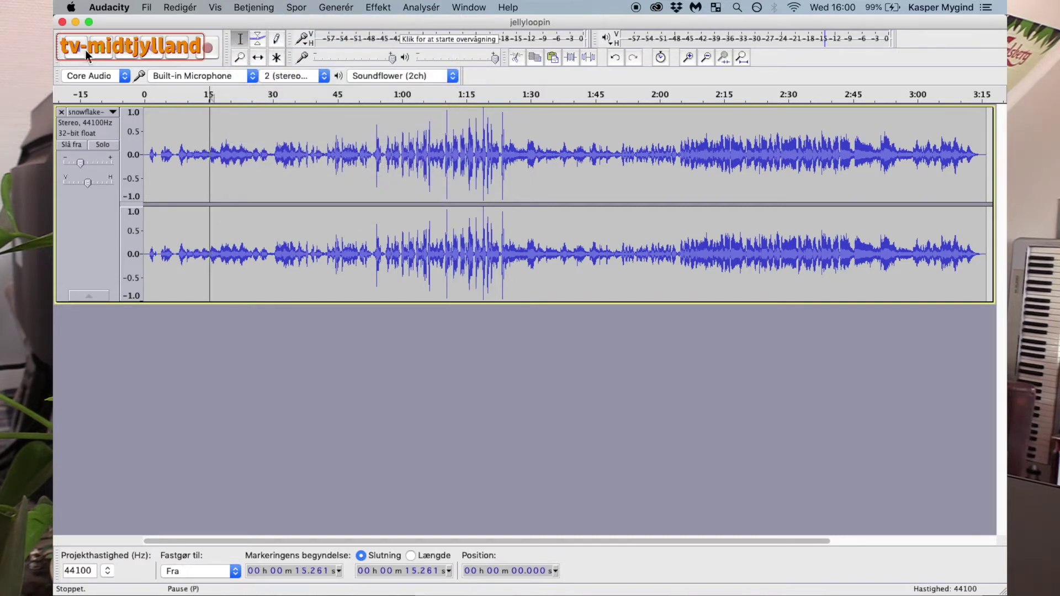
key("space")
key("space")
key("space")
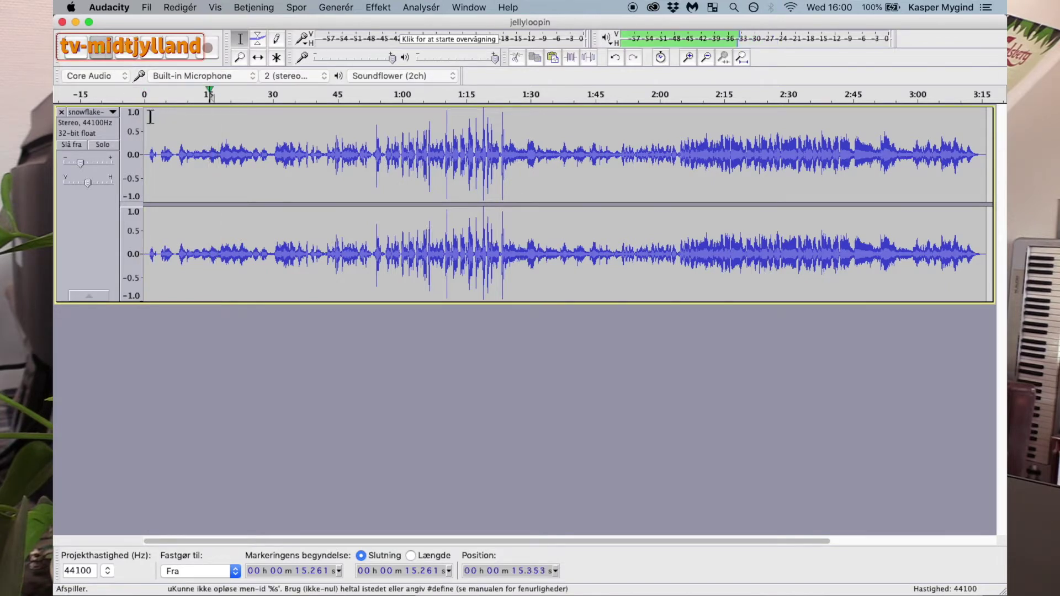
left_click(79, 52)
left_click(130, 56)
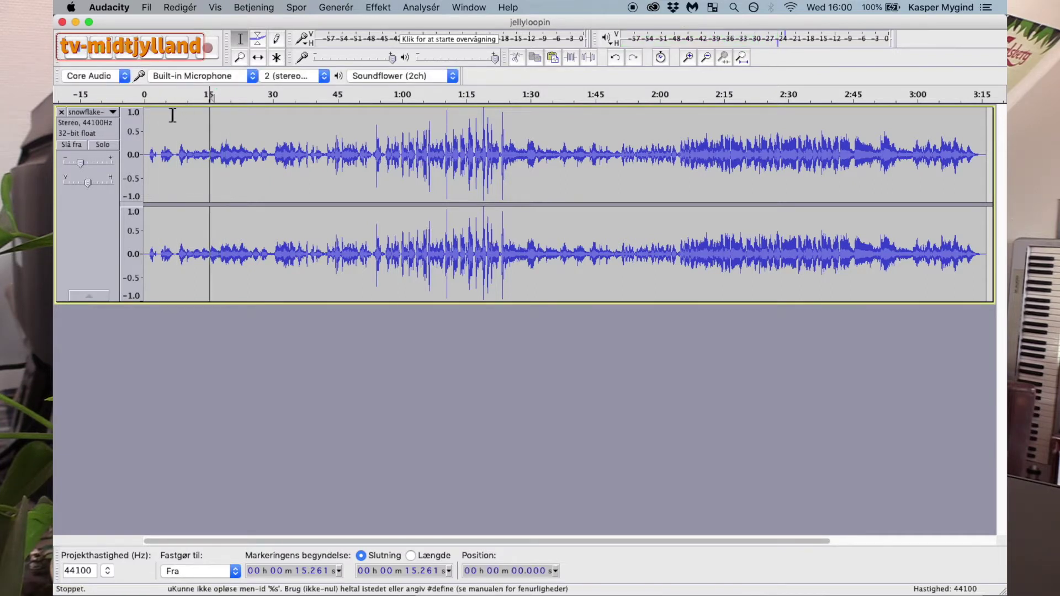
Replay the vocal from about 15.3 s, check which playback commands are available while it runs, and stop playback
left_click(108, 53)
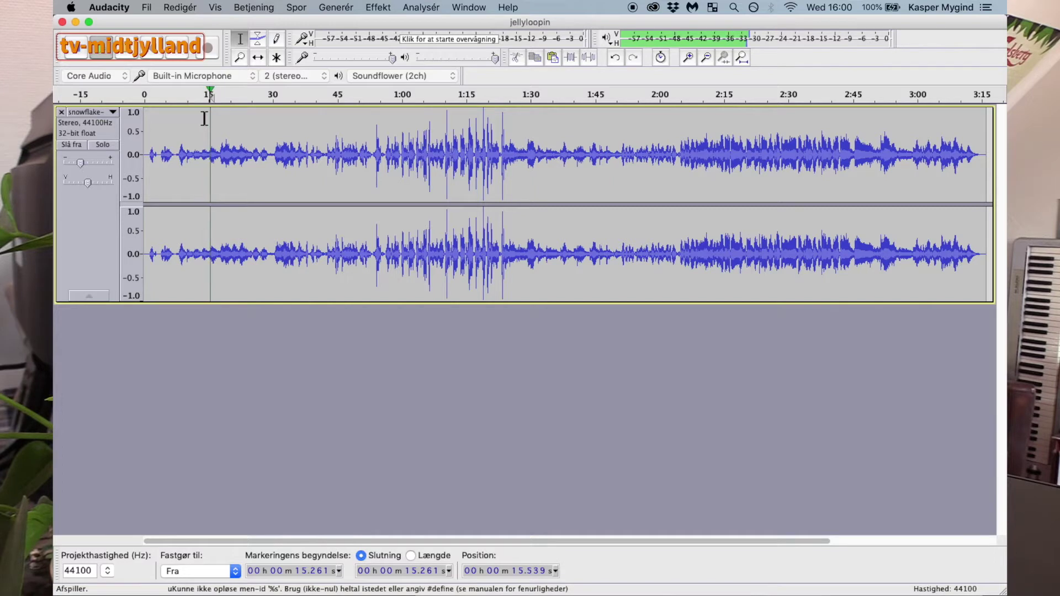
left_click(421, 7)
mouse_move(256, 9)
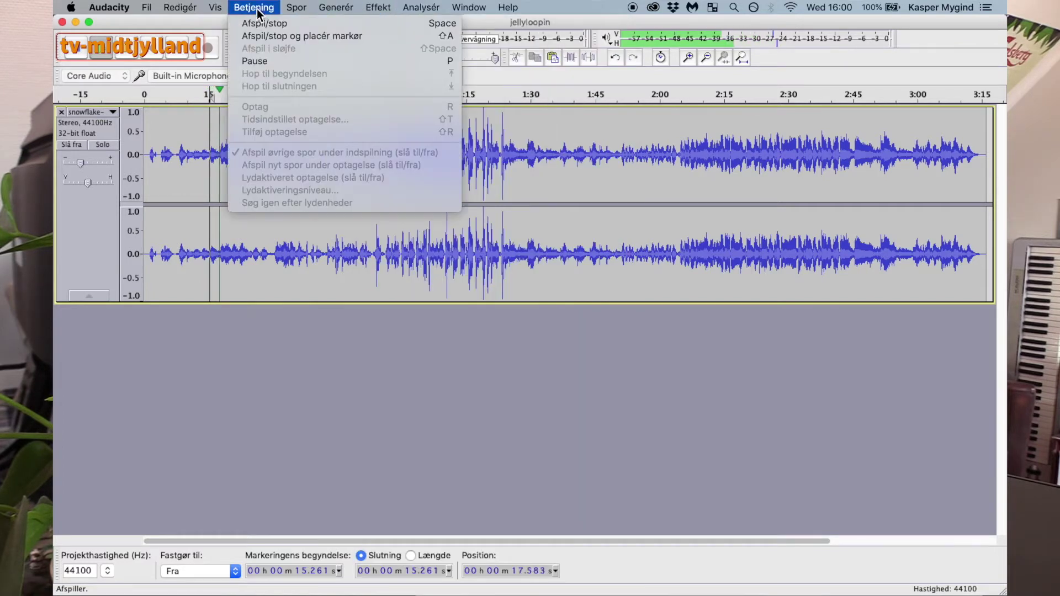
key("Escape")
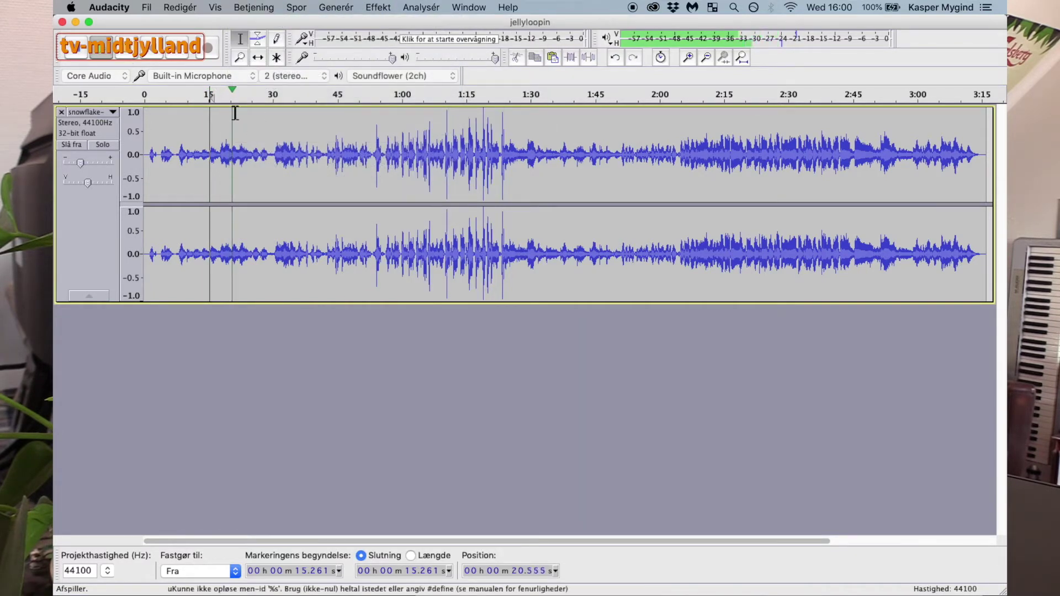
left_click(129, 50)
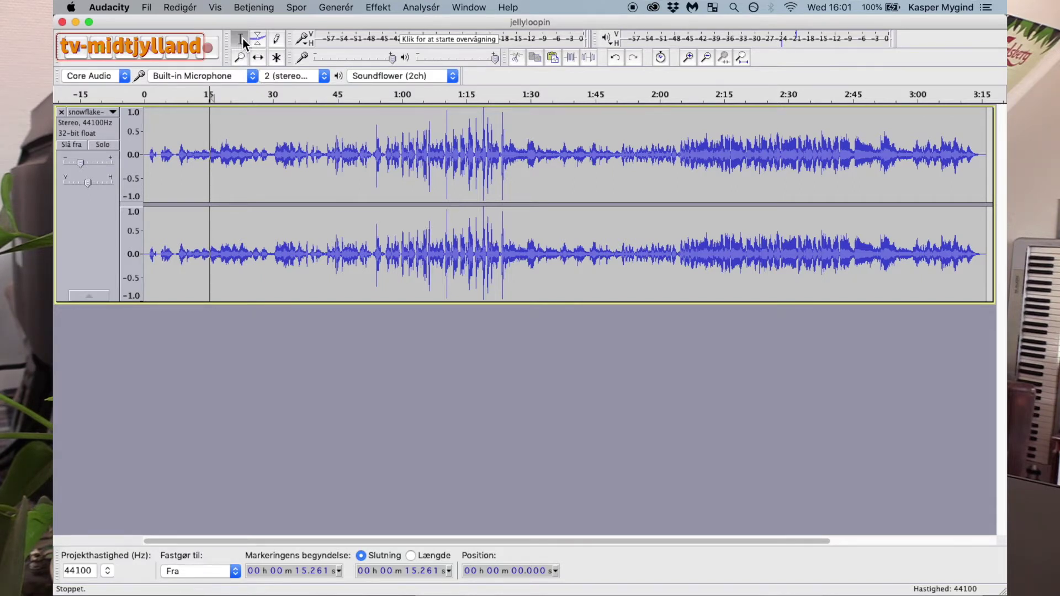
Use the Zoom tool to zoom in on the vocal around 23.4 to 30.1 s, zoom back out and zoom in again
left_click(241, 58)
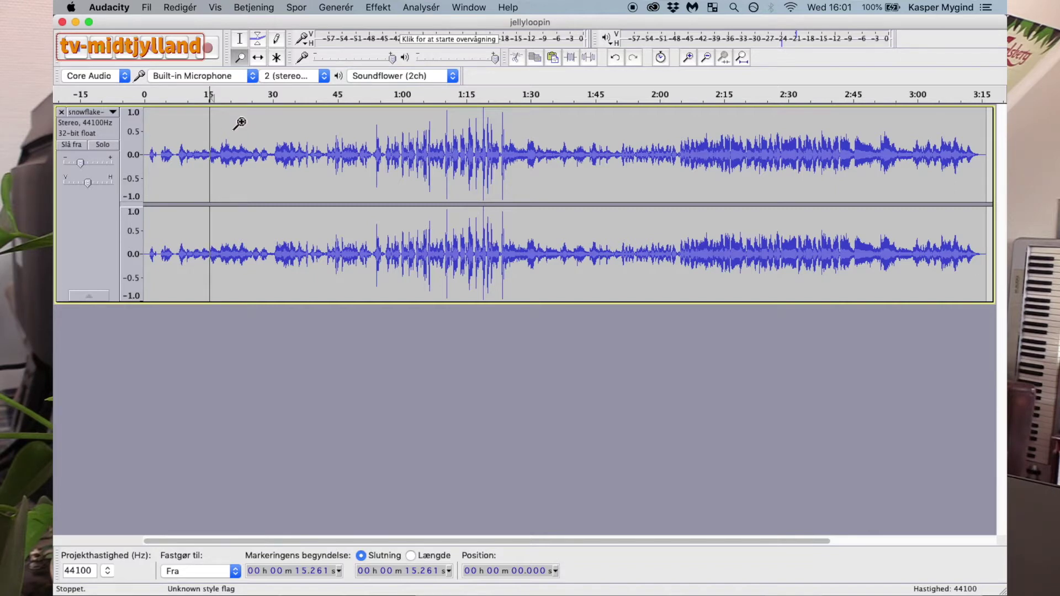
left_click_drag(245, 133, 273, 132)
key("F4")
left_click(284, 127)
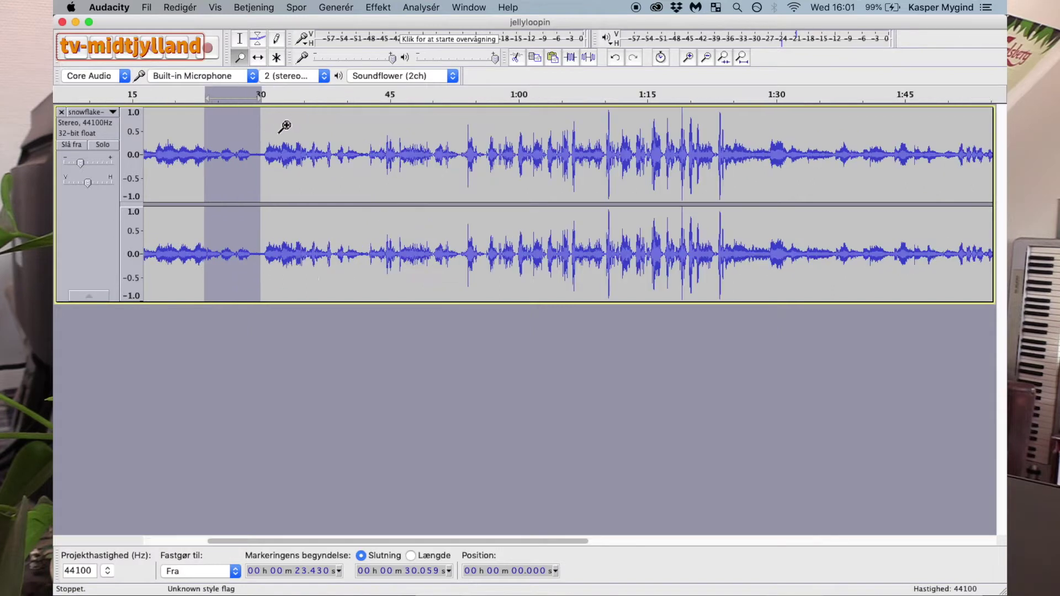
left_click(311, 291)
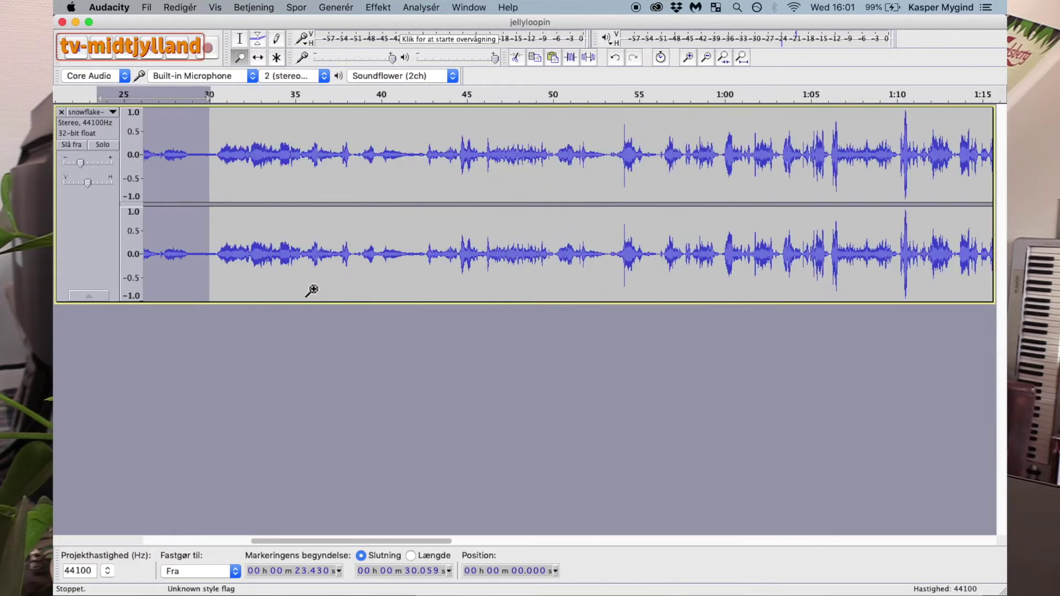
right_click(275, 150)
right_click(275, 166)
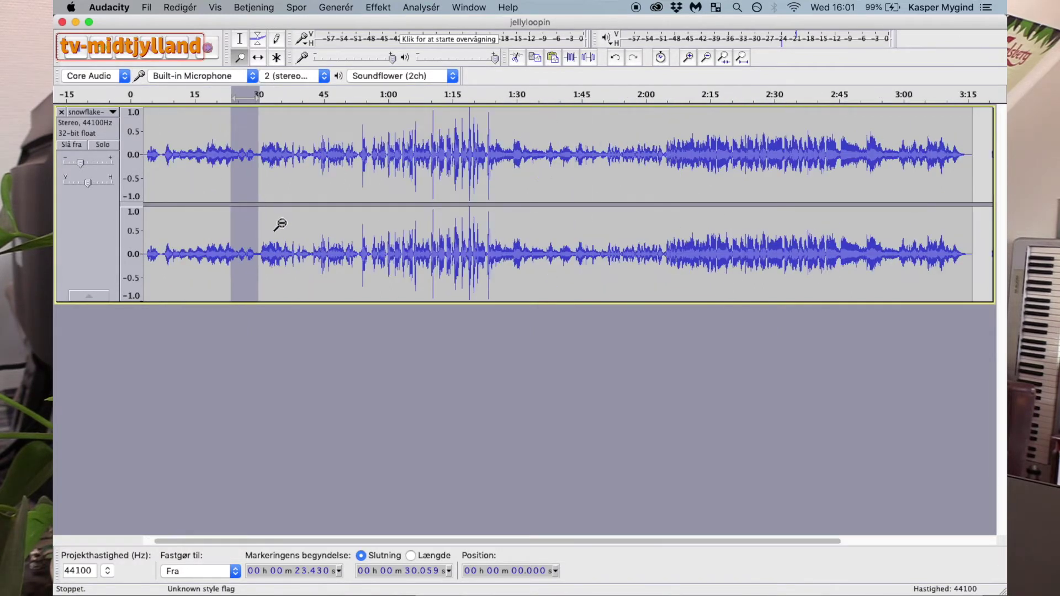
left_click(257, 156)
Move the vocal clip back and forth along the timeline with the Time Shift tool, leaving it slightly after its original position
left_click(261, 58)
left_click_drag(272, 131, 371, 142)
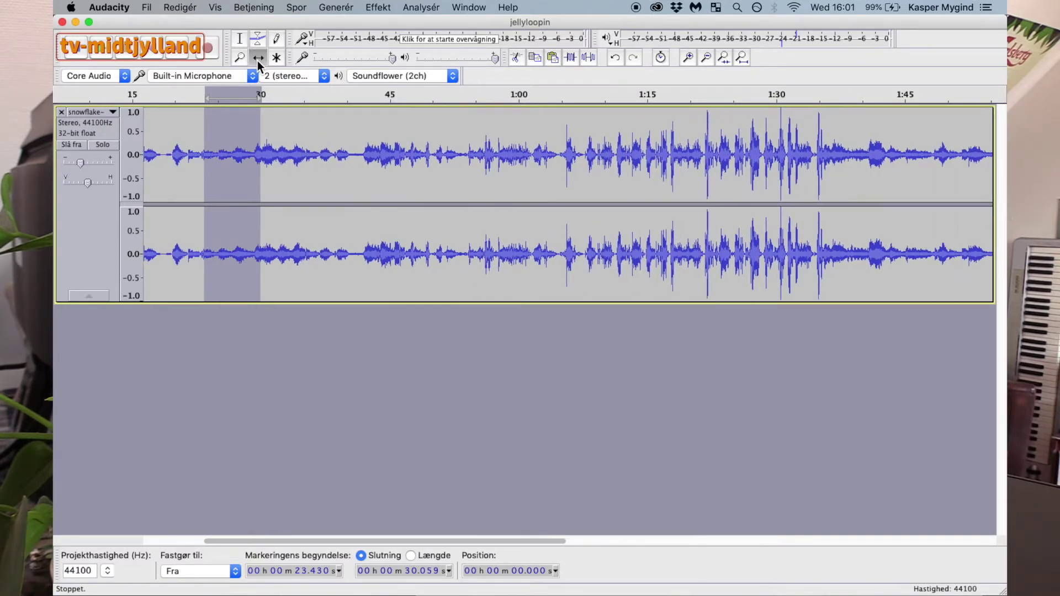
left_click_drag(552, 176, 319, 173)
left_click_drag(485, 180, 310, 165)
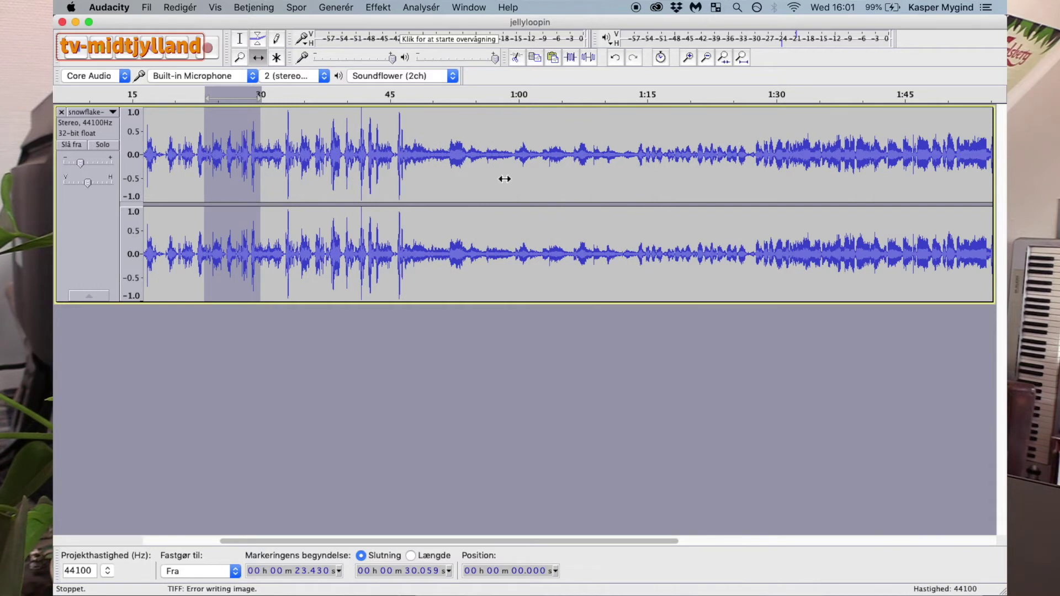
left_click_drag(544, 168, 342, 160)
left_click_drag(213, 136, 149, 140)
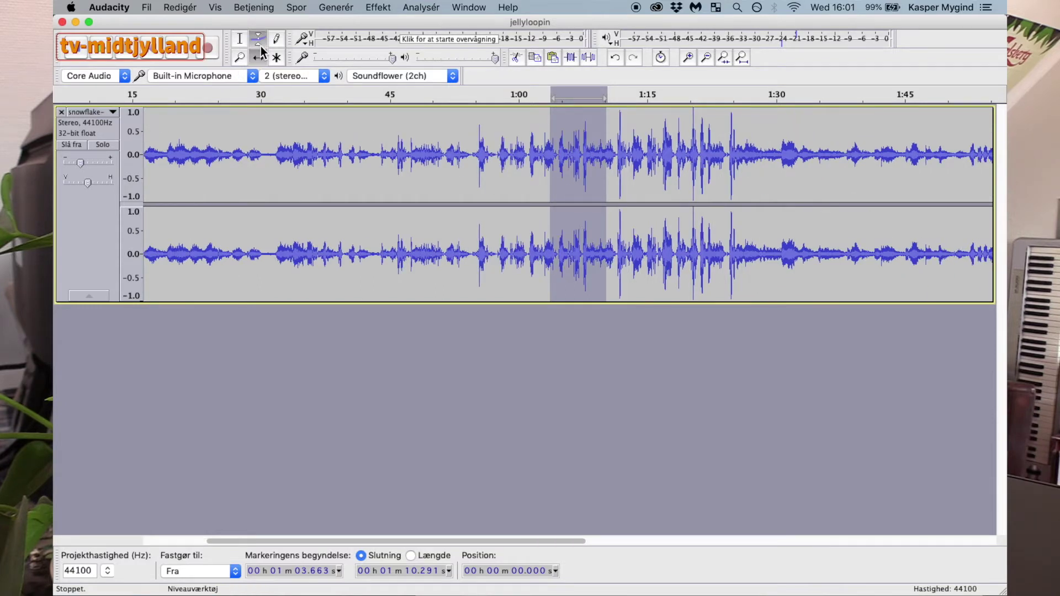
Shape the vocal's volume with the Envelope tool, raising it around 46 s and fading it to a low level by about 1:14
left_click(259, 43)
left_click_drag(351, 111, 442, 176)
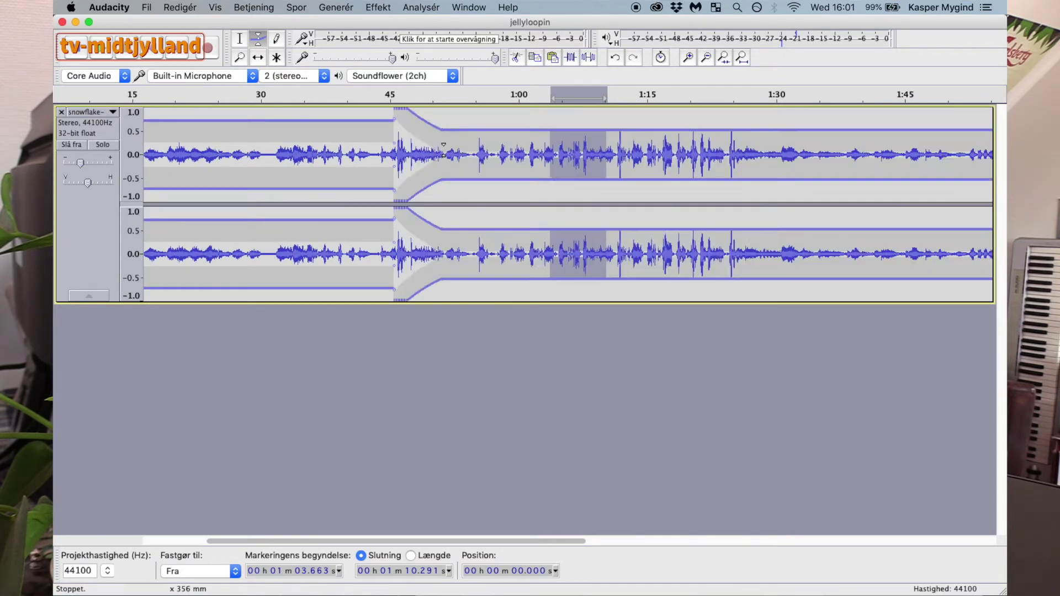
left_click_drag(450, 133, 450, 155)
left_click_drag(516, 151, 514, 126)
left_click_drag(329, 165, 336, 143)
left_click_drag(537, 131, 638, 148)
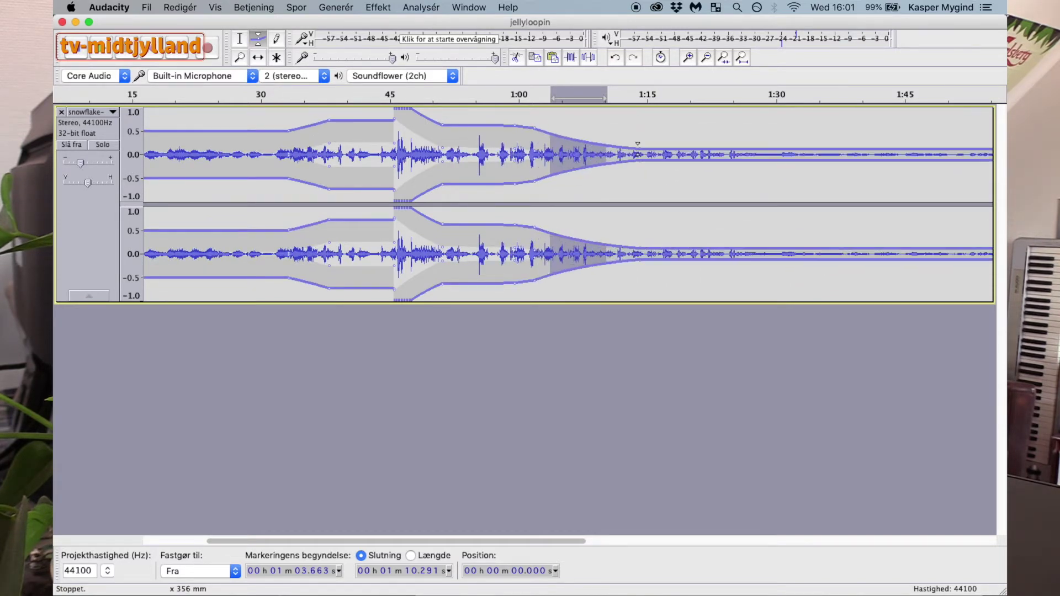
left_click(490, 98)
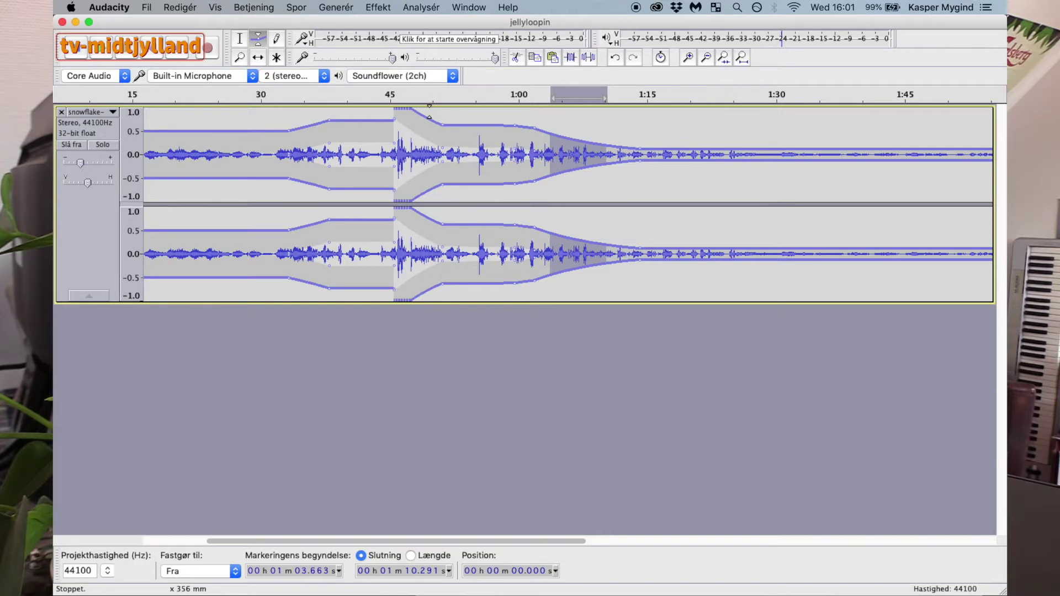
Undo the last four volume envelope changes on the vocal
key("super+z")
key("super+z")
key("super+z")
key("super+z")
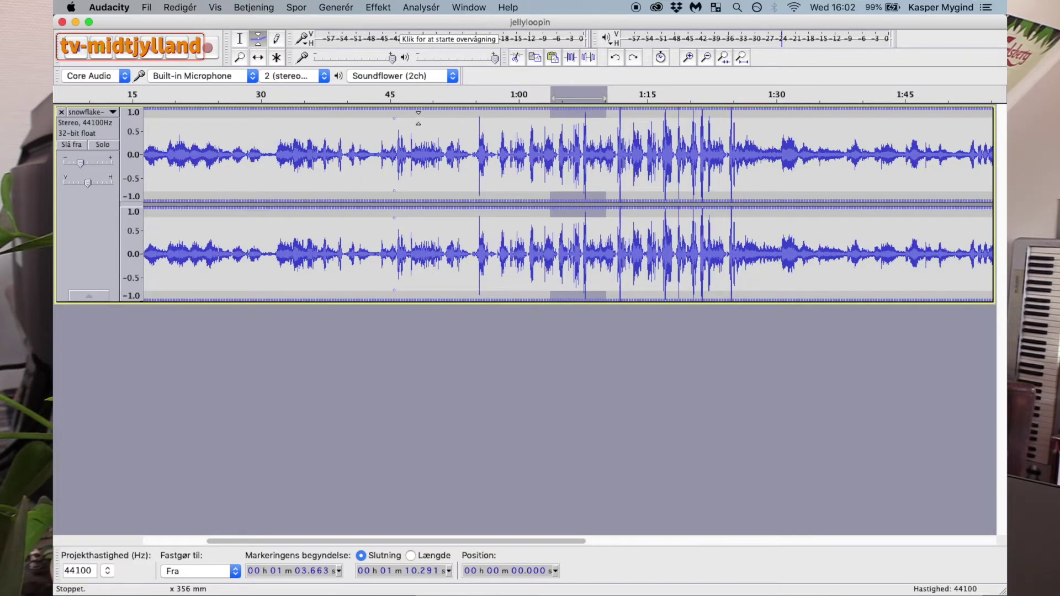
Try to edit the vocal waveform at about 45 s with the Draw tool
left_click(279, 43)
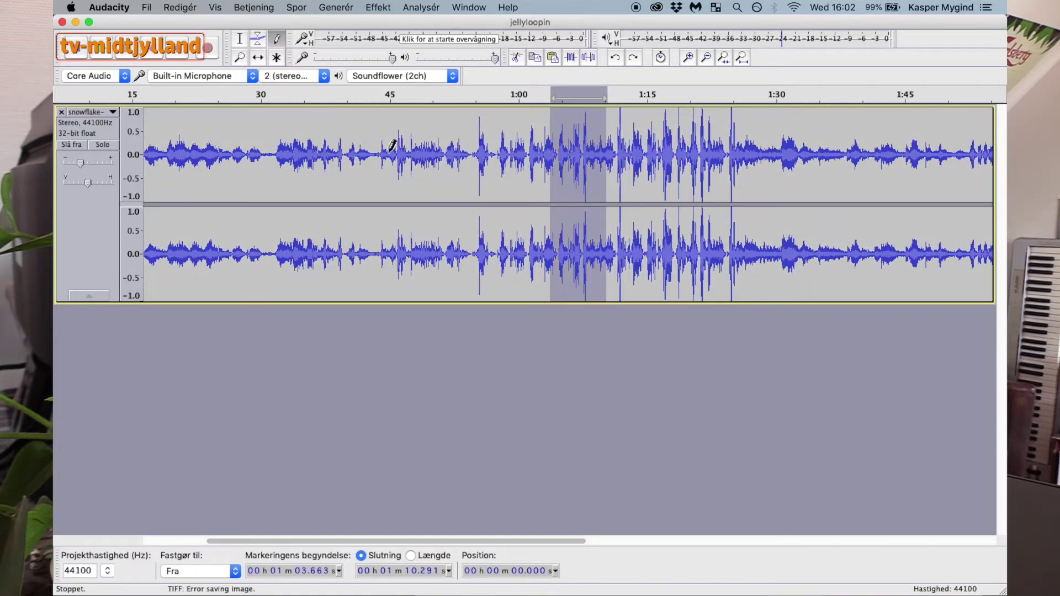
left_click(389, 152)
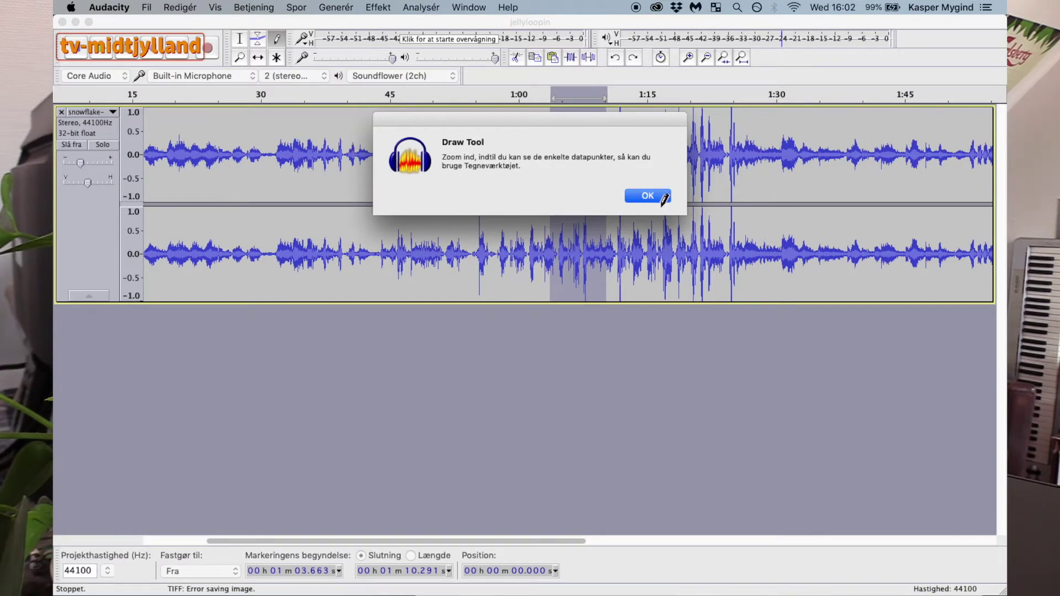
left_click(648, 195)
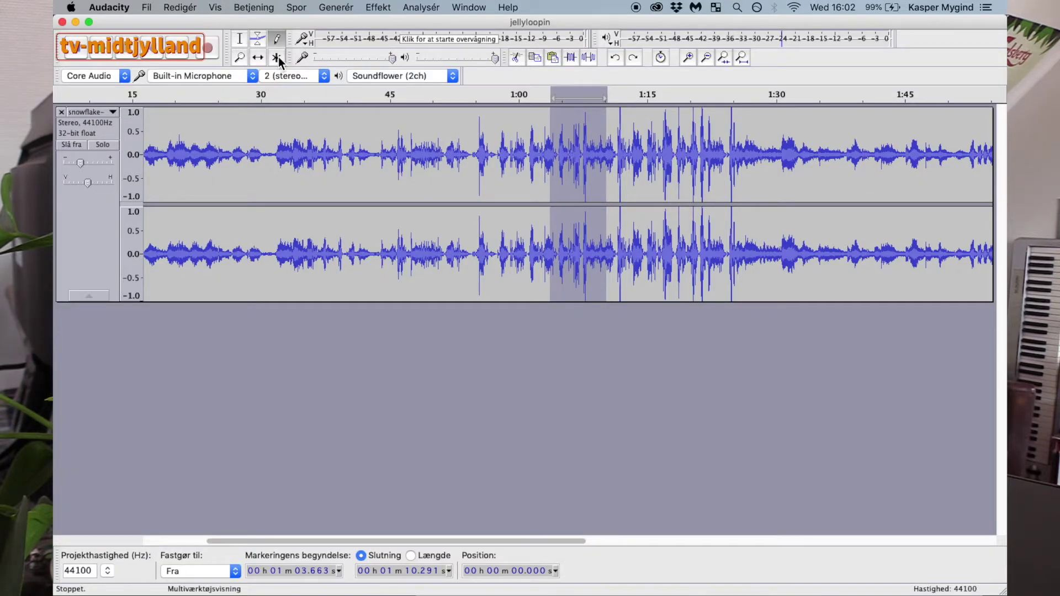
Switch to the Multi-Tool and place the cursor in the vocal at about 47.5 s, then at about 33.1 s
left_click(276, 58)
left_click_drag(359, 150, 405, 150)
left_click(411, 150)
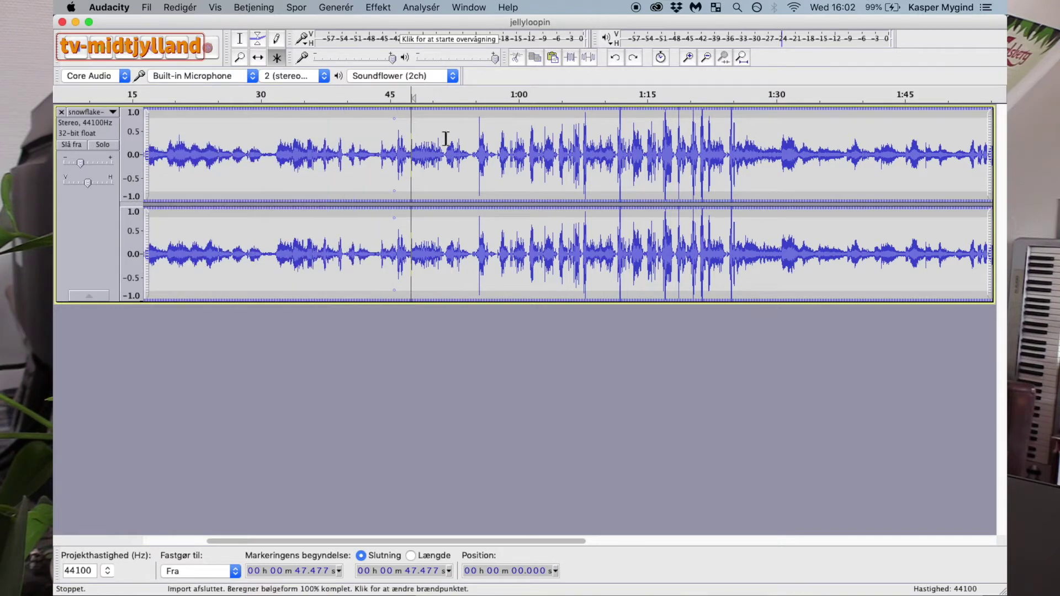
left_click(223, 168)
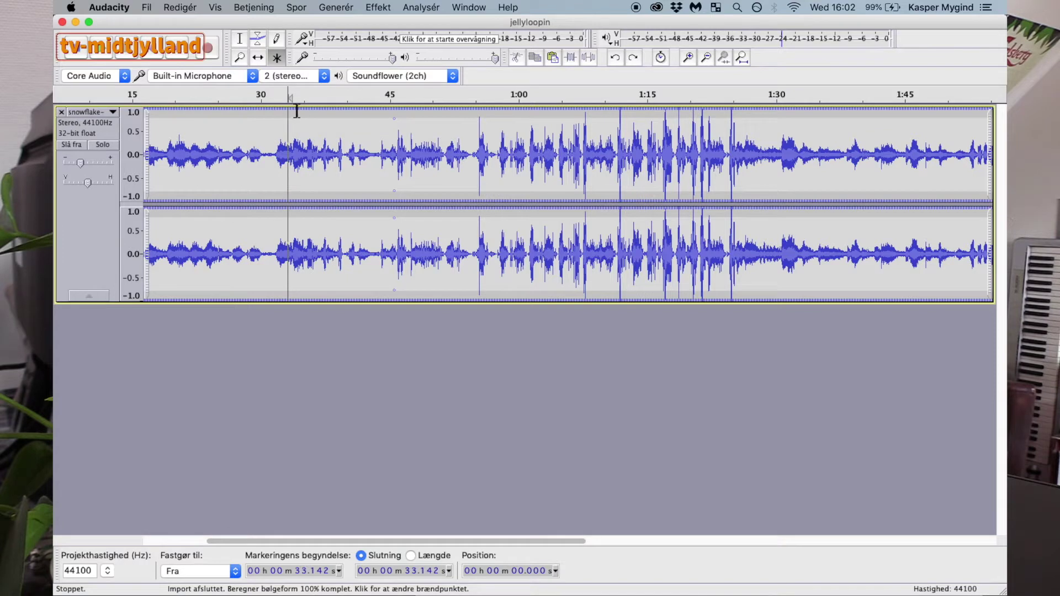
Place the cursor in the vocal at about 34.4 s with the Selection tool, and move the vocal about 5 s later with the Time Shift tool
left_click(241, 37)
left_click_drag(394, 154, 475, 142)
left_click(464, 149)
left_click(361, 149)
left_click(299, 149)
left_click(258, 57)
left_click_drag(277, 152, 322, 152)
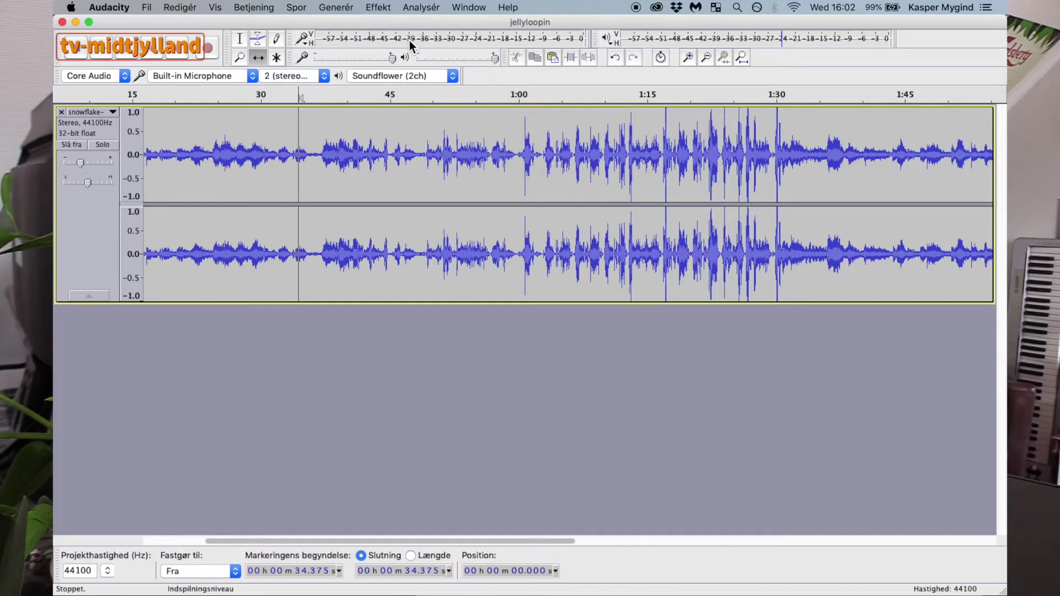
Start and stop monitoring the recording level, and remove the snowflake vocal track from the project
left_click(346, 39)
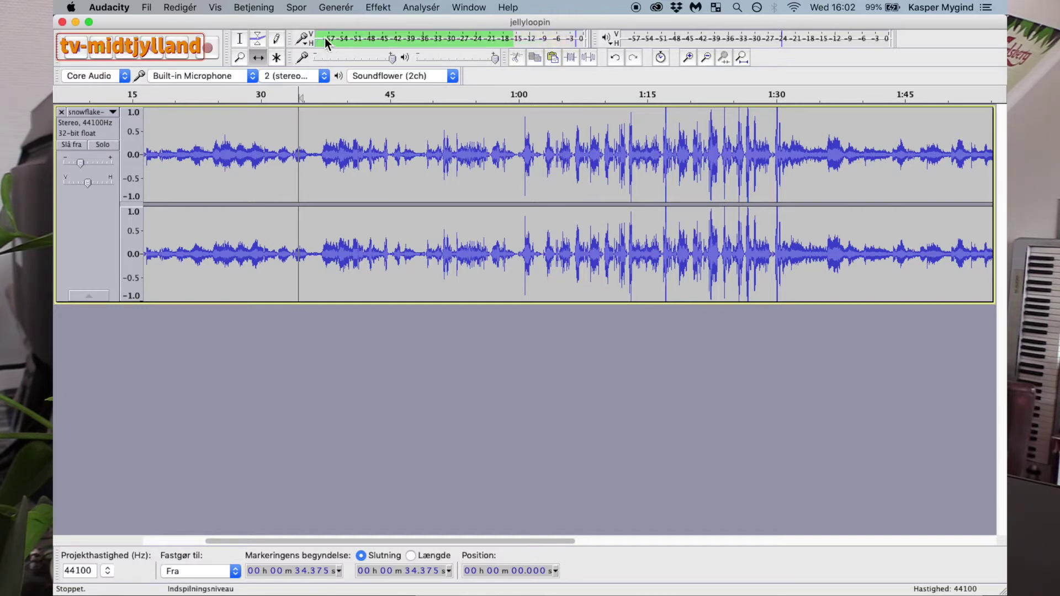
left_click(440, 42)
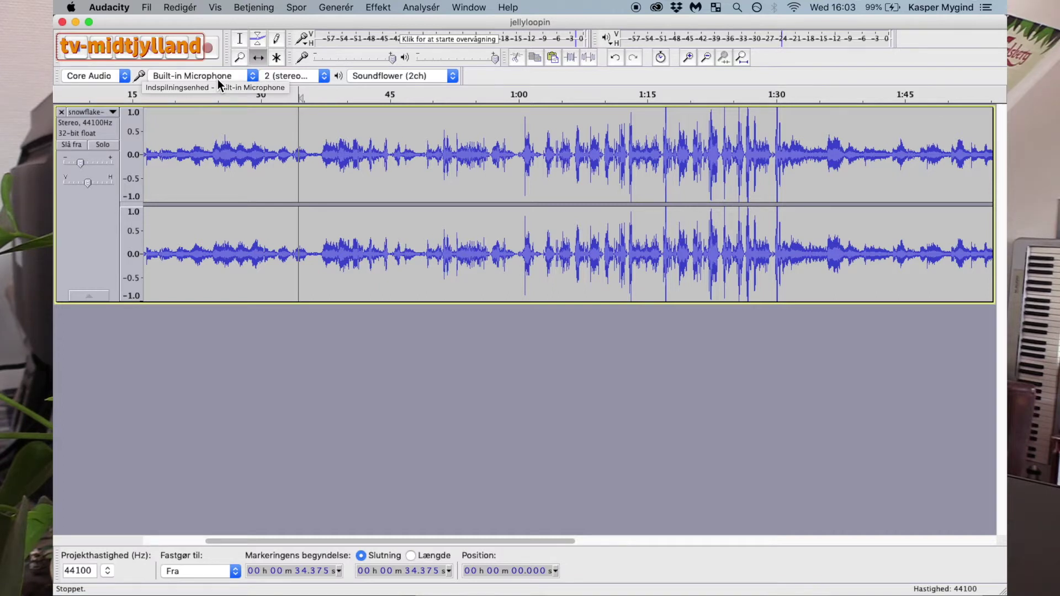
left_click(62, 112)
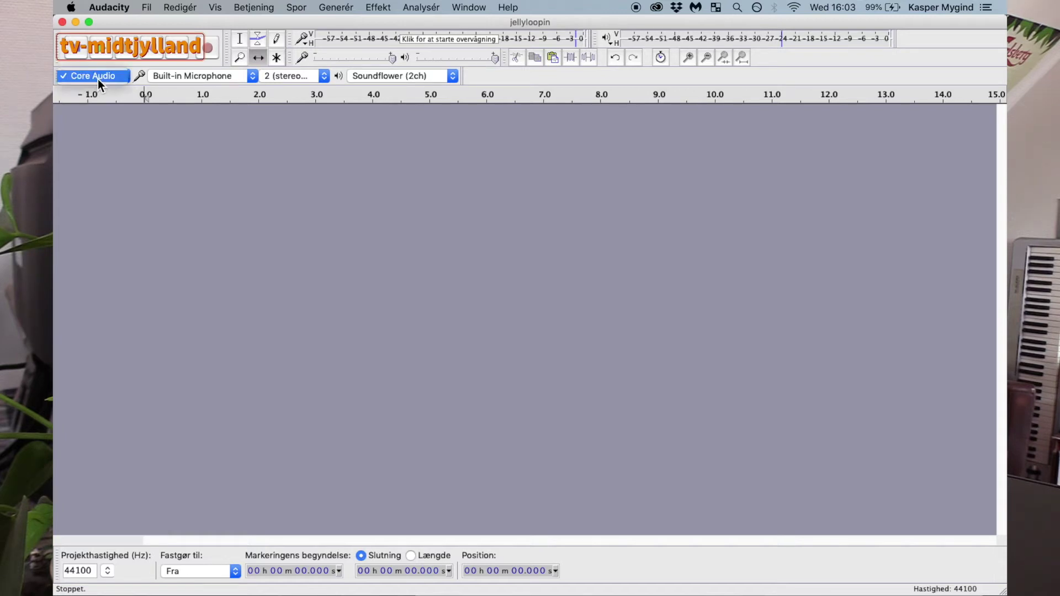
Review the available audio hosts and recording devices, keeping Core Audio and Built-in Microphone
left_click(111, 79)
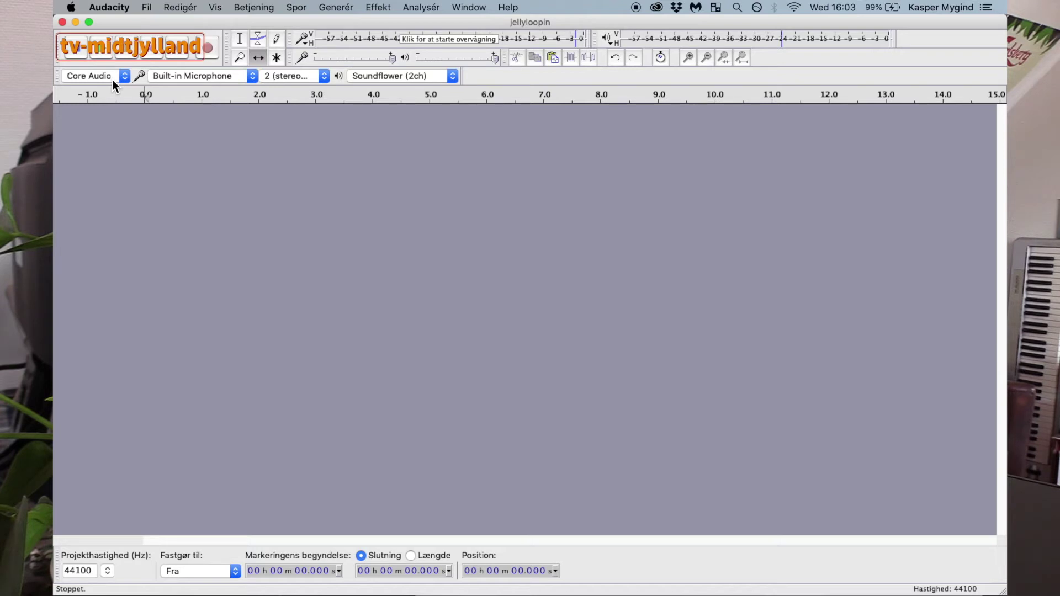
left_click(183, 74)
left_click(181, 77)
left_click(181, 77)
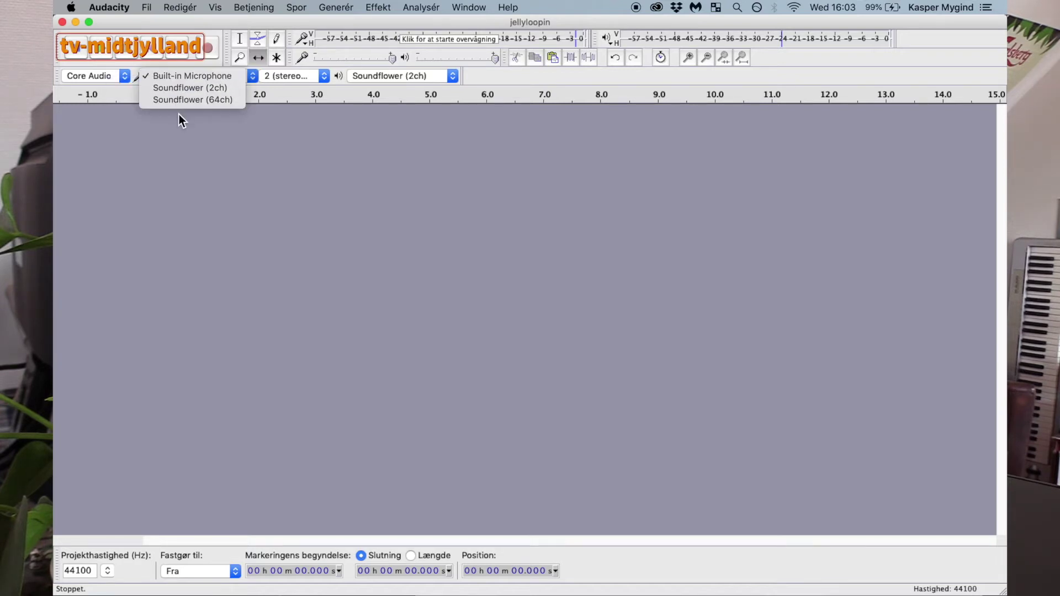
left_click(184, 79)
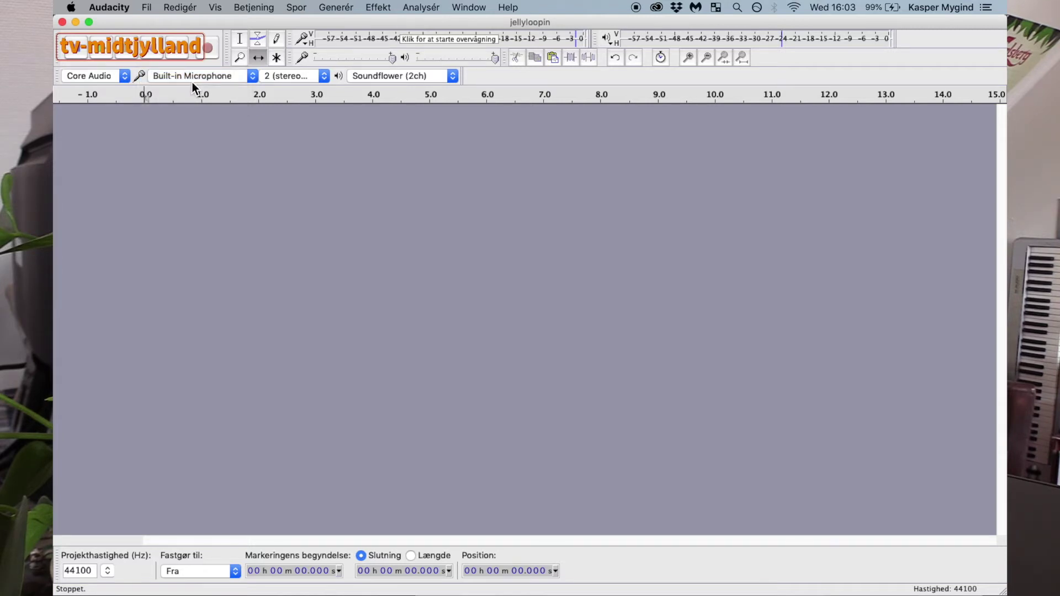
left_click(192, 80)
left_click(194, 80)
Review the recording channel and playback device options, keeping Soundflower (2ch) for playback
left_click(290, 74)
left_click(297, 77)
left_click(423, 80)
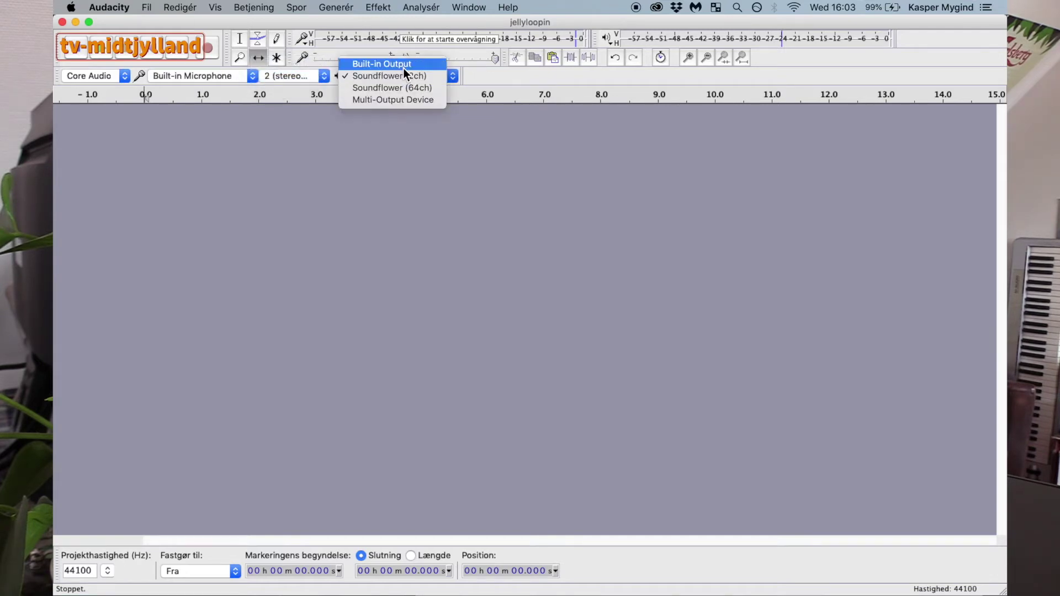
left_click(389, 78)
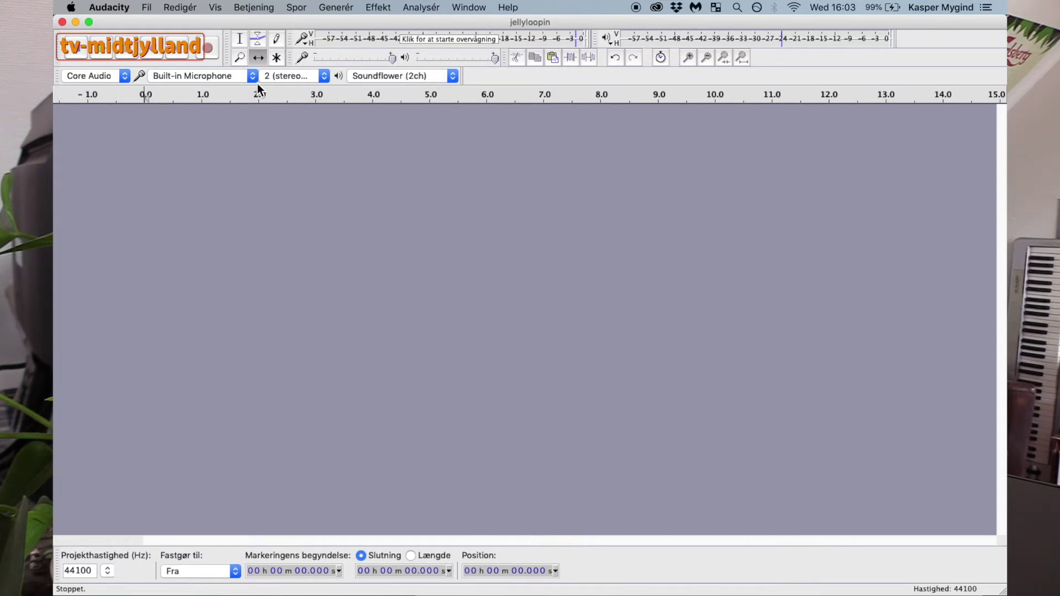
Keep Built-in Microphone as the recording device and start recording a new stereo track
left_click(196, 78)
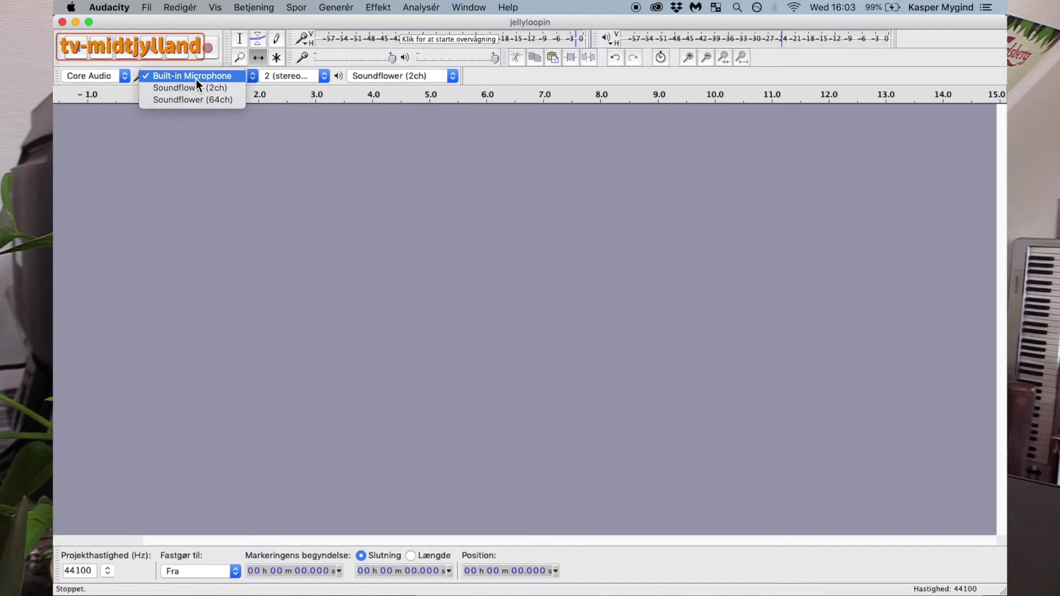
left_click(193, 77)
left_click(179, 77)
left_click(180, 78)
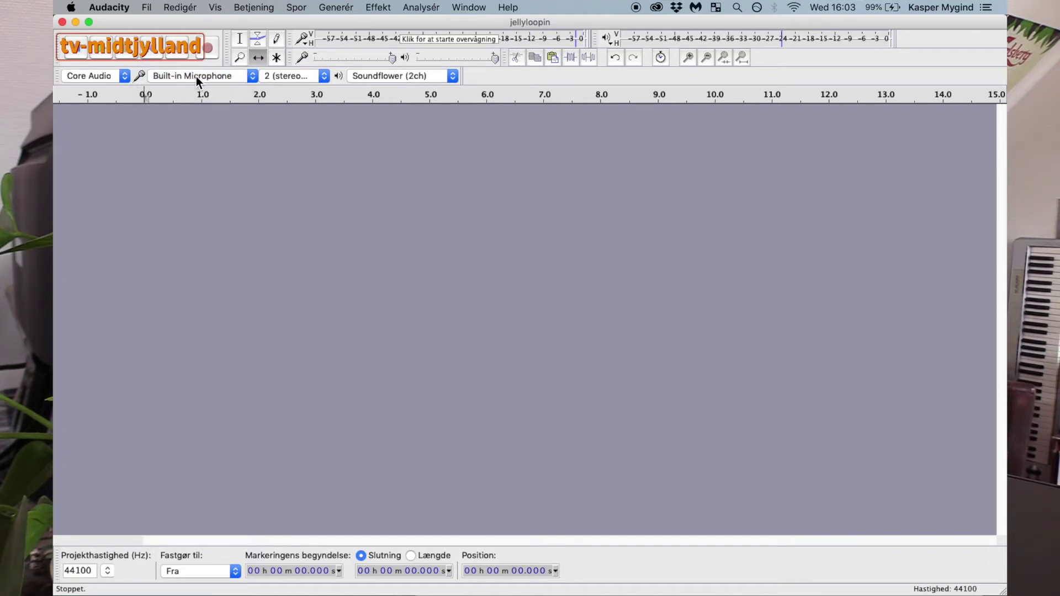
left_click(207, 55)
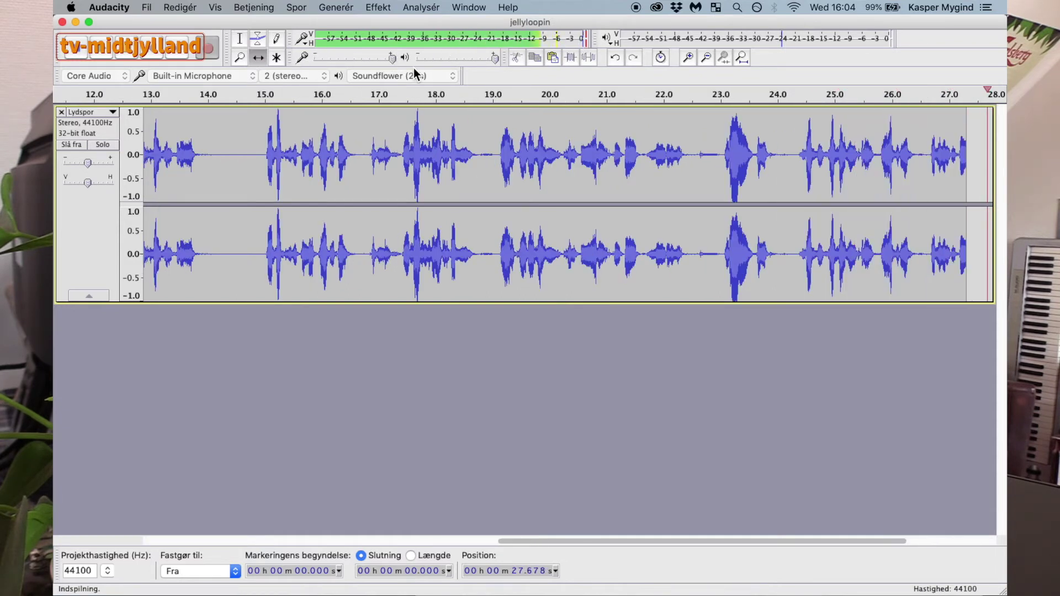
Lower the recording volume to about 0.50 while recording, raise it slightly, and stop the recording
left_click_drag(385, 57, 353, 59)
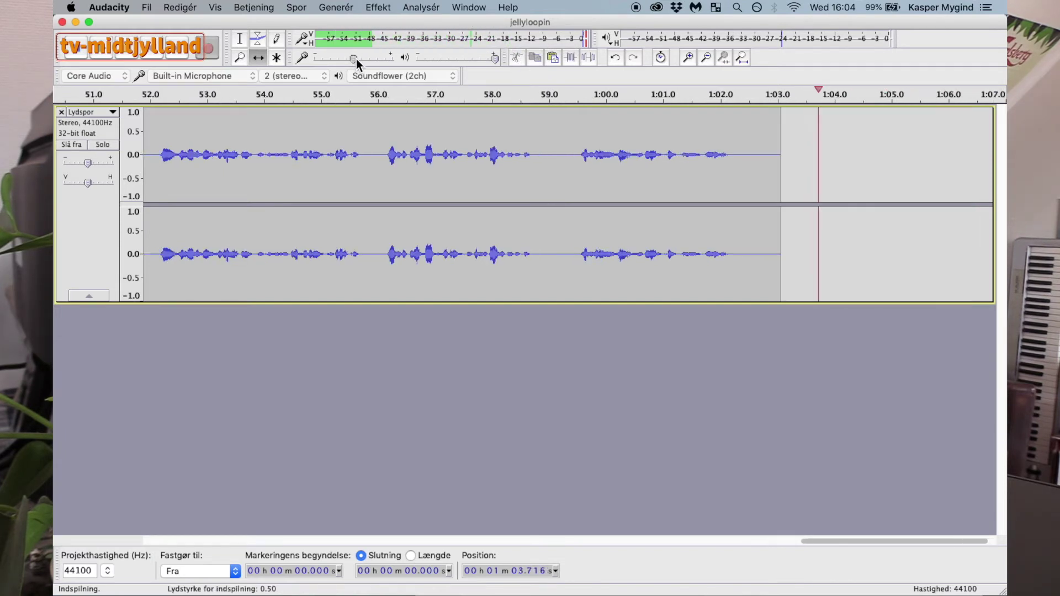
left_click_drag(356, 58, 362, 58)
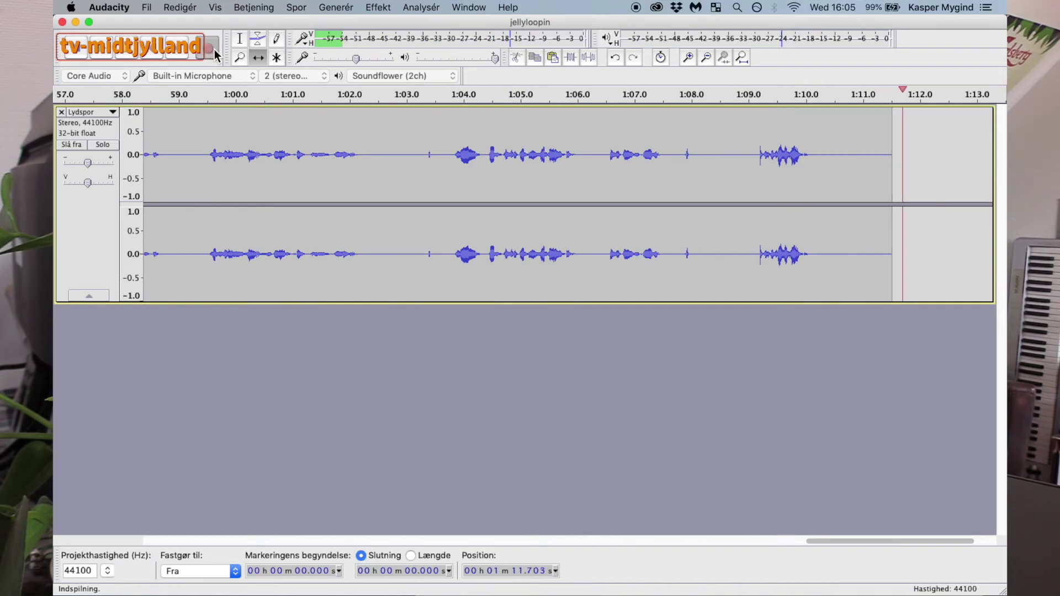
left_click(135, 58)
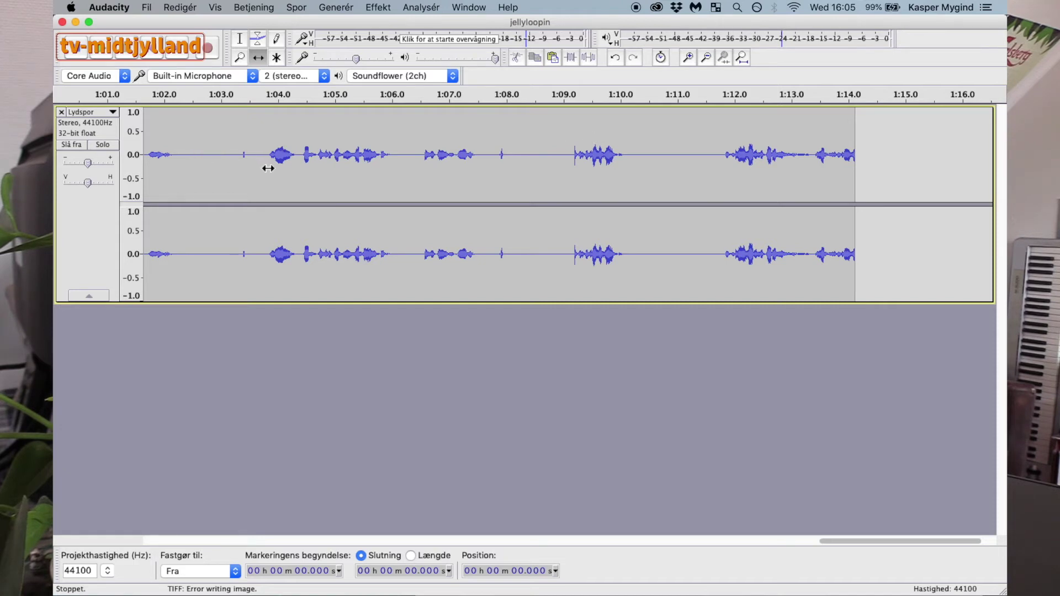
Play the new recording from about 1:03.6 and stop the playback
left_click(255, 157)
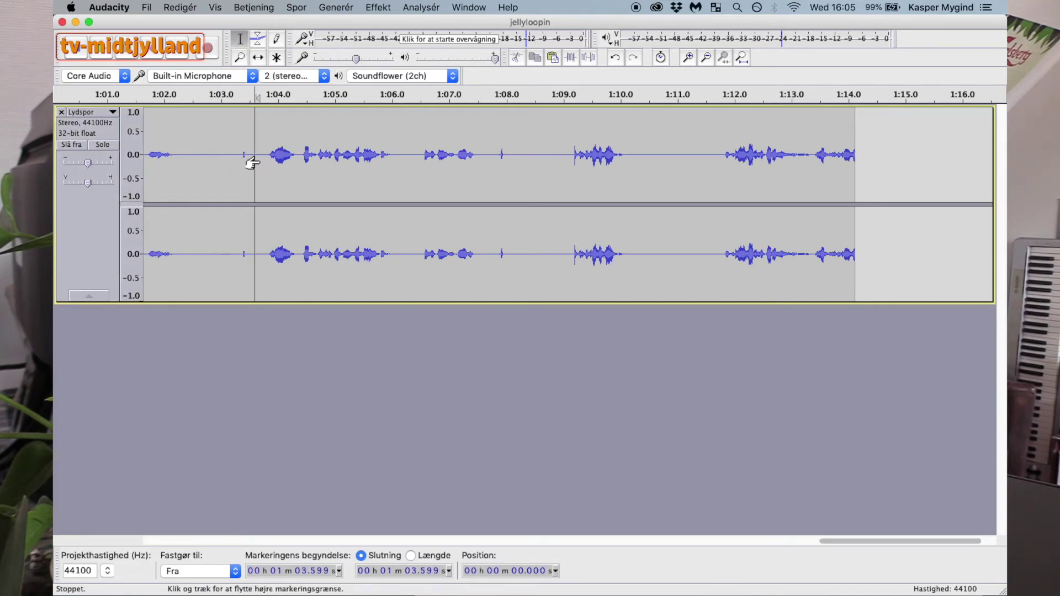
key("space")
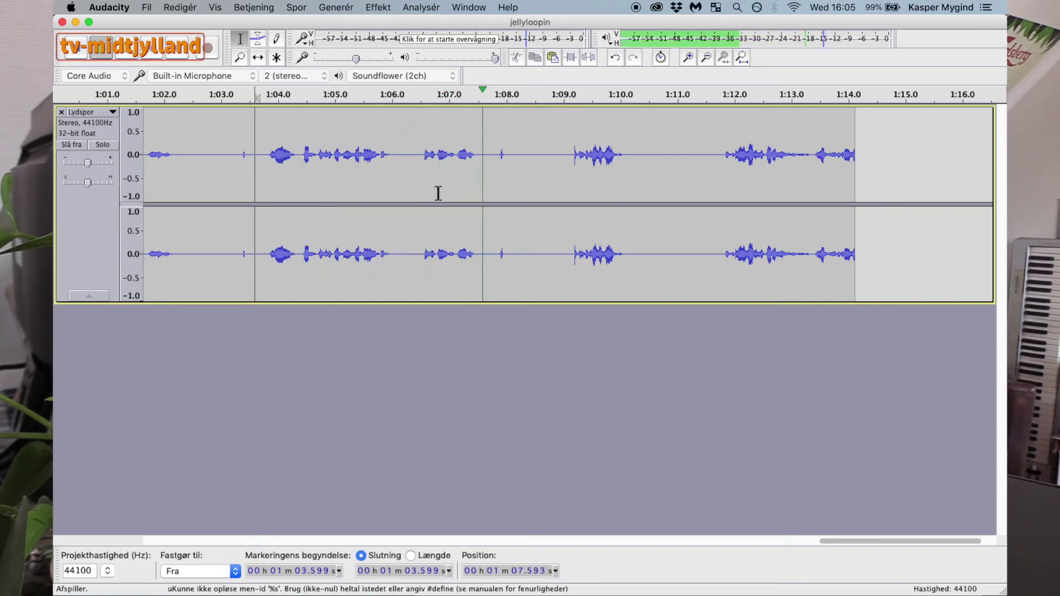
key("space")
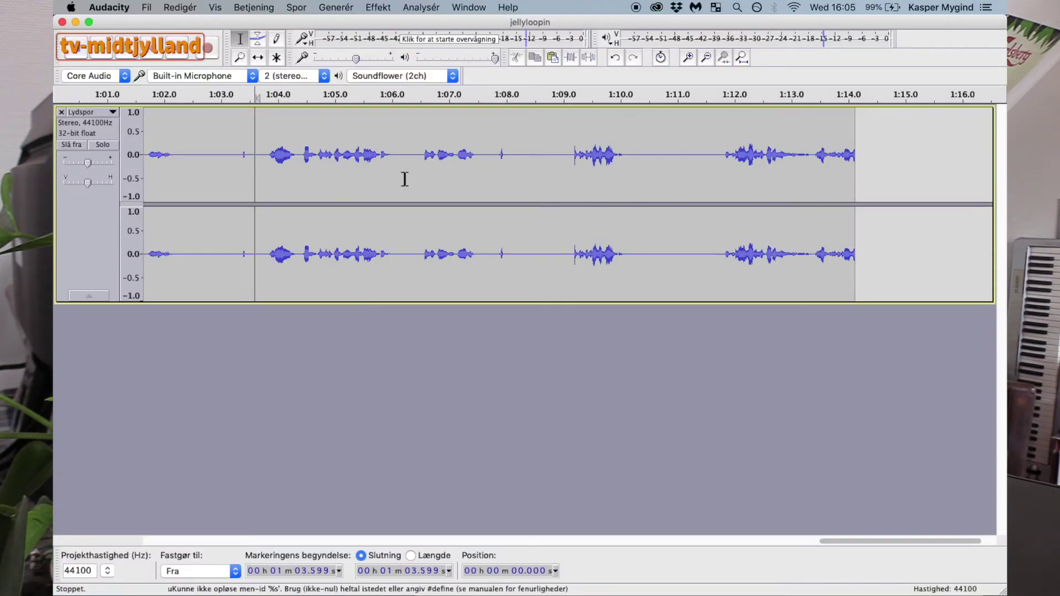
Delete the part of the recording from about 1:03.5 to 1:07.9
left_click_drag(251, 184, 494, 199)
key("Delete")
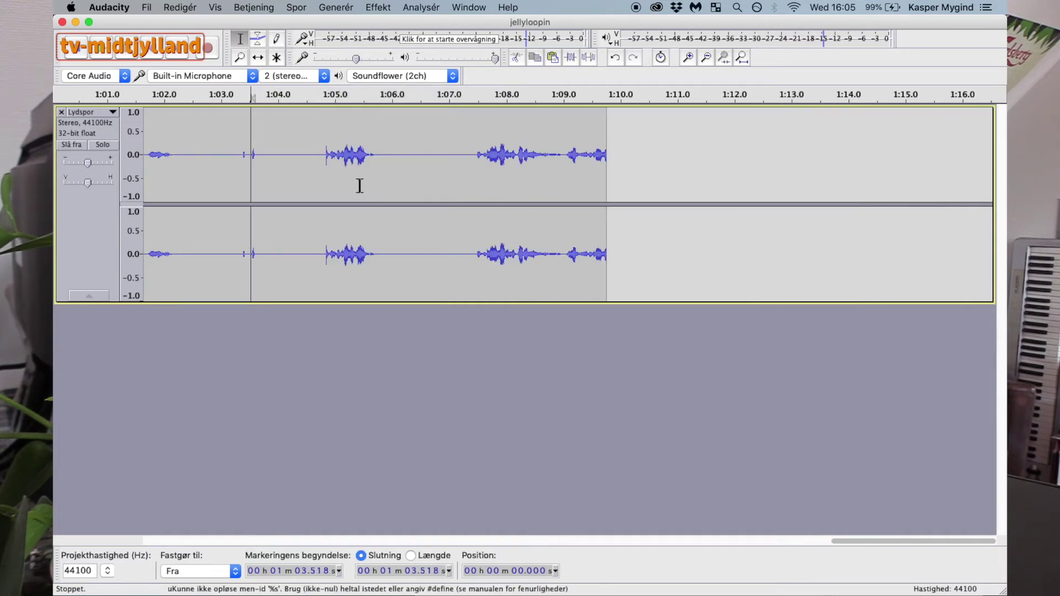
Move the recording about 34 s later with the Time Shift tool, and select the part from about 1:04.5 to 1:07.7
left_click(239, 161)
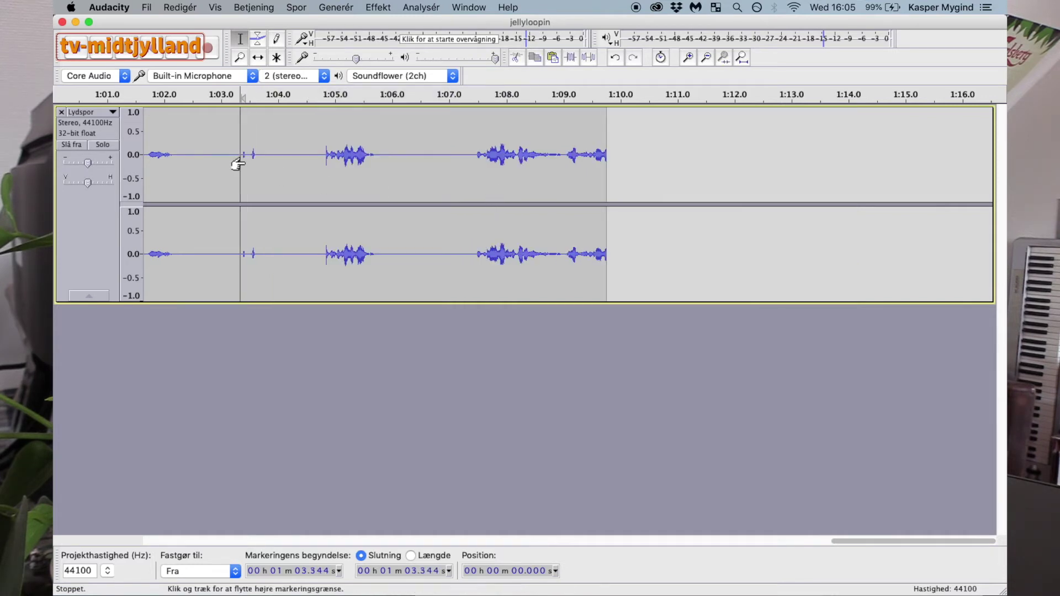
left_click(242, 58)
right_click(240, 154)
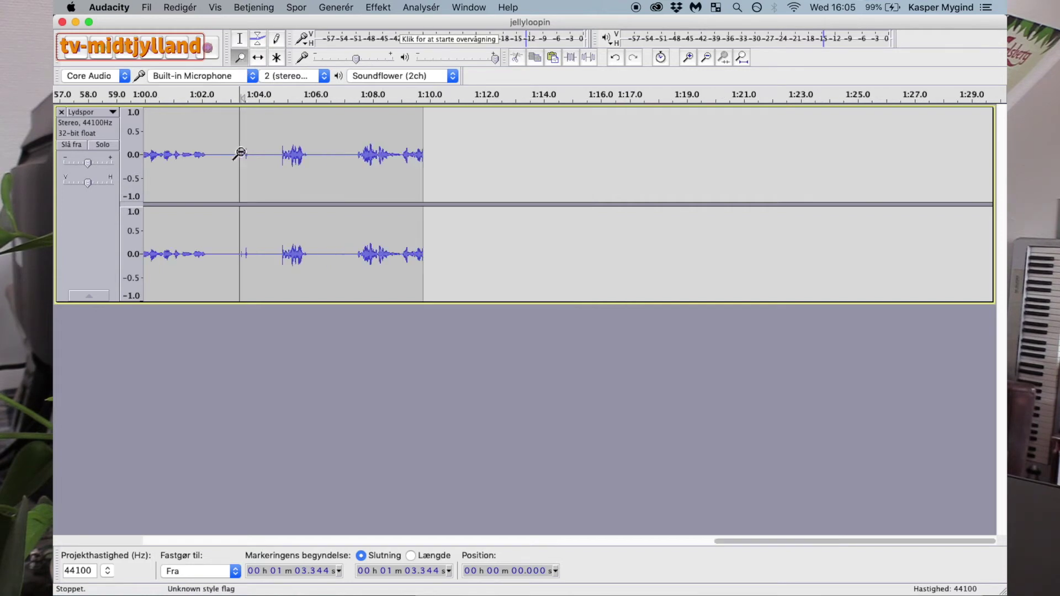
right_click(240, 153)
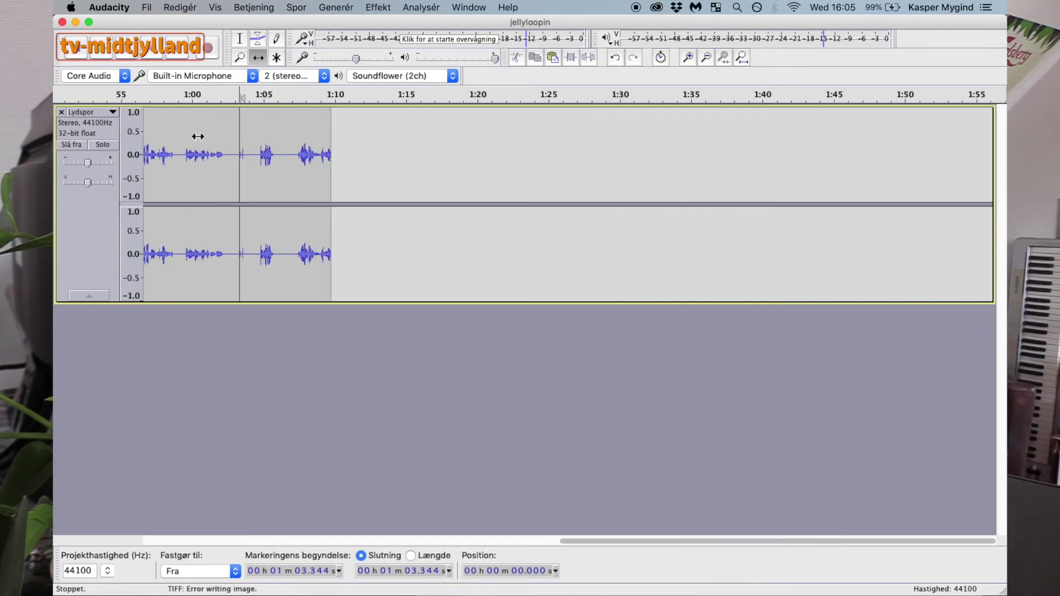
left_click_drag(422, 140, 300, 165)
left_click(240, 39)
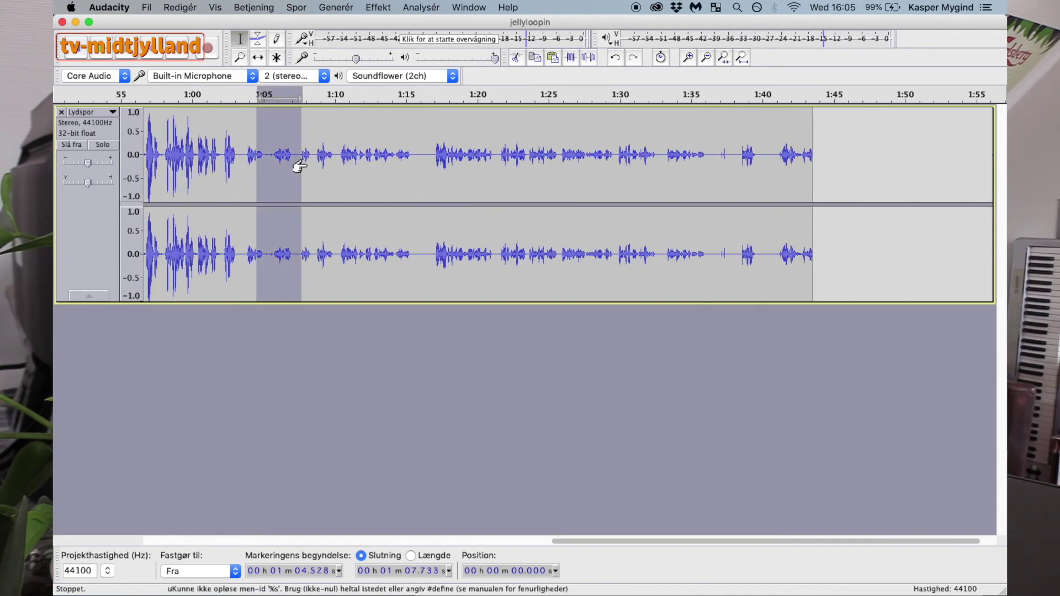
Try pasting at the end of the recording, at about 1:43.5, and undo the paste
left_click(813, 179)
key("super+v")
key("super+z")
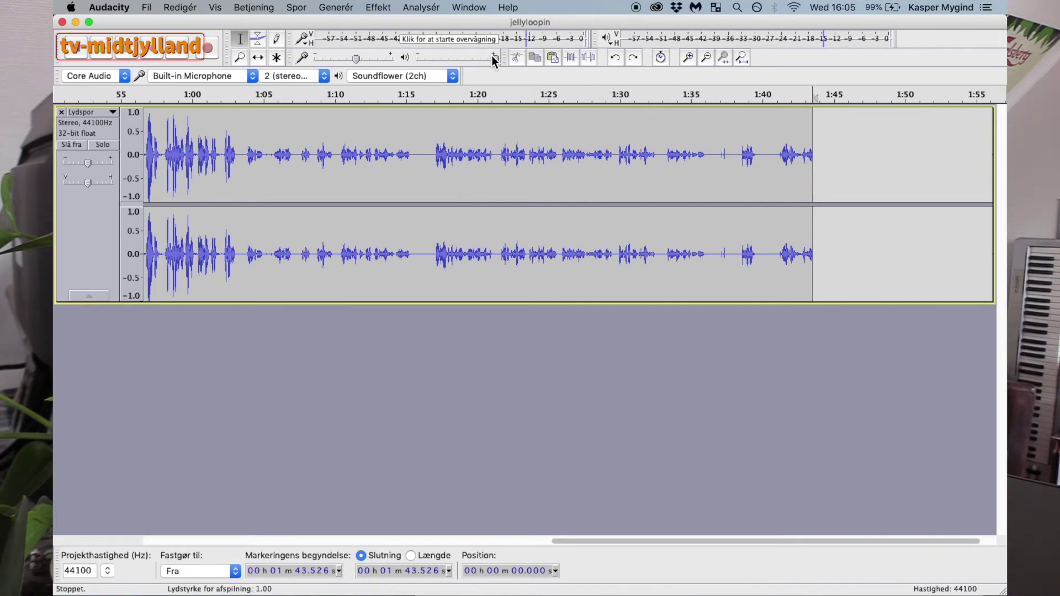
key("super+z")
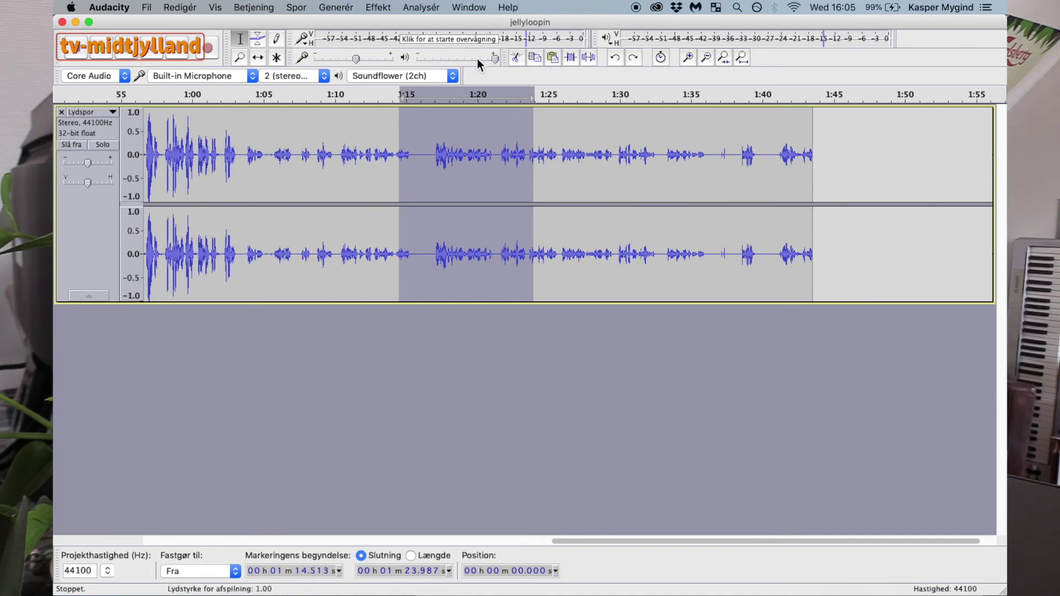
Cut the part of the recording from about 1:14.5 to 1:24.0
left_click(178, 7)
left_click(584, 26)
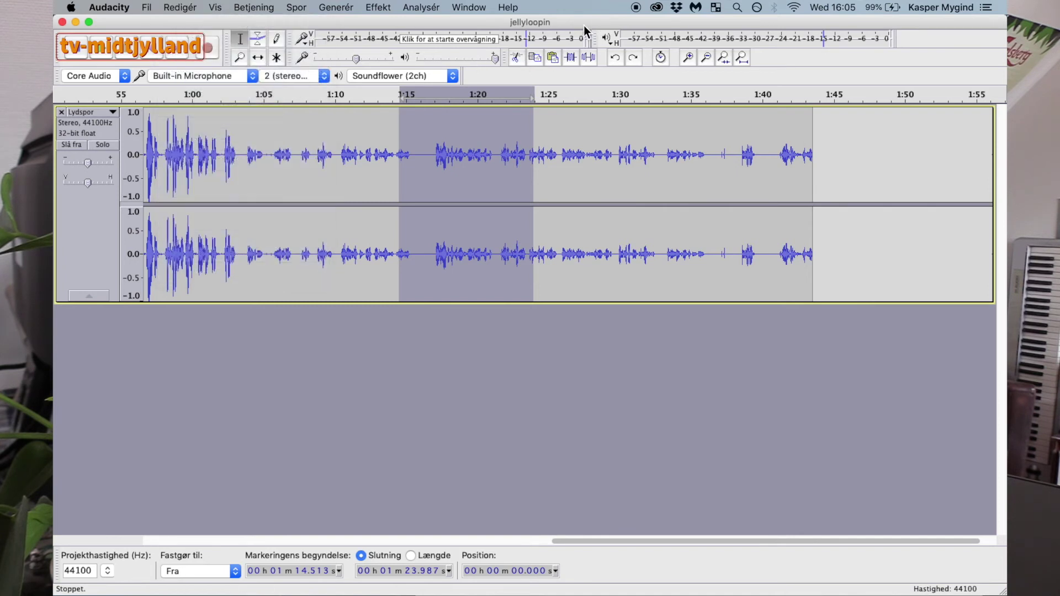
left_click(514, 58)
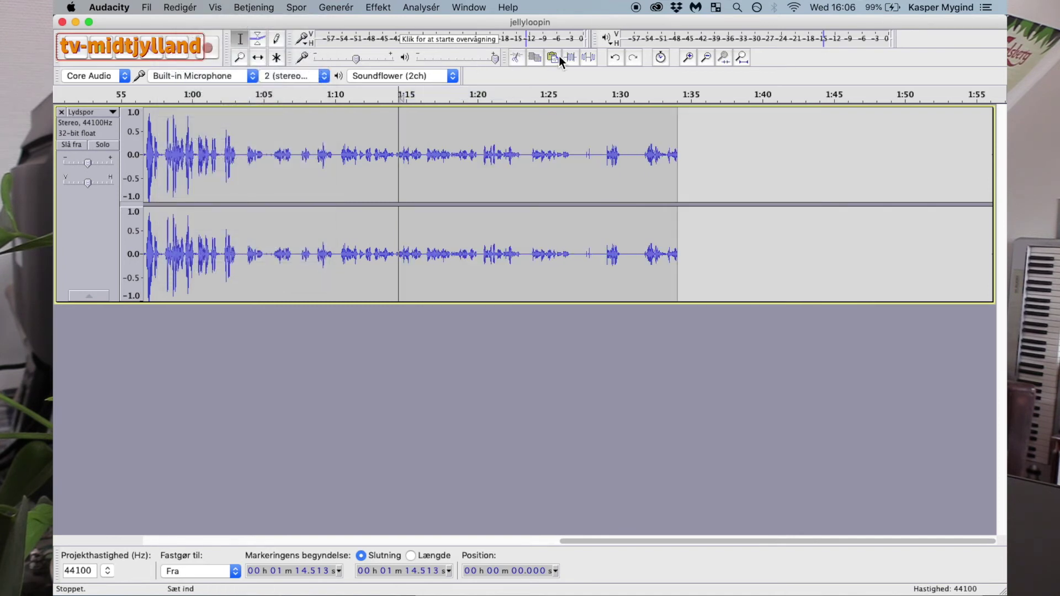
Trim the recording to the part from about 1:15.1 to 1:23.8, silence that part, and undo both edits
left_click_drag(407, 160, 531, 160)
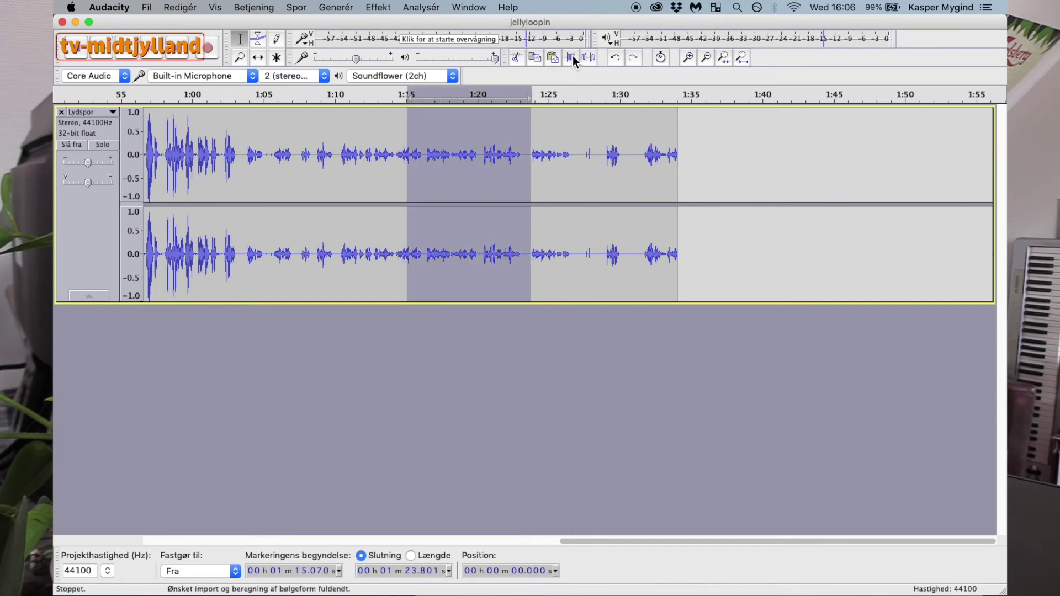
left_click(571, 58)
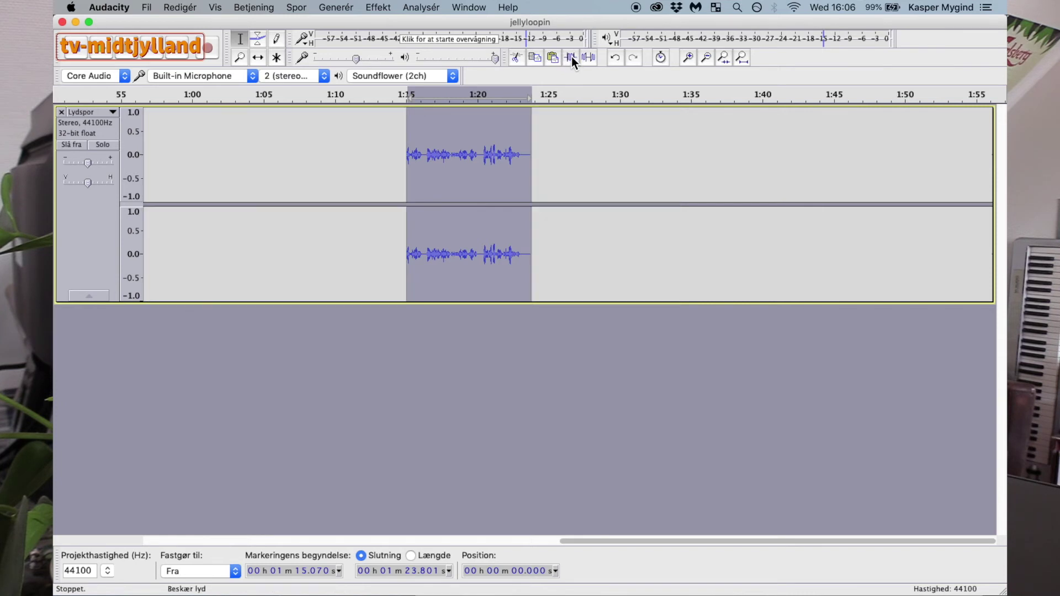
left_click(588, 60)
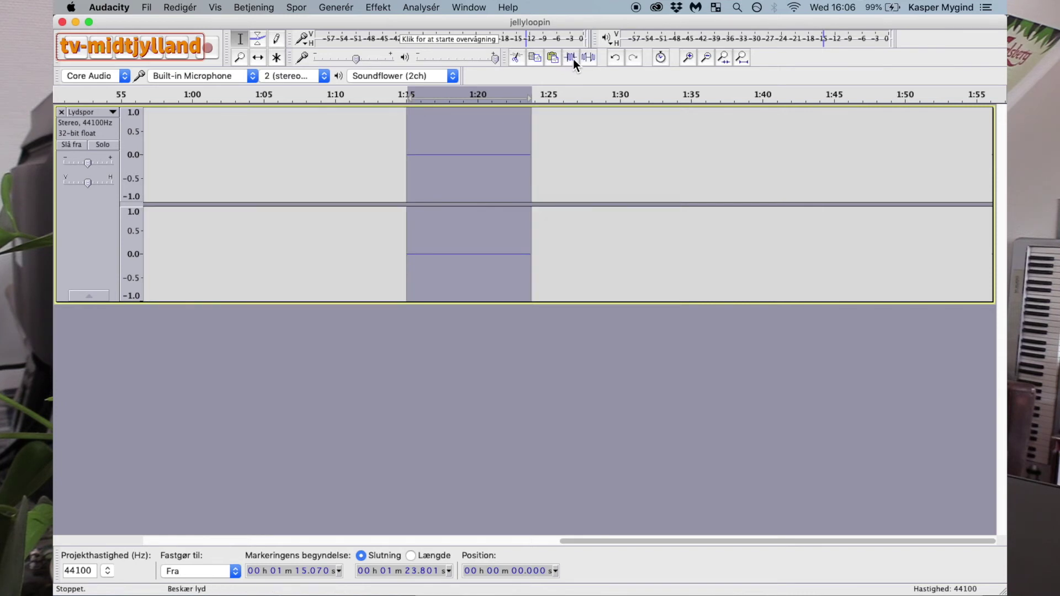
key("super+z")
key("super+z")
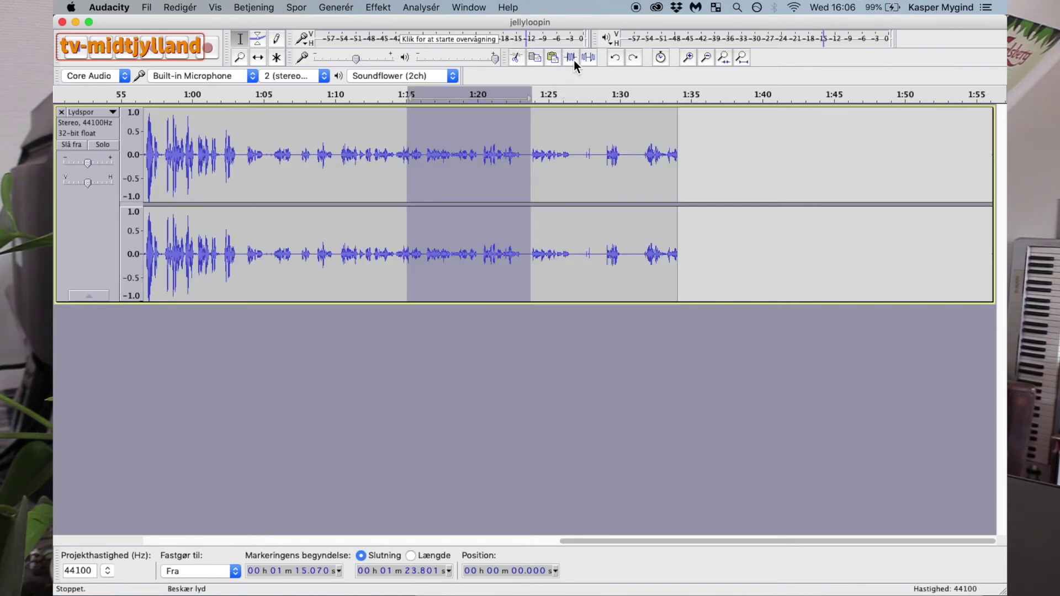
Trim the recording to the part from about 1:08.1 to 1:15.3, undo the trim, redo it, and undo it again
left_click(391, 141)
left_click_drag(307, 157, 408, 161)
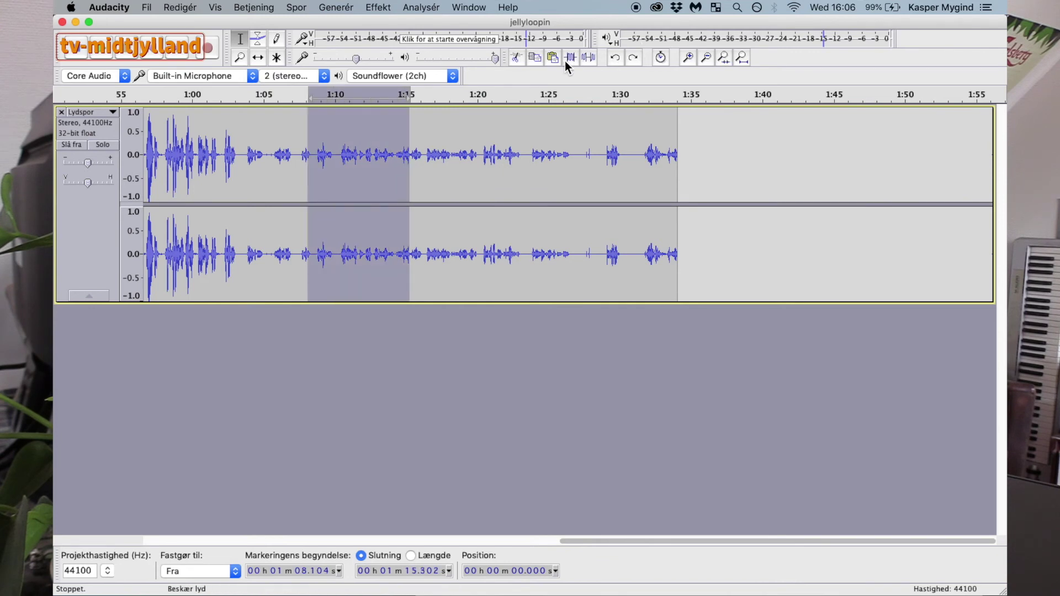
left_click(569, 57)
key("super+z")
left_click(634, 61)
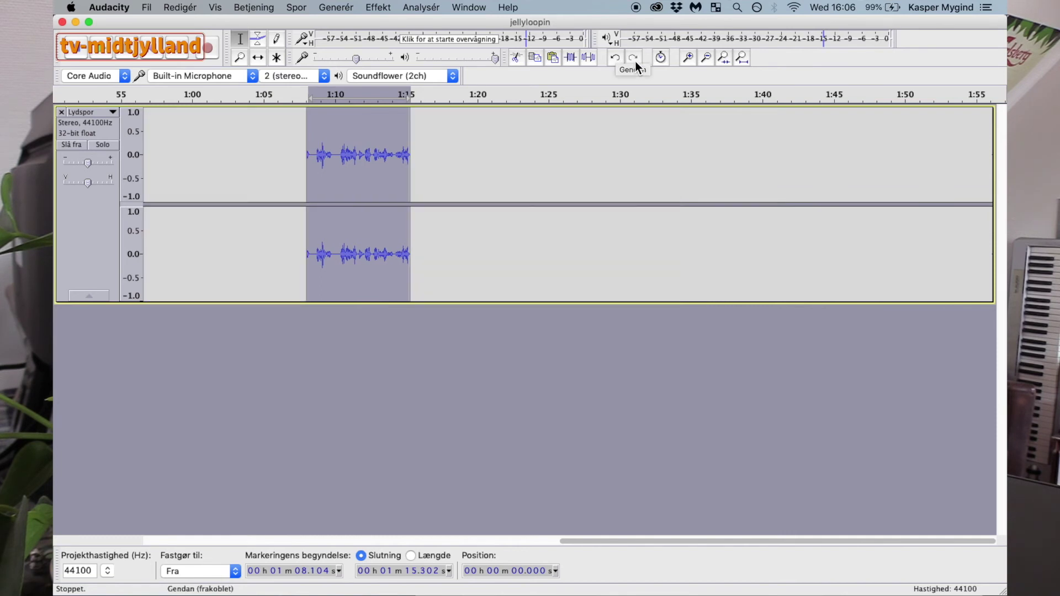
left_click(618, 61)
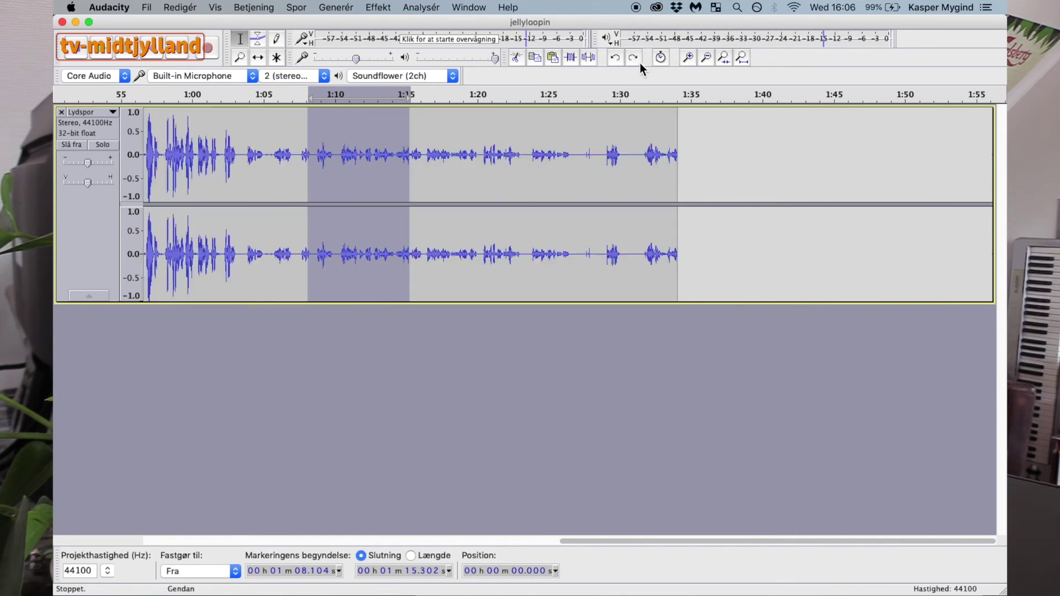
left_click(180, 7)
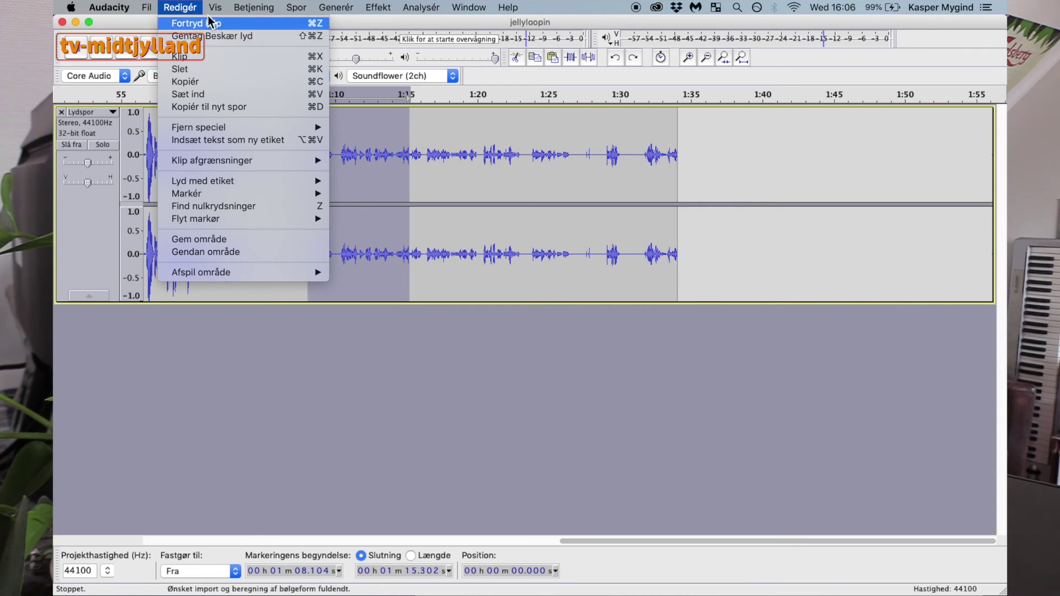
left_click(183, 7)
Zoom in and out on the recording, fit the whole project in view, and fit the selected part to the window width
left_click(662, 58)
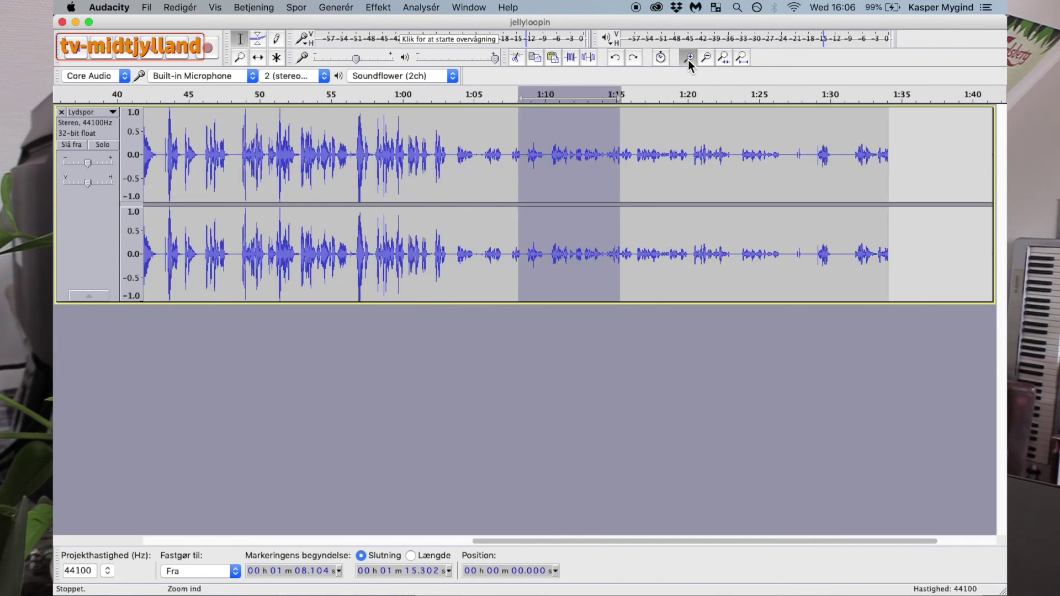
left_click(688, 58)
left_click(705, 58)
left_click(688, 58)
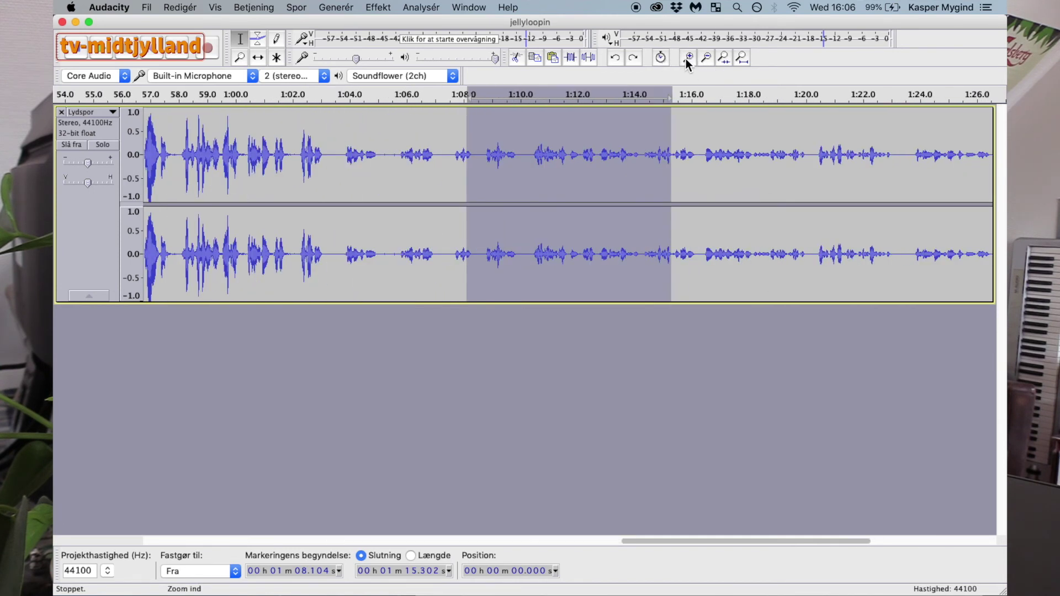
left_click(743, 59)
left_click(724, 58)
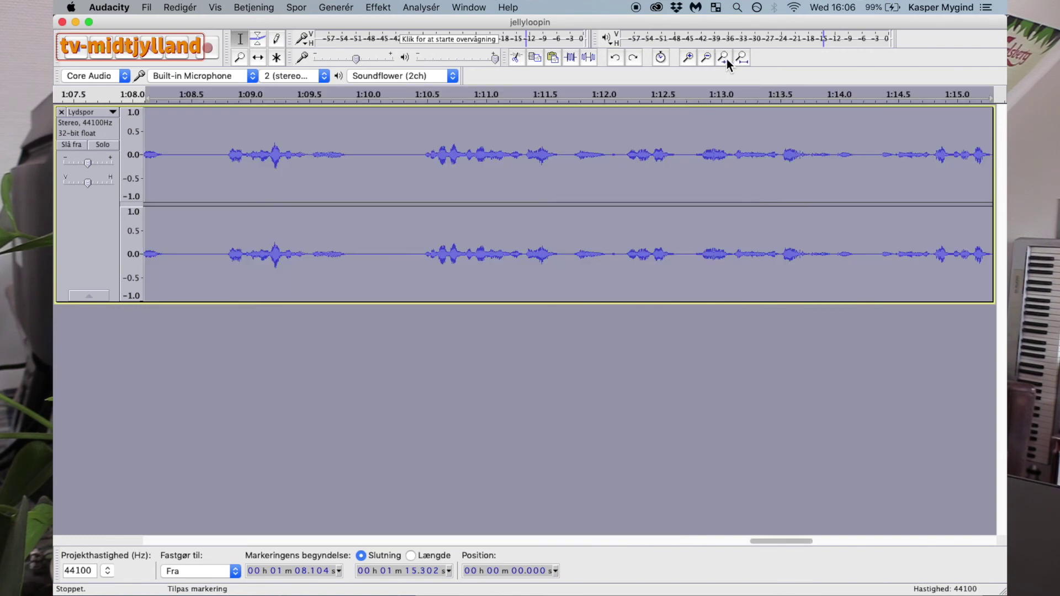
Play the recording from about 1:10.8 and again from about 1:10.4 to check the playback level, stopping each time
left_click(728, 154)
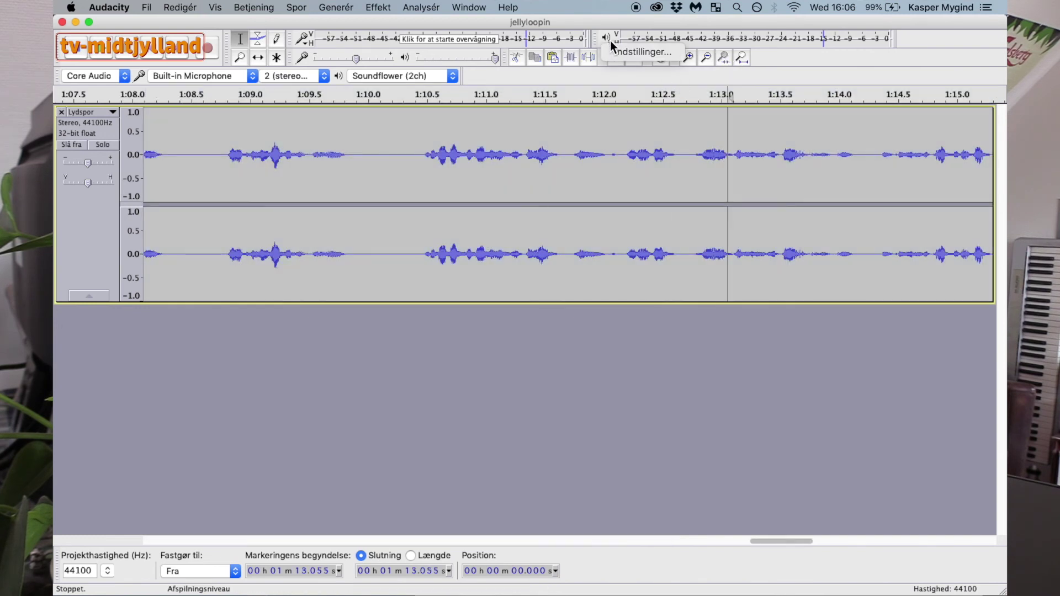
left_click(462, 144)
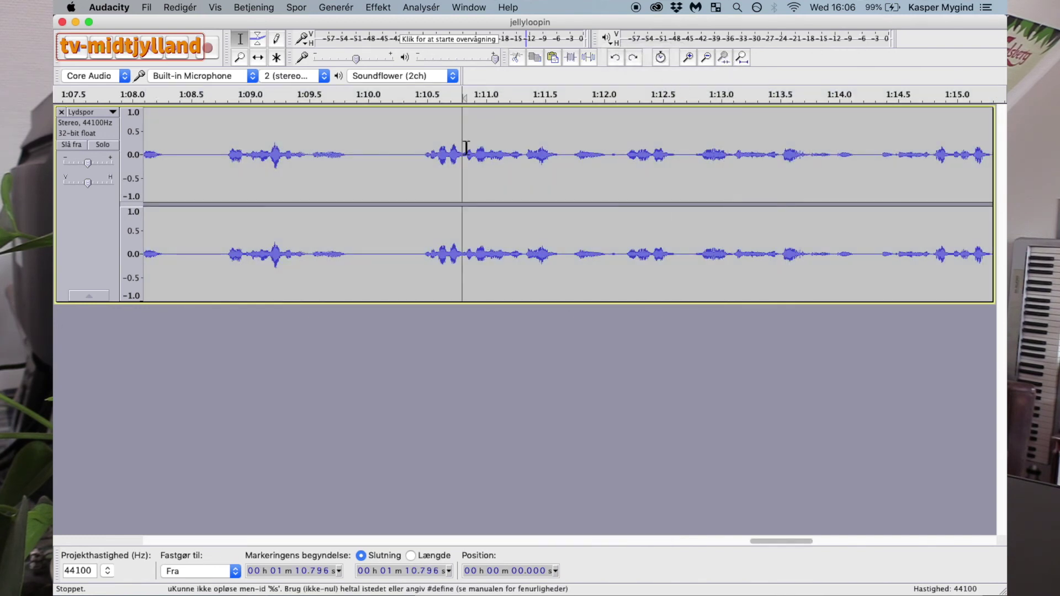
key("space")
key("space")
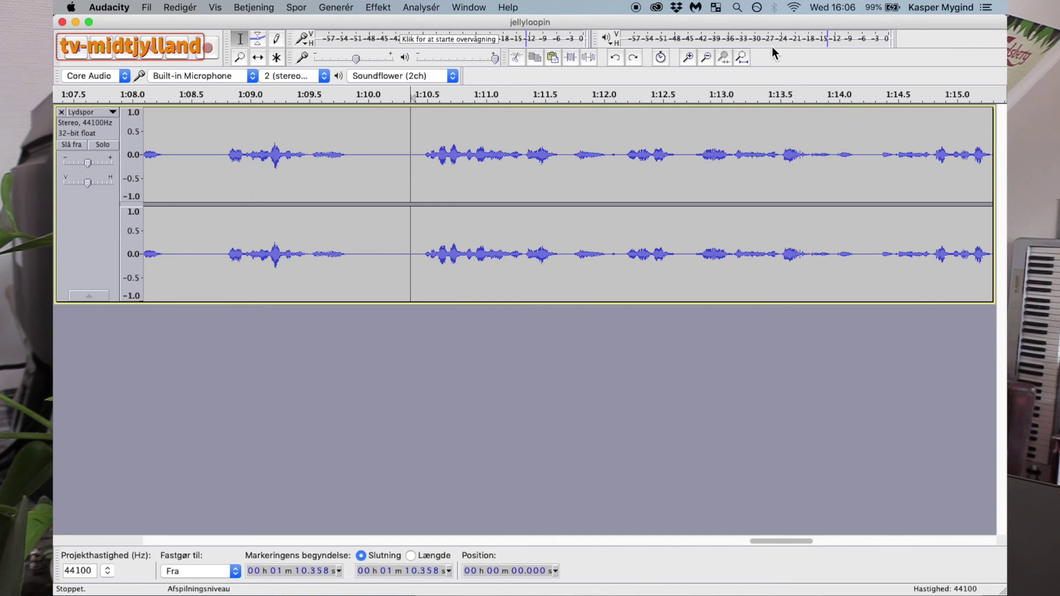
key("space")
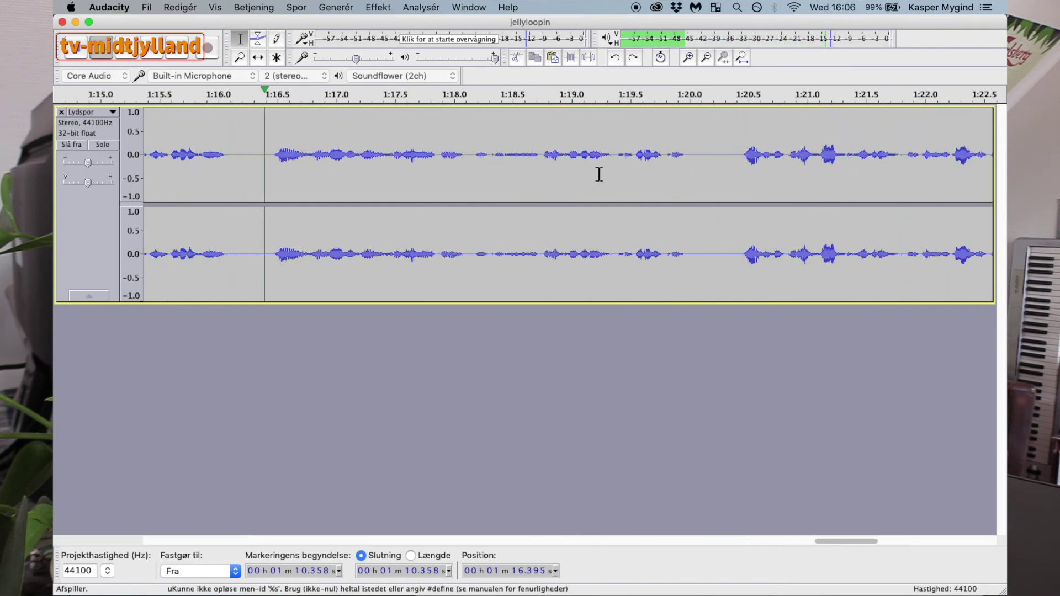
key("space")
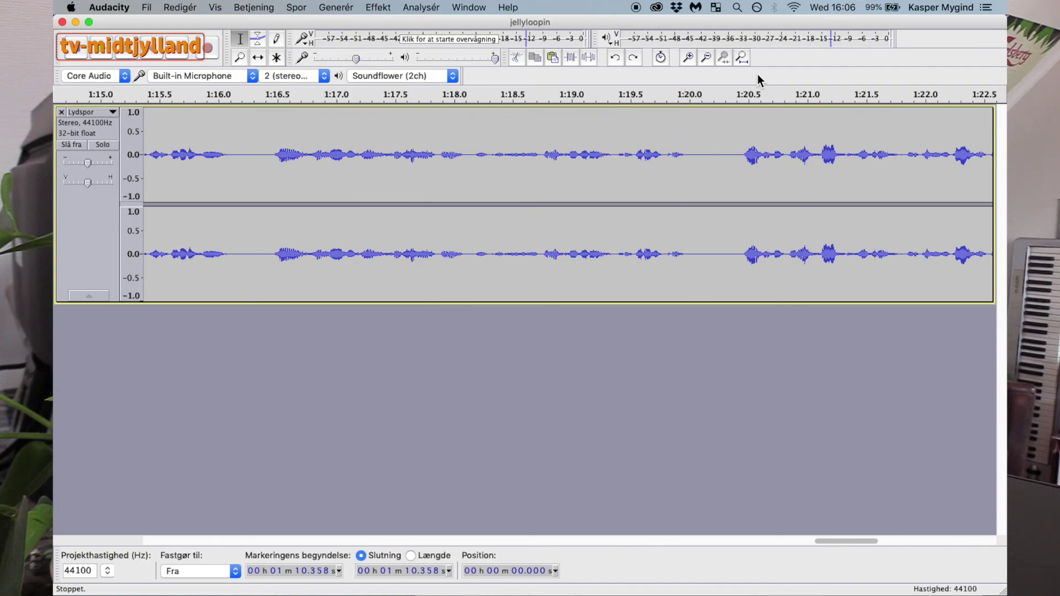